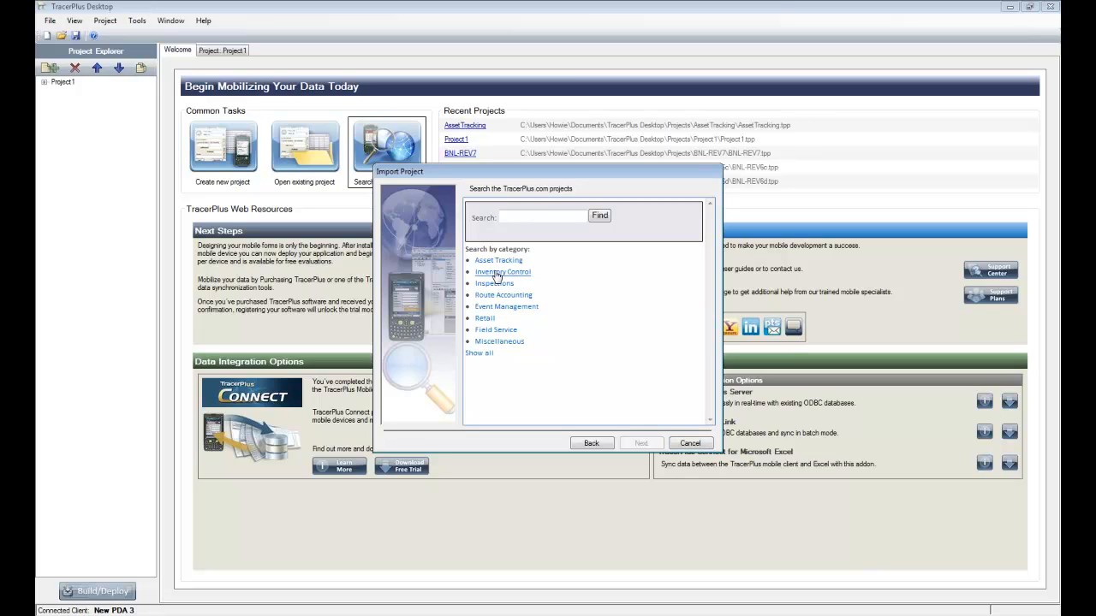
# Select the Inventory Issue and Receive project from the Inventory Control category and review its description.
pyautogui.click(496, 272)
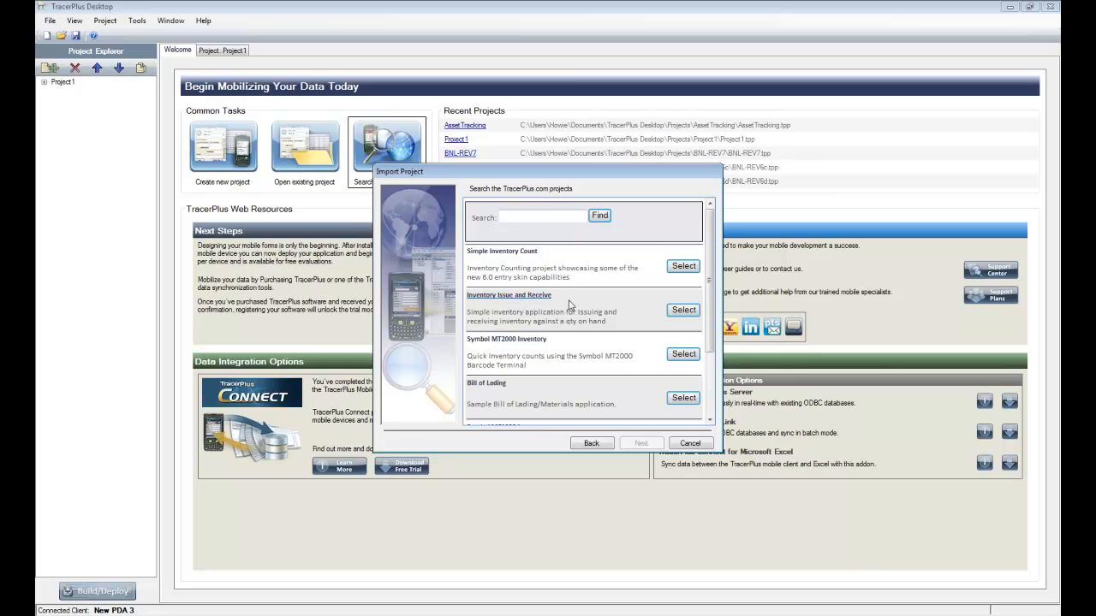
pyautogui.click(683, 311)
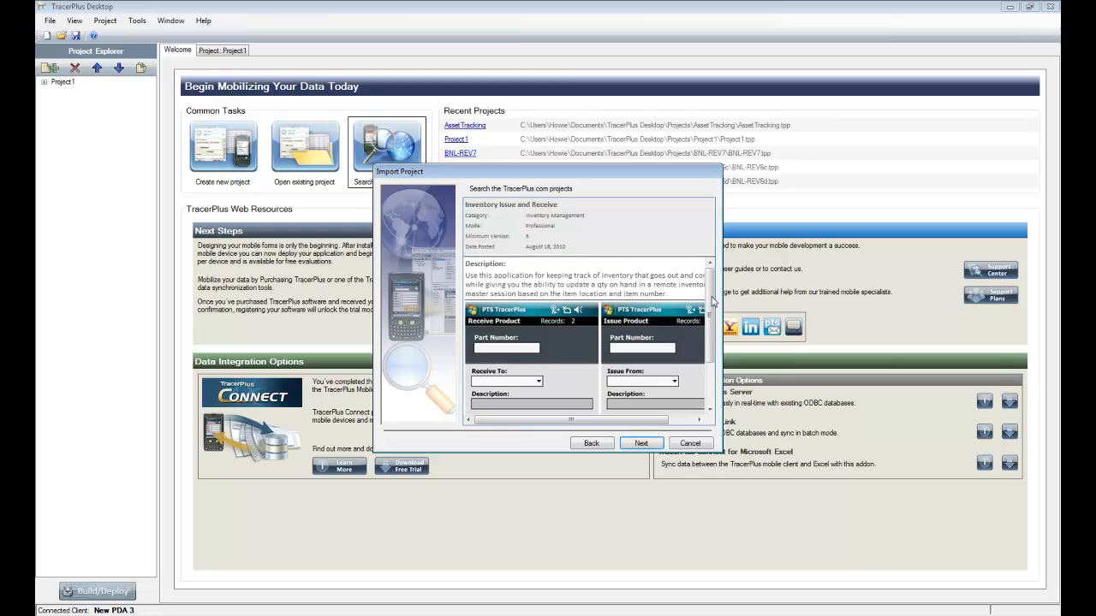
pyautogui.scroll(-2, 711, 317)
pyautogui.scroll(-2, 712, 321)
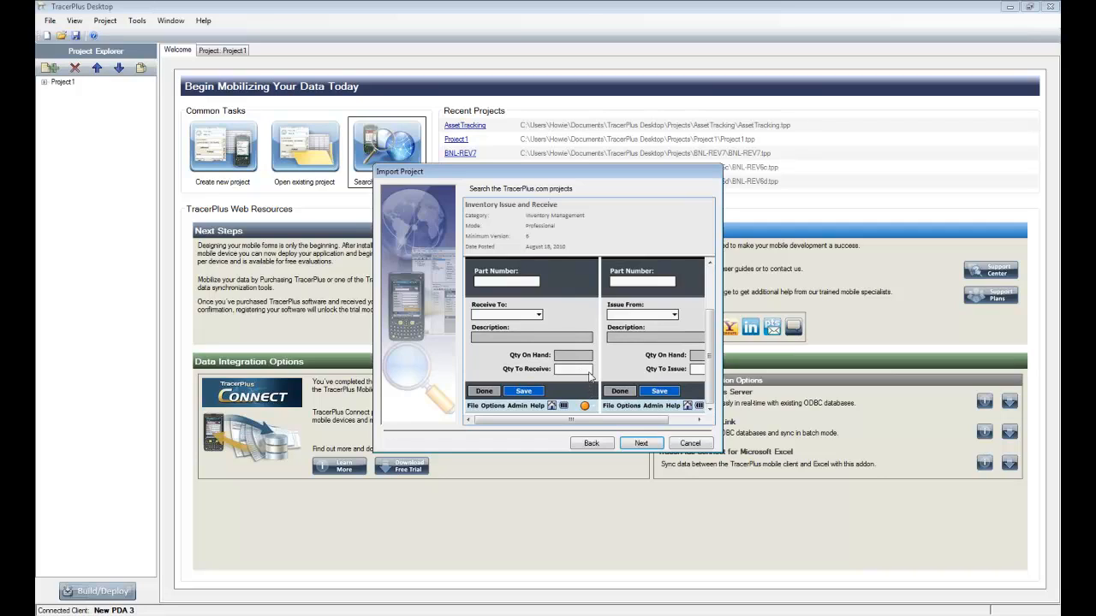
# Import the project as InventoryManageV6, overwriting the existing copy and opening it when finished.
pyautogui.click(641, 443)
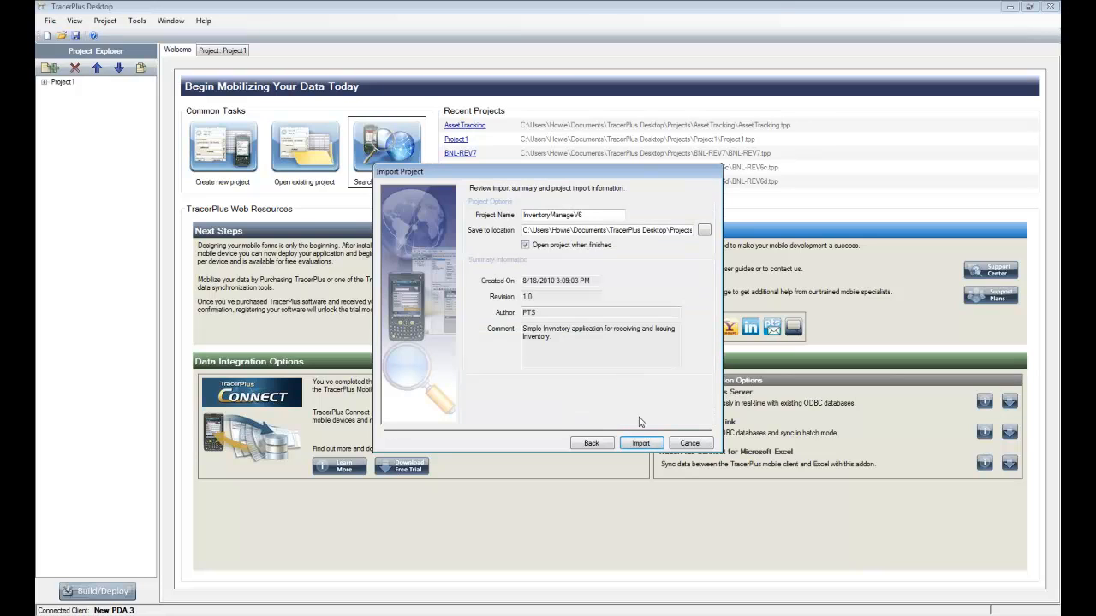
pyautogui.click(641, 443)
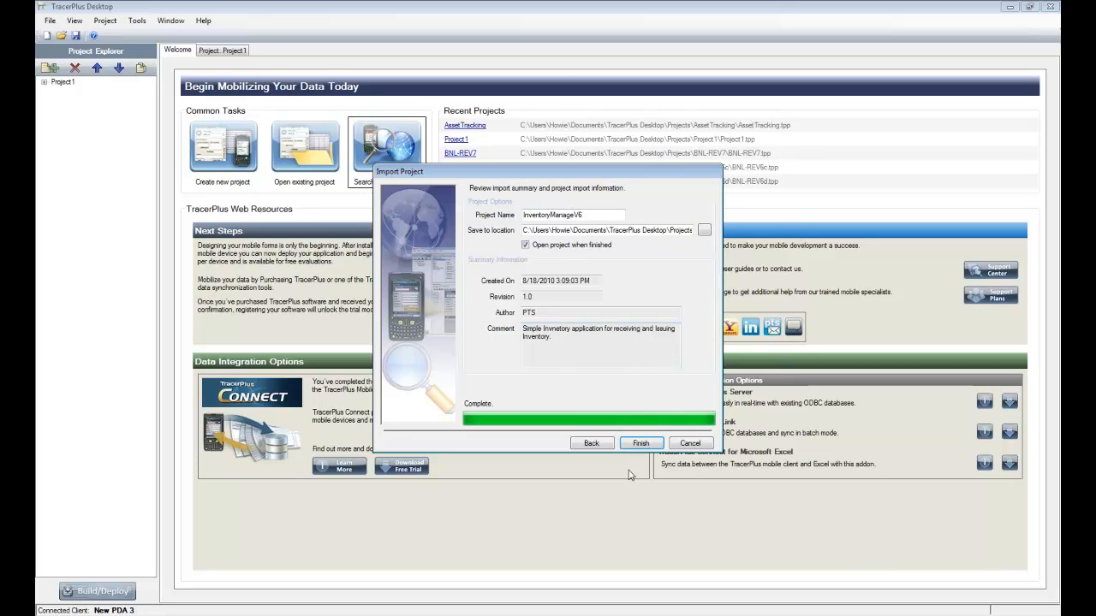
pyautogui.click(641, 444)
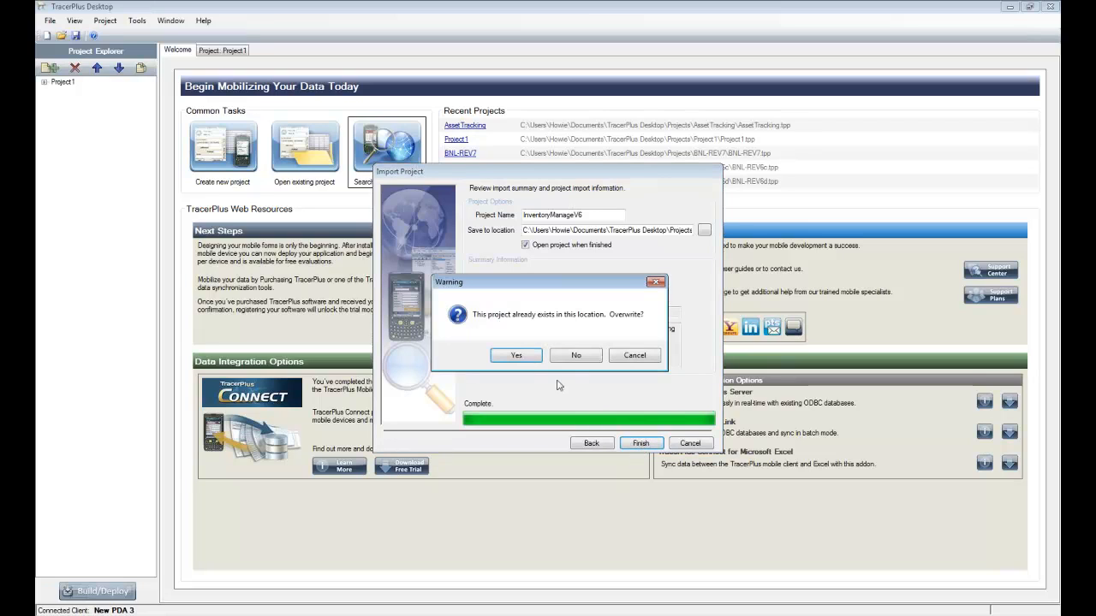
pyautogui.click(537, 360)
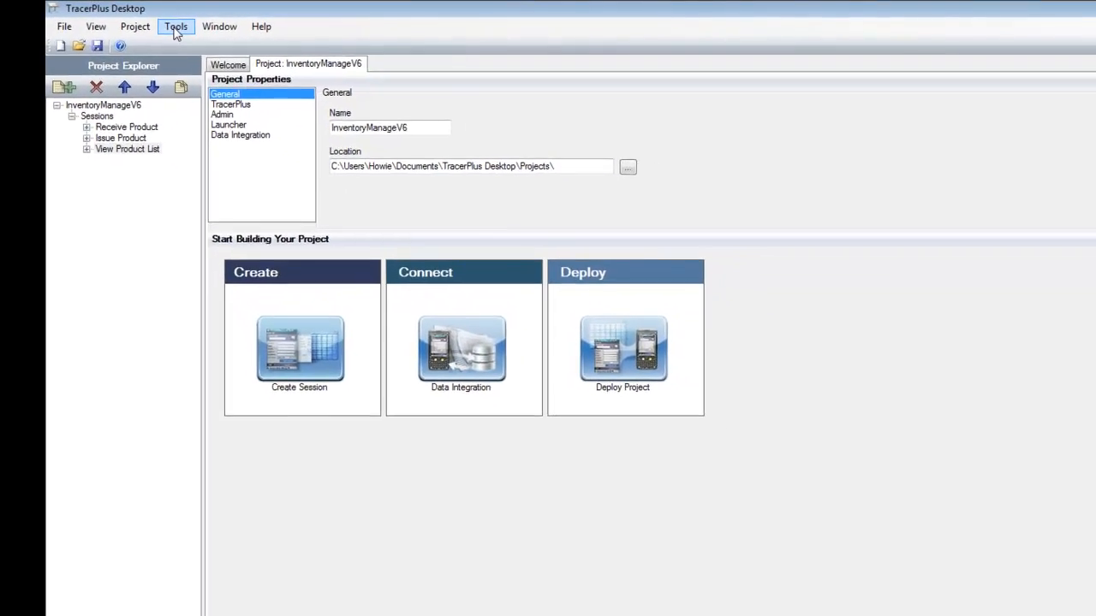
# Bring up the MyMobiler device view, then build and deploy the InventoryManageV6 project to the connected PDA.
pyautogui.click(213, 34)
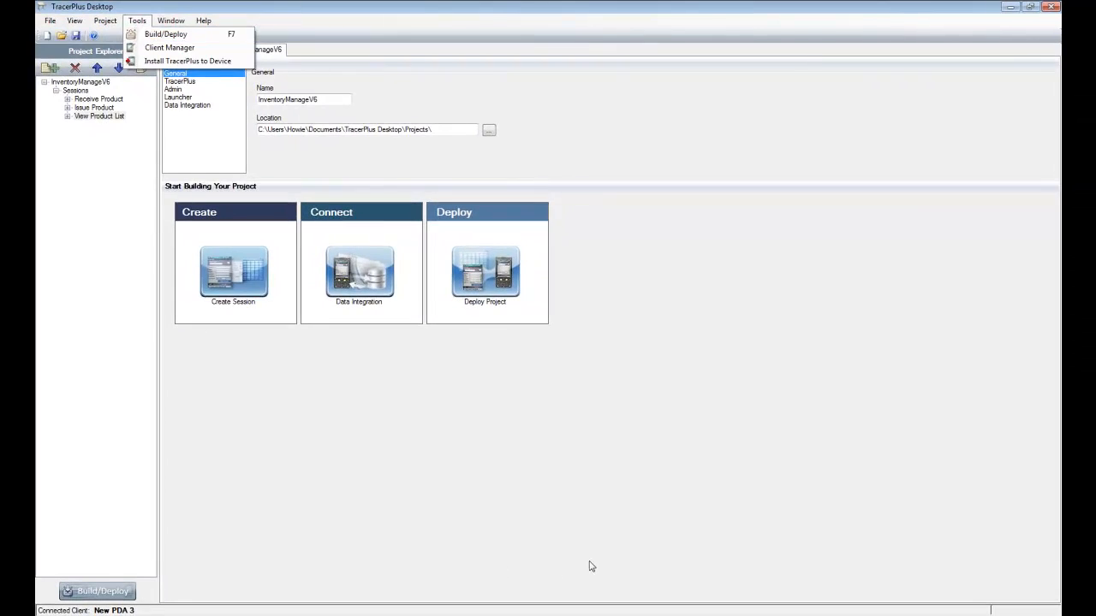
pyautogui.click(613, 586)
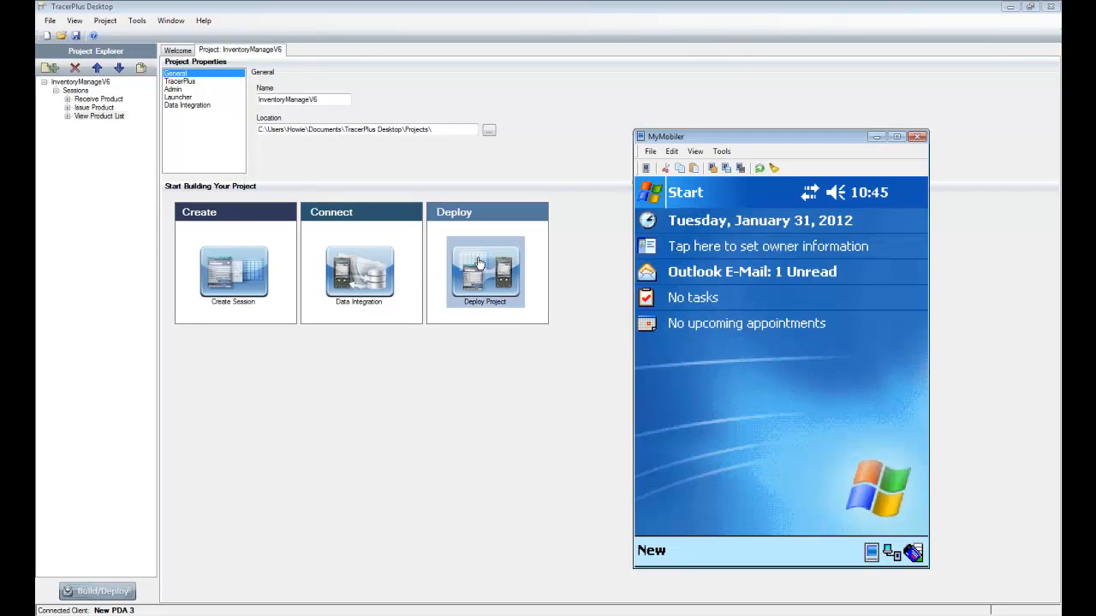
pyautogui.click(159, 13)
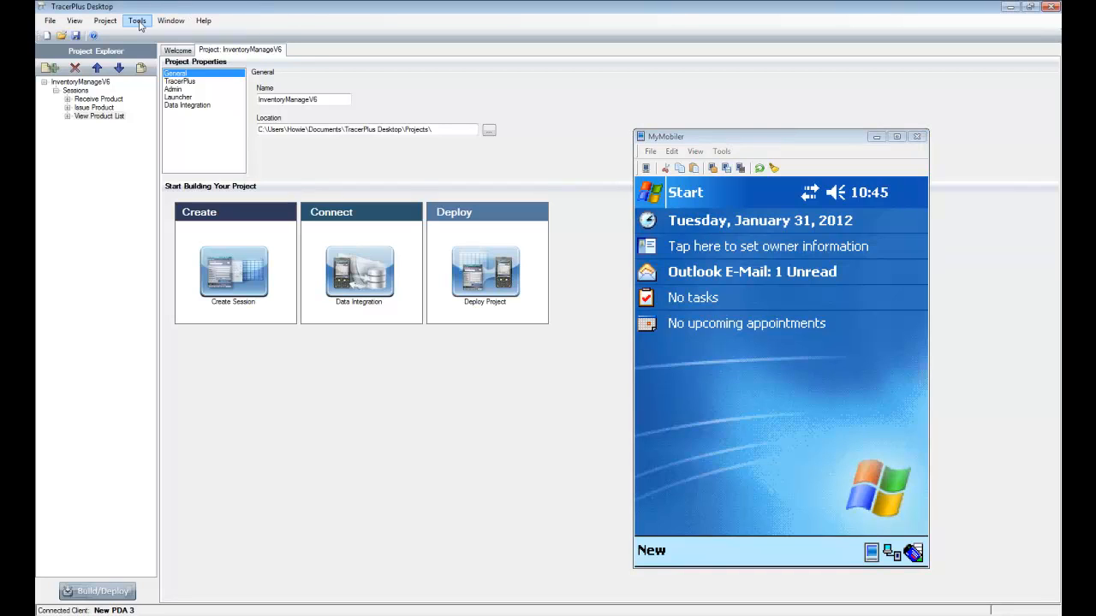
pyautogui.click(137, 21)
pyautogui.click(148, 36)
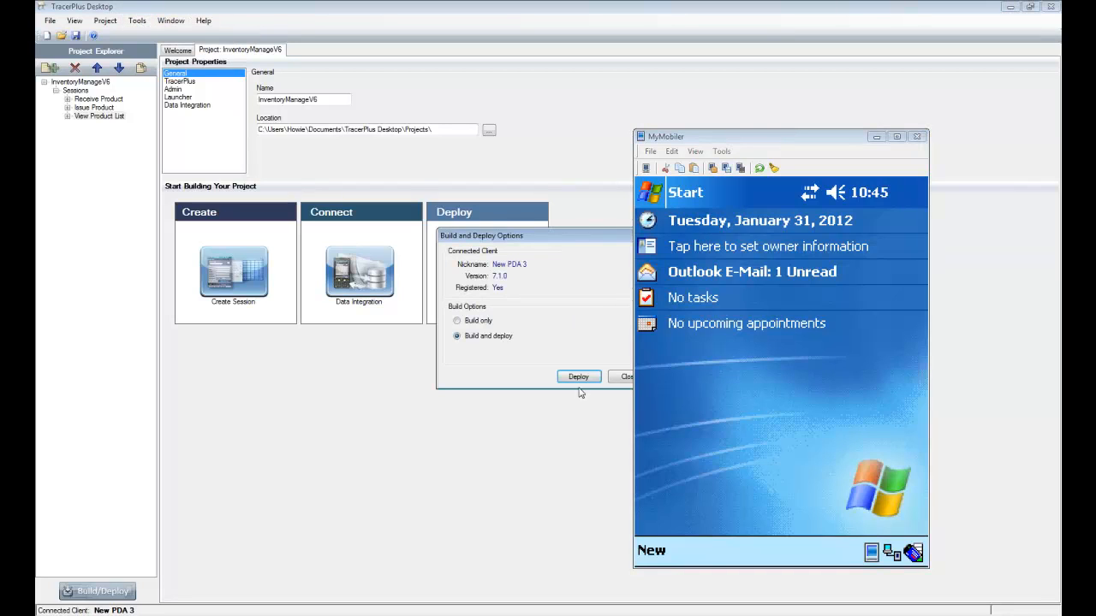
pyautogui.click(578, 376)
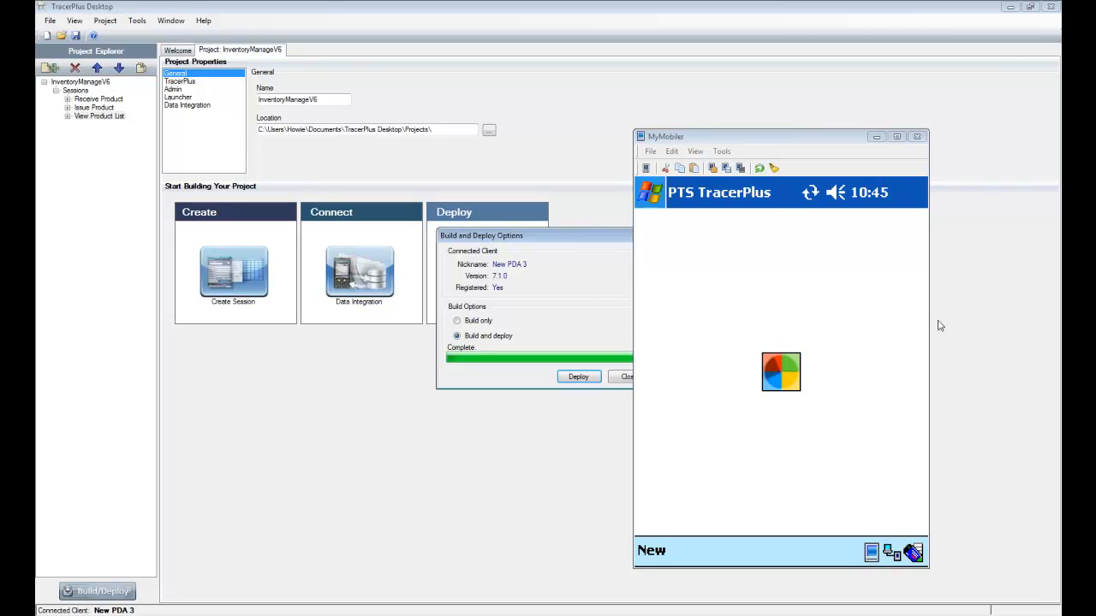
pyautogui.click(626, 378)
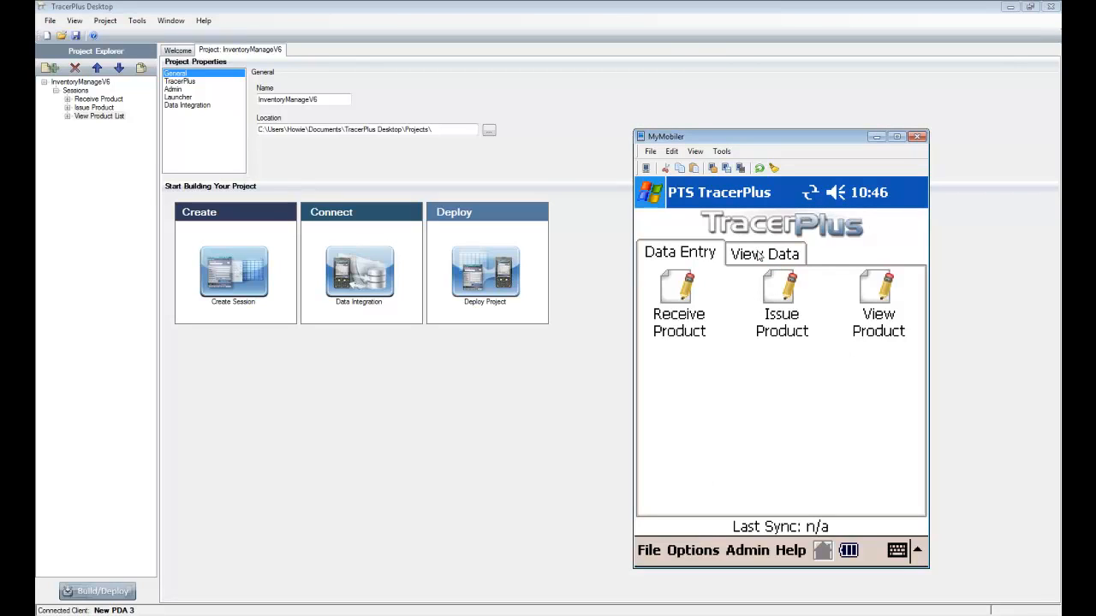
# View the product list data on the mobile device and return to the TracerPlus home screen.
pyautogui.click(759, 254)
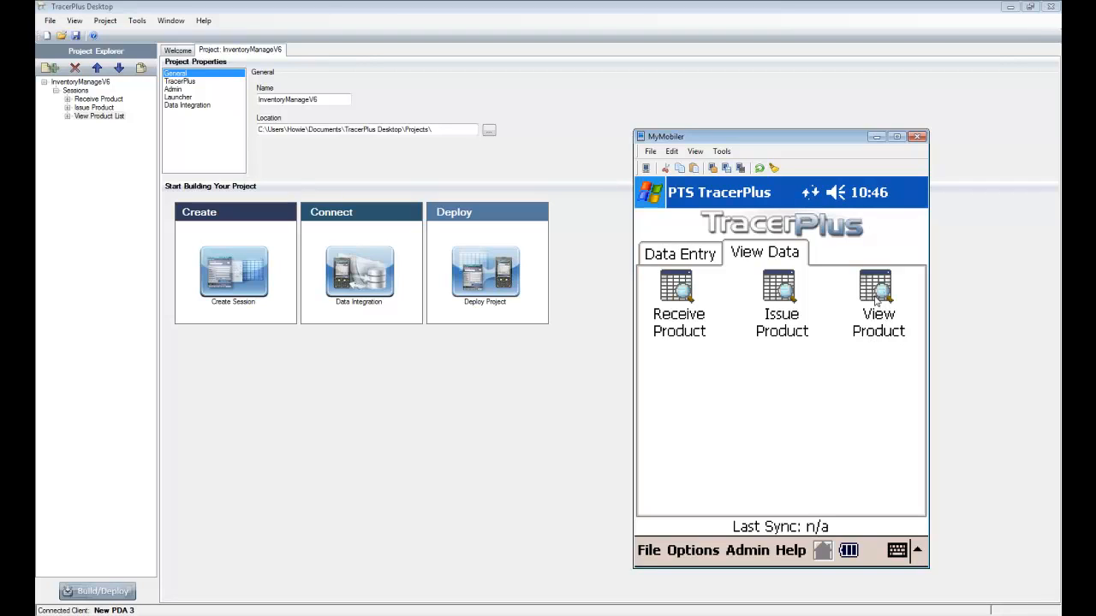
pyautogui.click(874, 297)
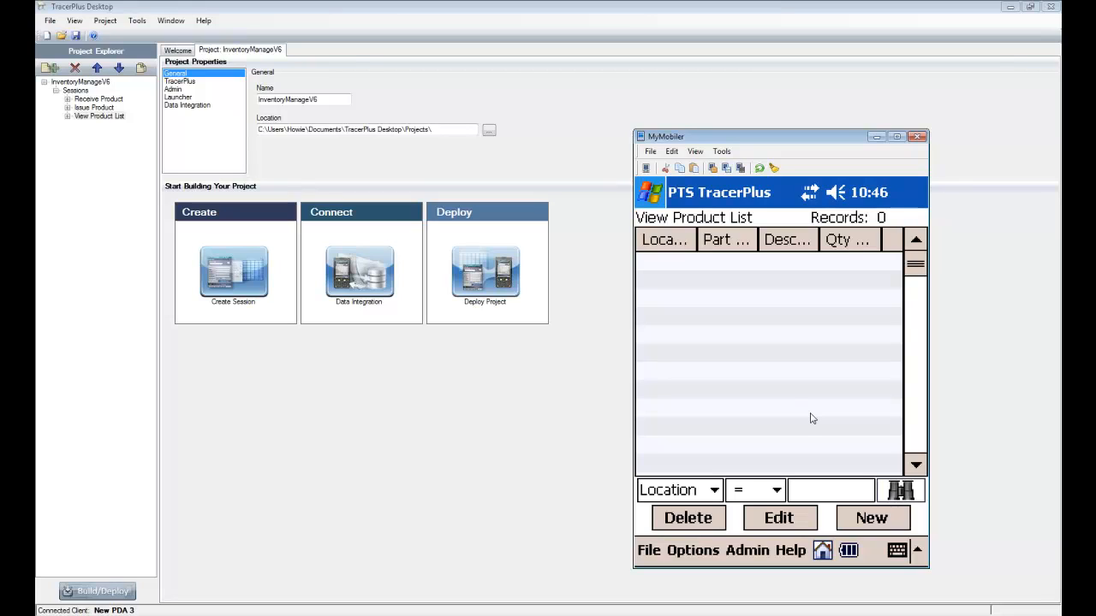
pyautogui.click(820, 550)
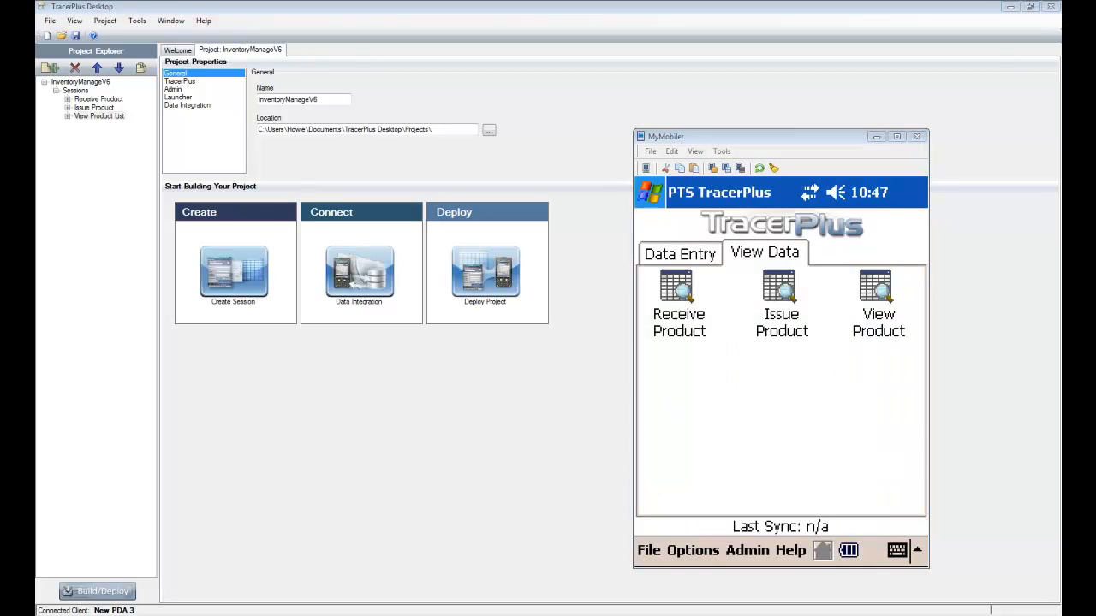
# Switch to TracerPlus Connect, clear the MyMobiler window out of the way, and create a new profile with one sync process.
pyautogui.hotkey('alt', 'Tab')
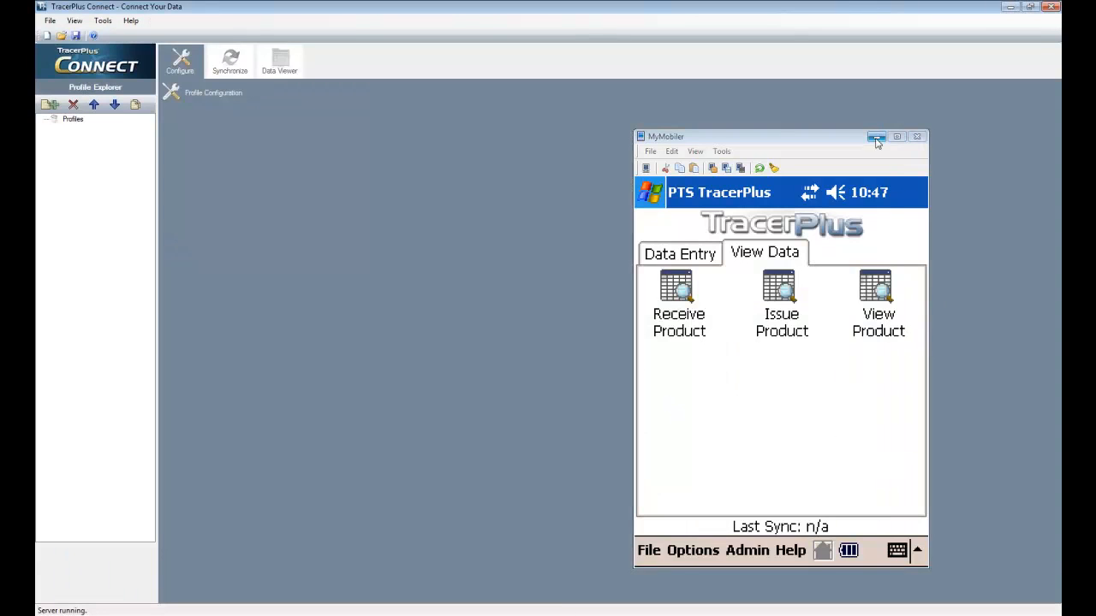
pyautogui.click(876, 138)
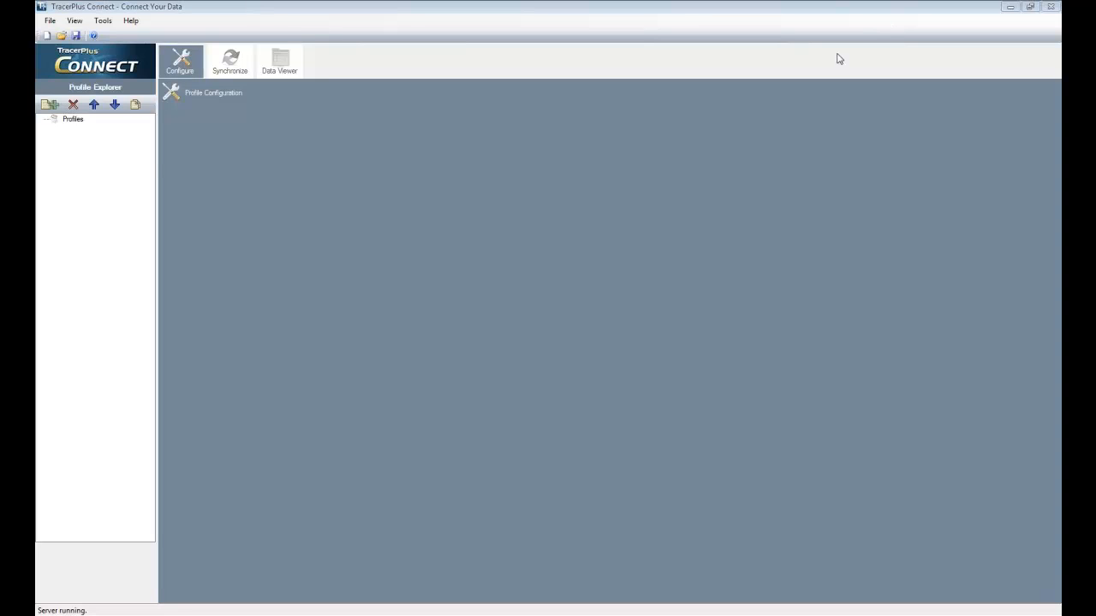
pyautogui.click(50, 104)
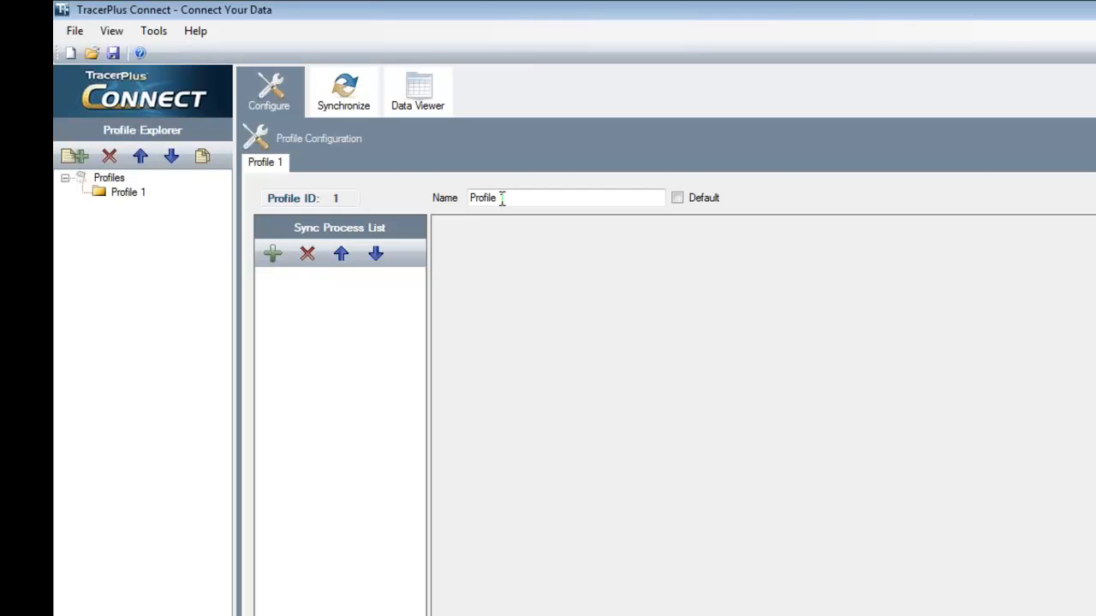
pyautogui.write('1')
pyautogui.click(274, 254)
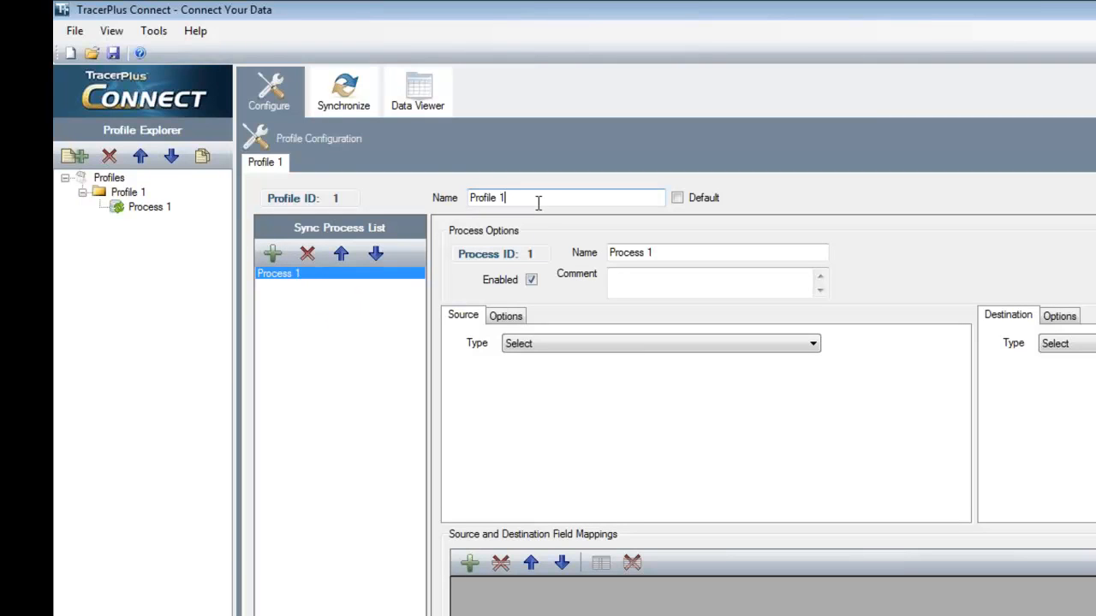
# Rename the profile to Send Data to PDA and its sync process to Upload Item List.
pyautogui.moveTo(536, 200); pyautogui.dragTo(420, 212)
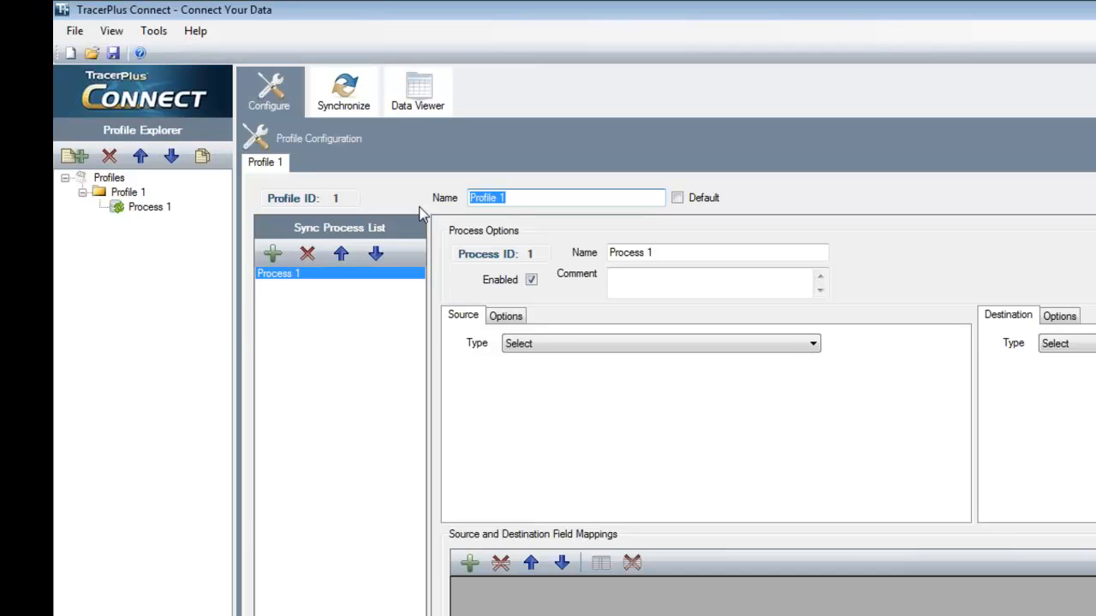
pyautogui.write('Send Data')
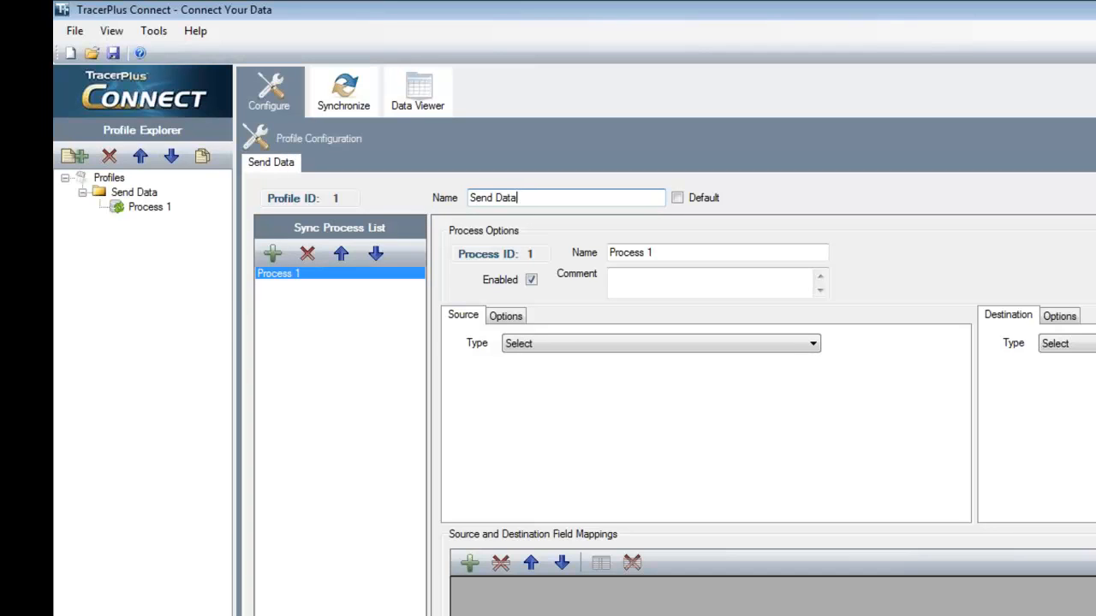
pyautogui.write(' to PDA')
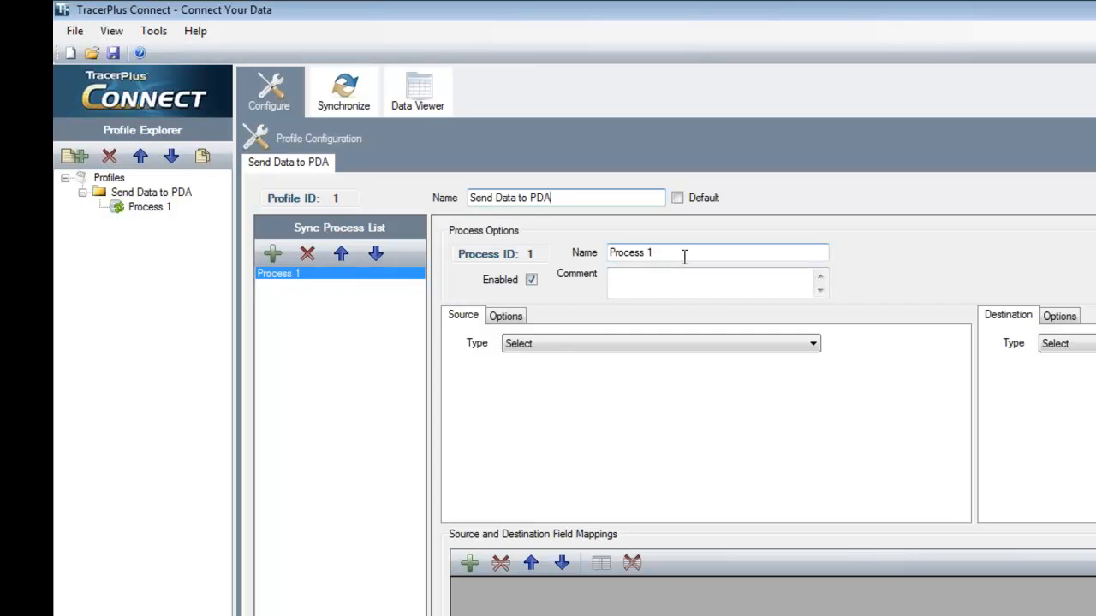
pyautogui.moveTo(654, 253); pyautogui.dragTo(615, 246)
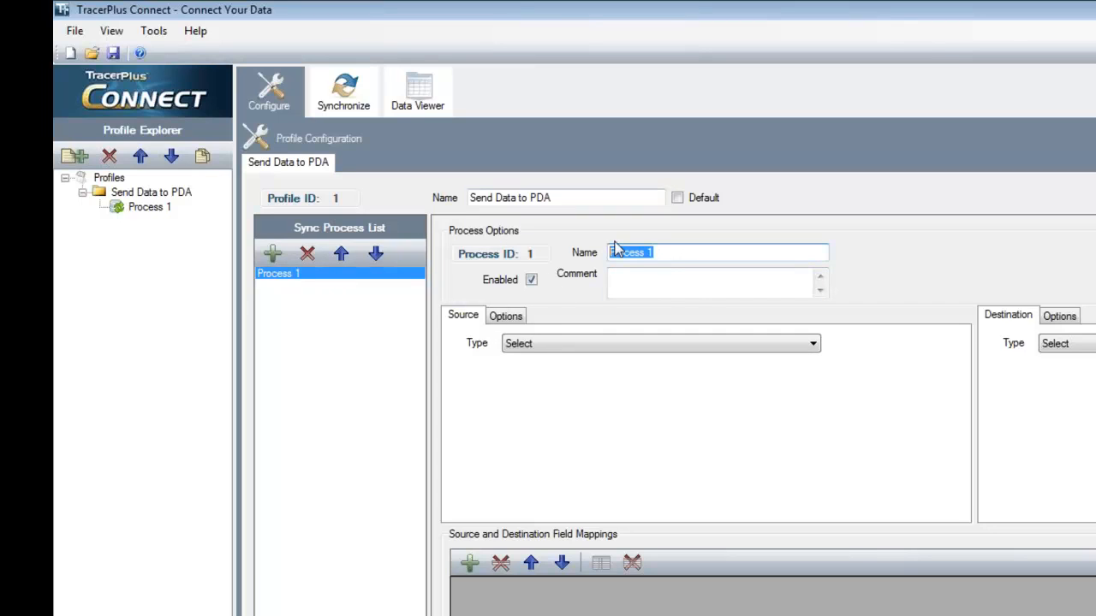
pyautogui.write('Upload ')
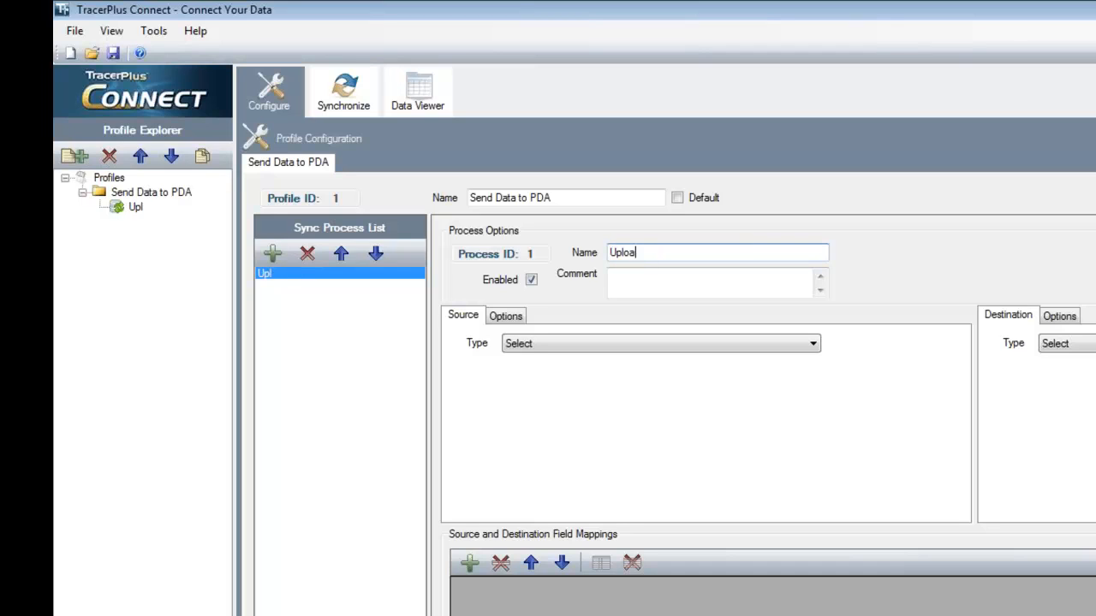
pyautogui.write('Item List')
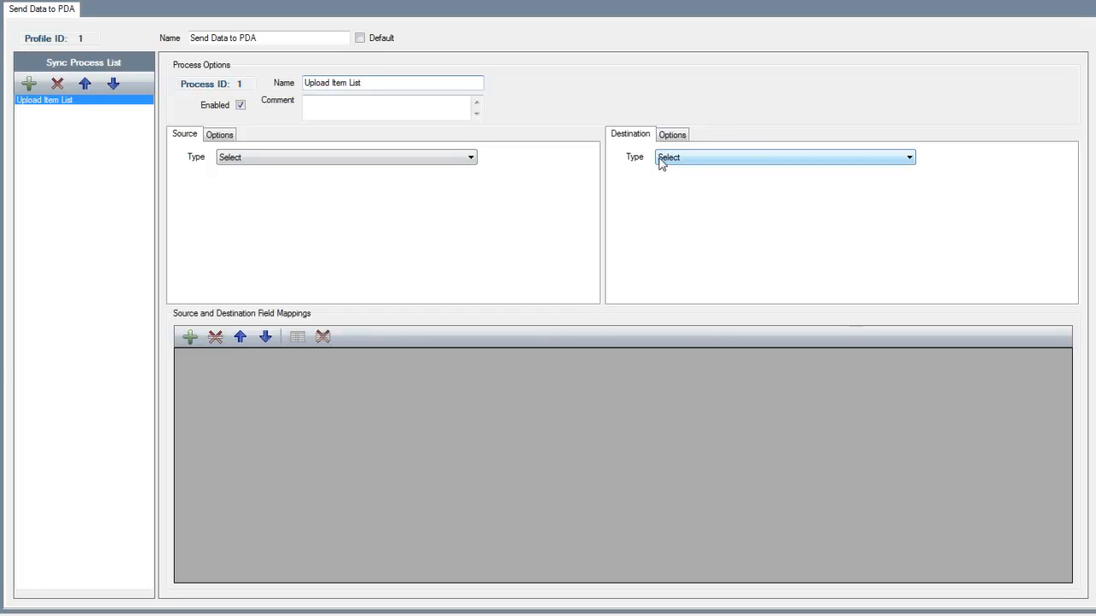
# Set the process source to ODBC with the TracerPlus Connect Sample - System datasource and the Product List table.
pyautogui.click(470, 159)
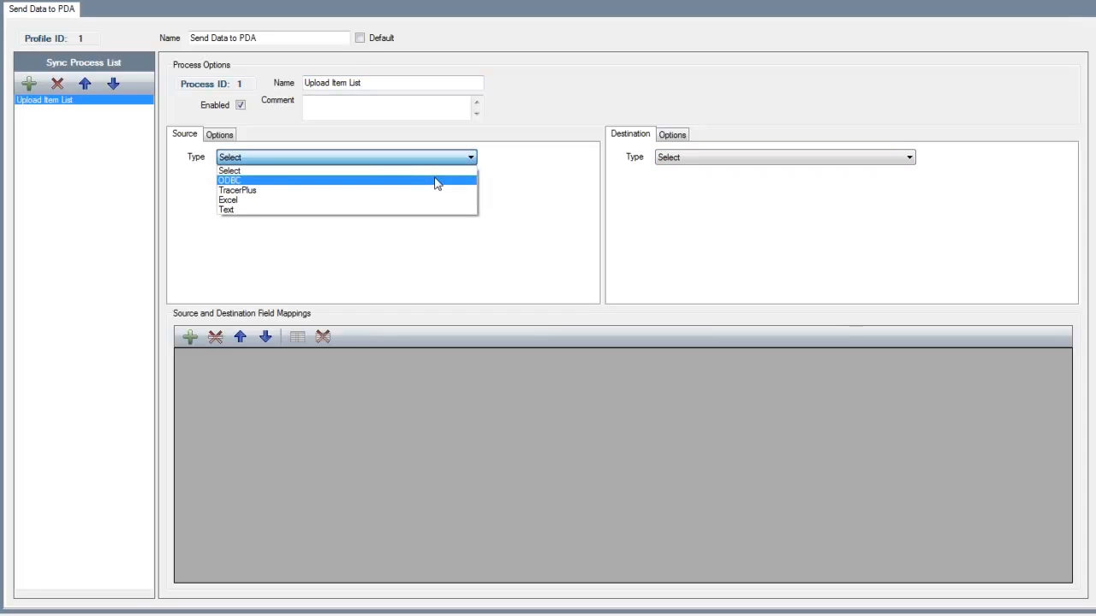
pyautogui.click(436, 182)
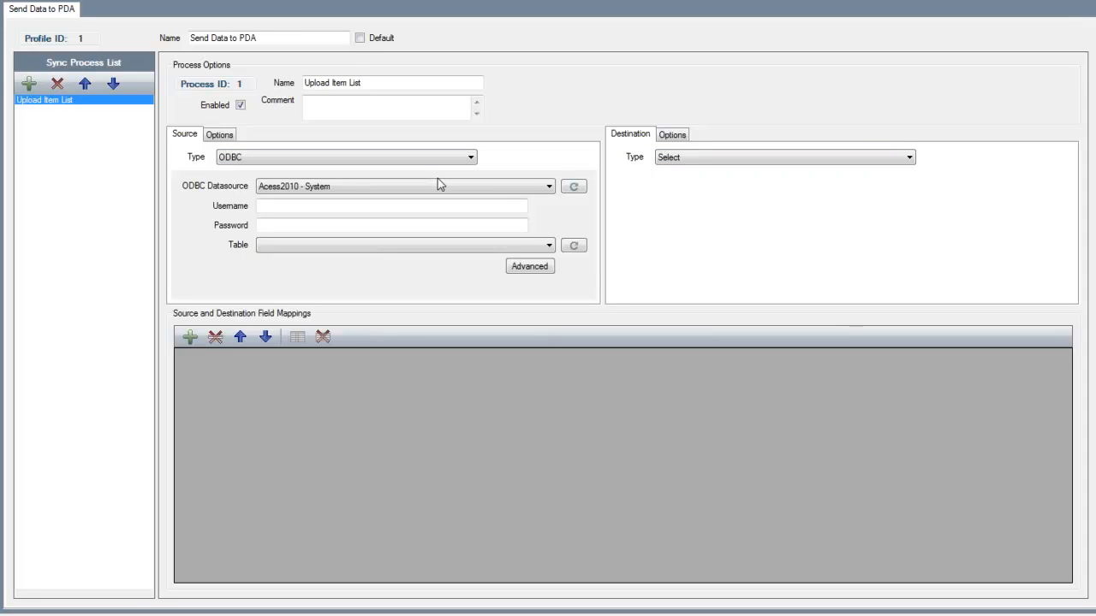
pyautogui.click(552, 187)
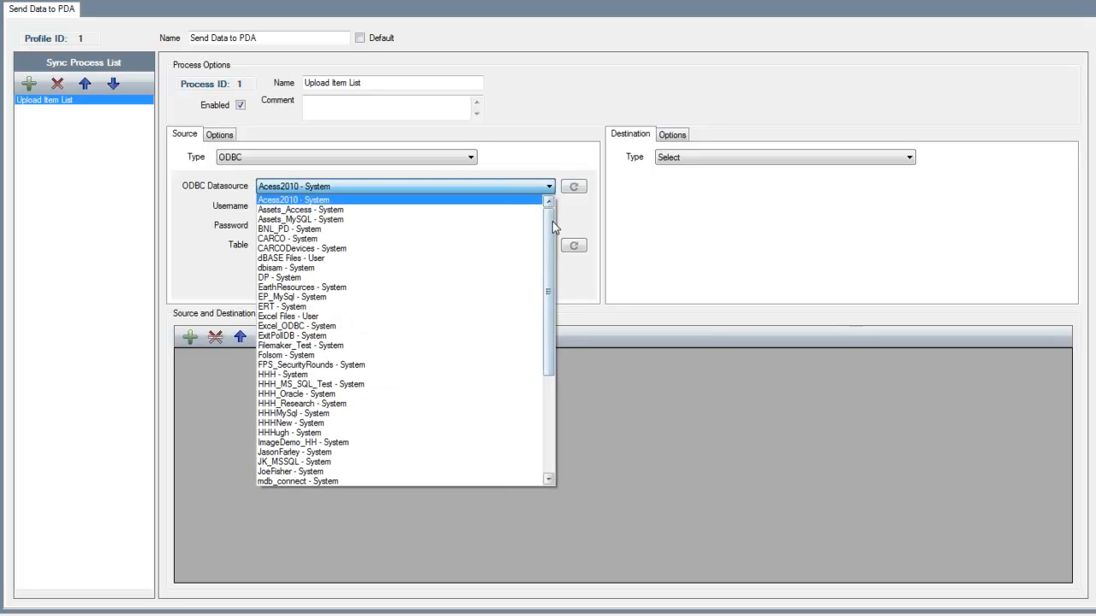
pyautogui.moveTo(552, 220); pyautogui.dragTo(554, 330)
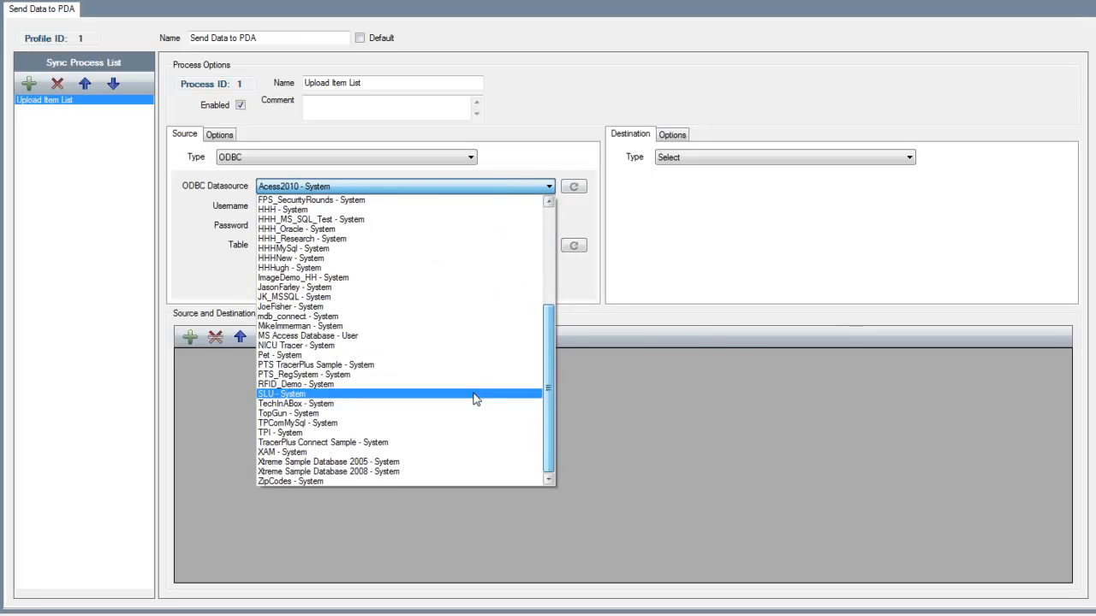
pyautogui.click(385, 451)
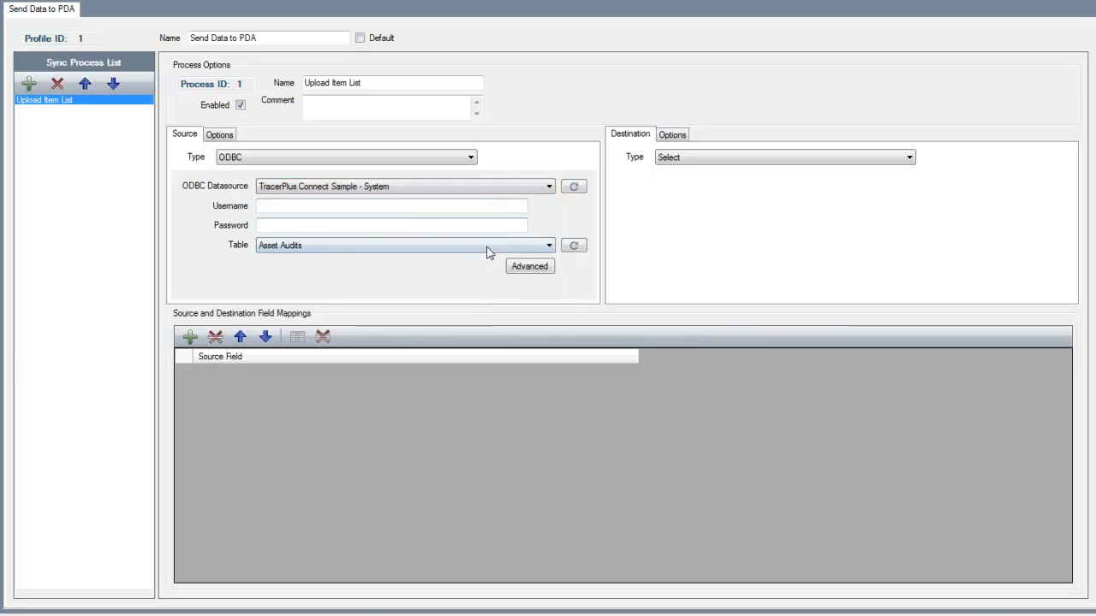
pyautogui.click(548, 247)
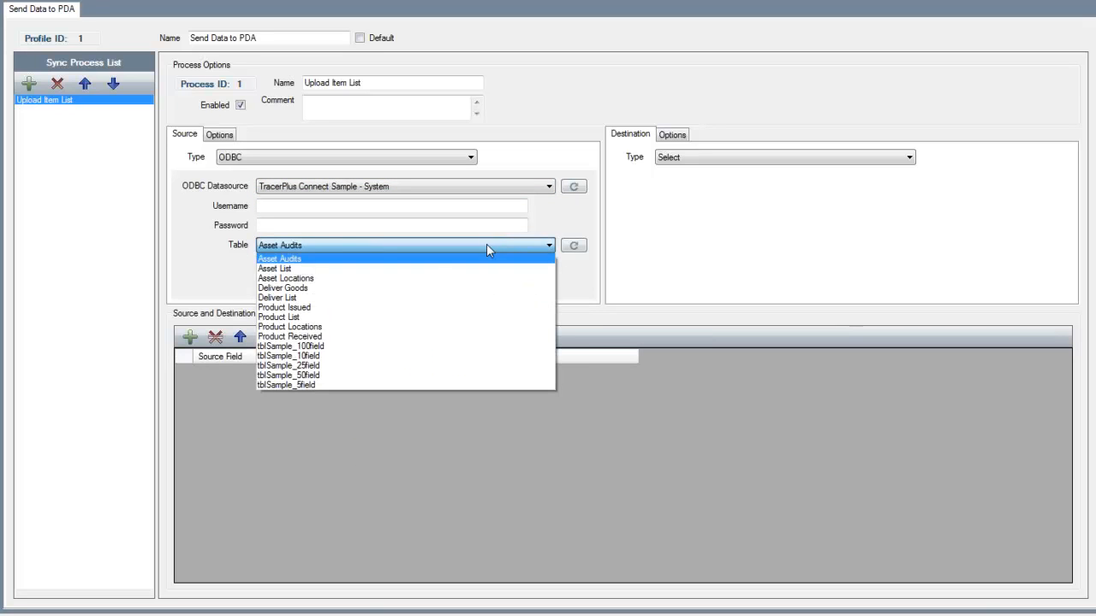
pyautogui.click(297, 319)
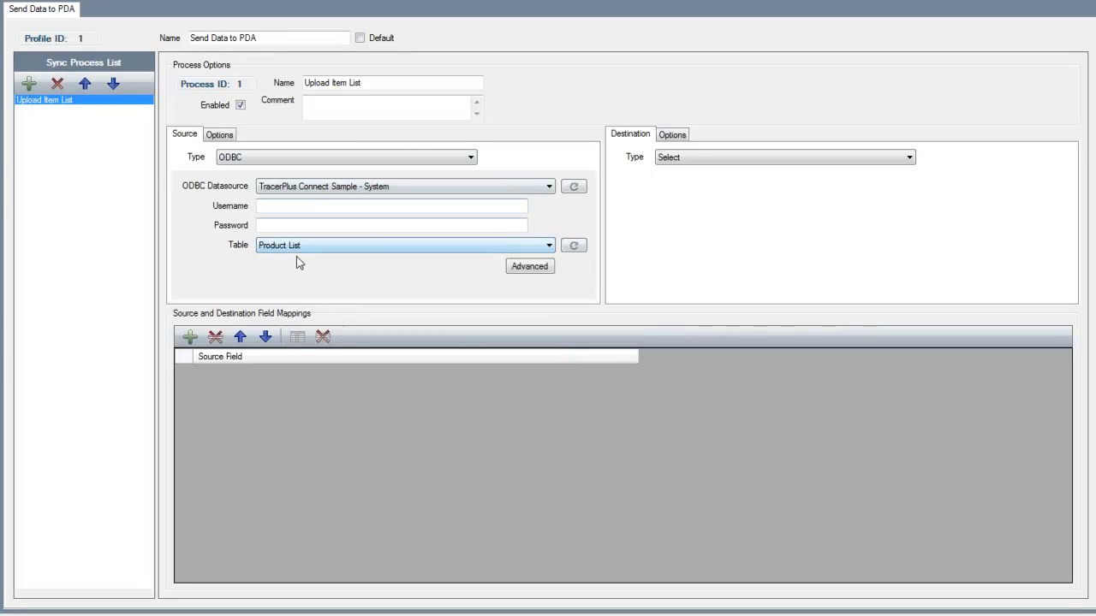
# Set the Upload Item List destination to TracerPlus with the InventoryManageV6.tpp project and the View Product List session.
pyautogui.click(837, 161)
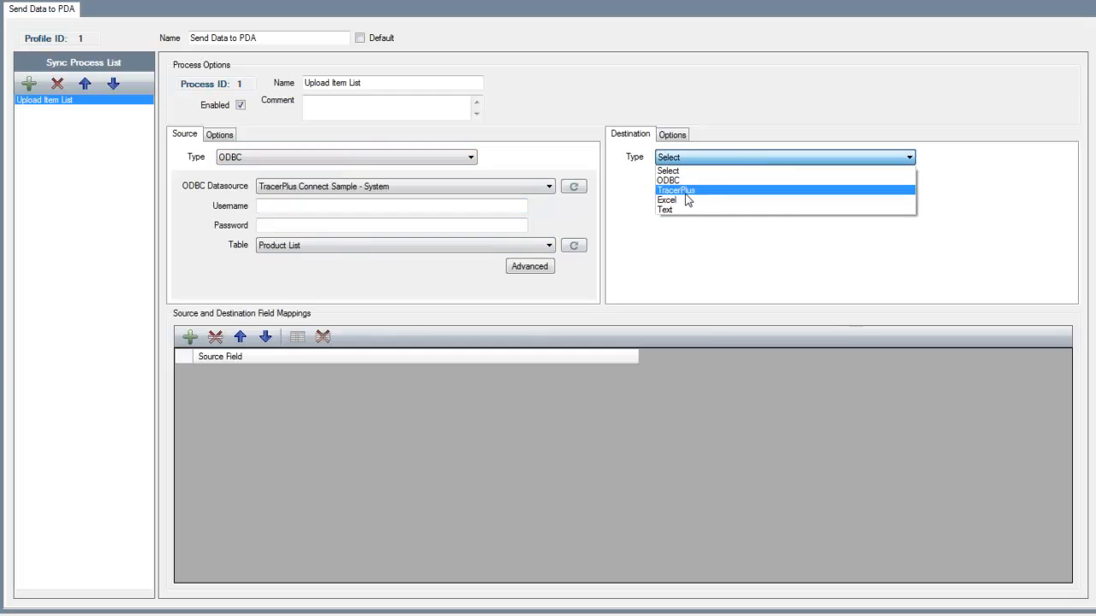
pyautogui.click(686, 190)
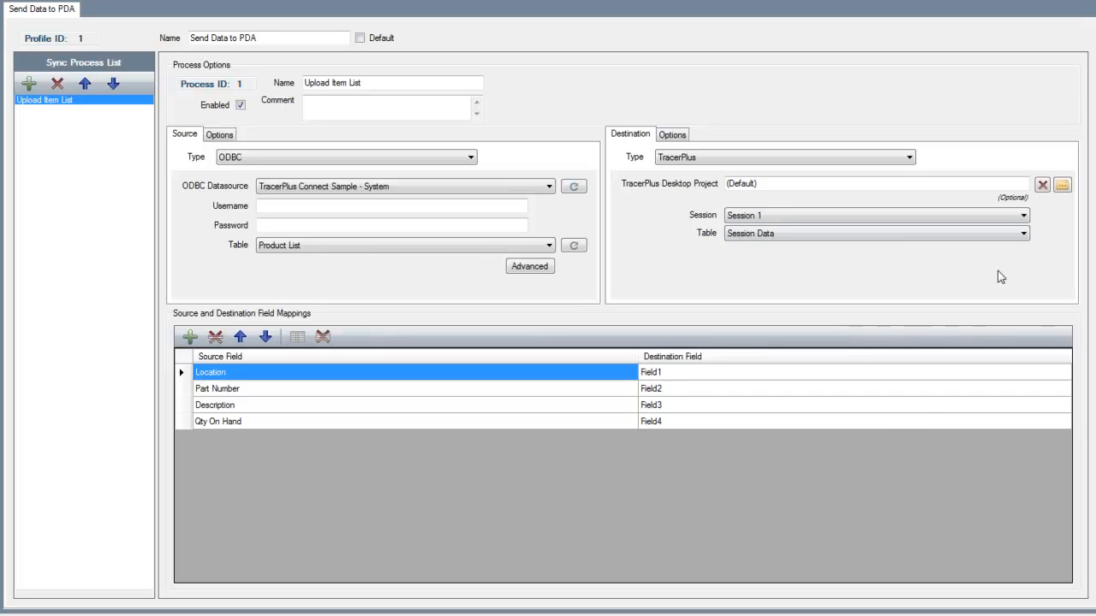
pyautogui.click(1063, 187)
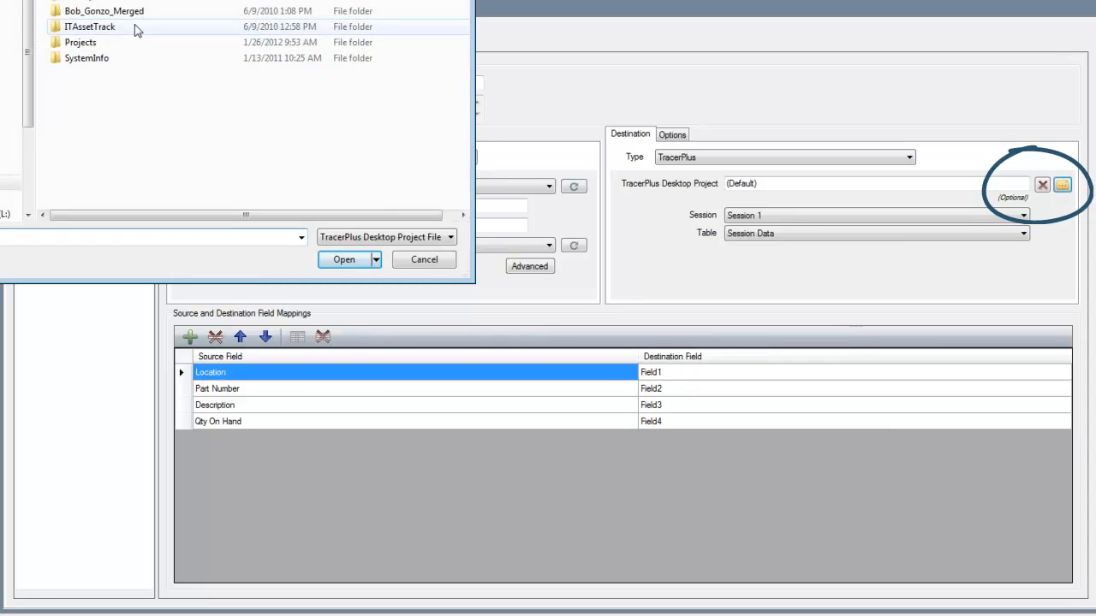
pyautogui.doubleClick(92, 45)
pyautogui.click(103, 75)
pyautogui.press('i')
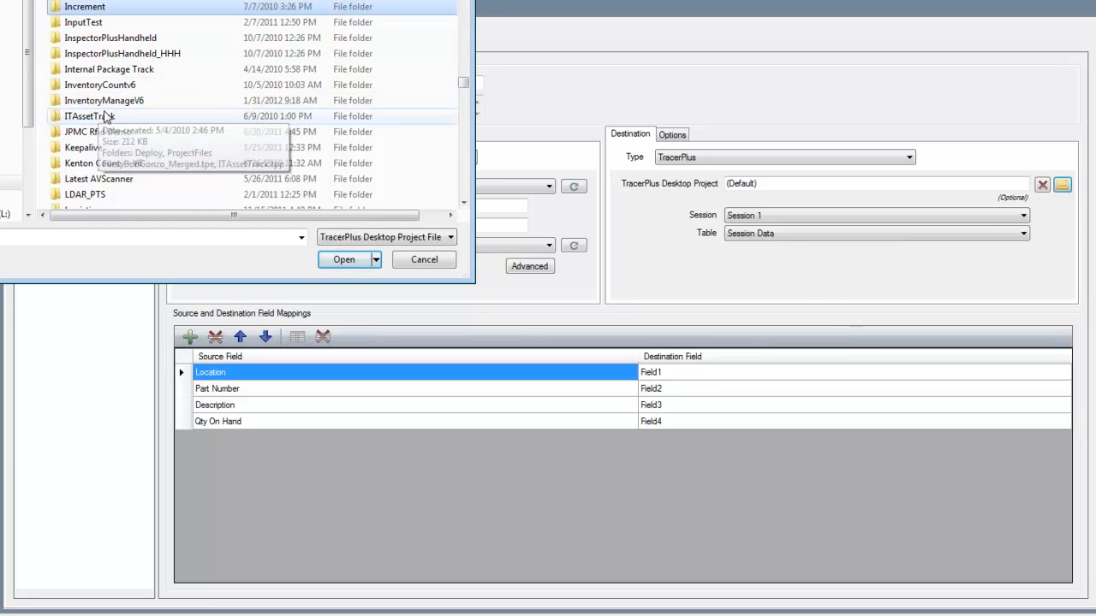
pyautogui.doubleClick(126, 101)
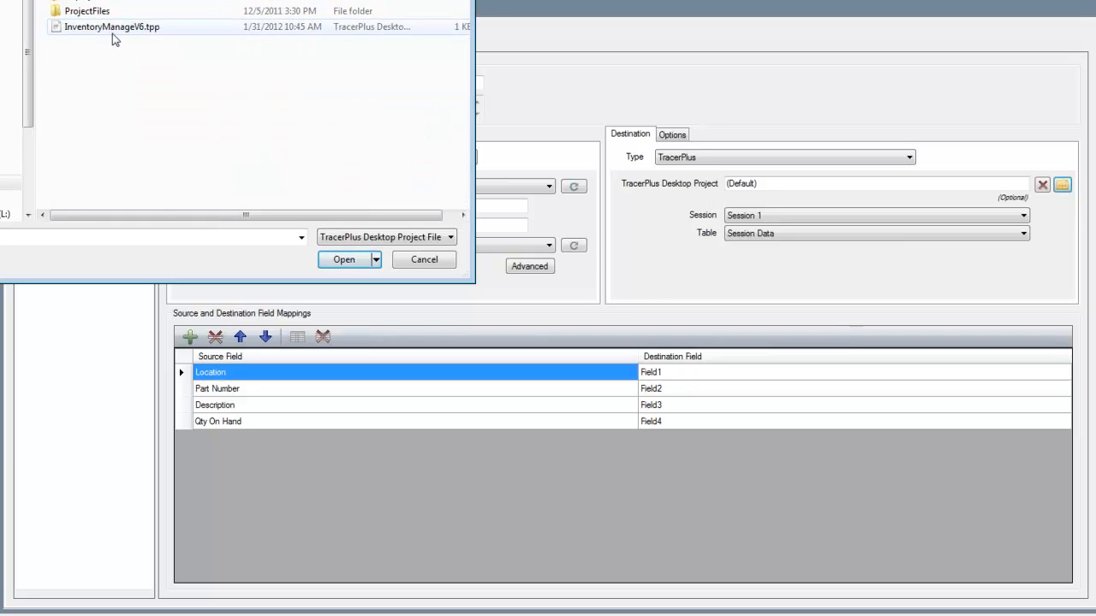
pyautogui.doubleClick(98, 36)
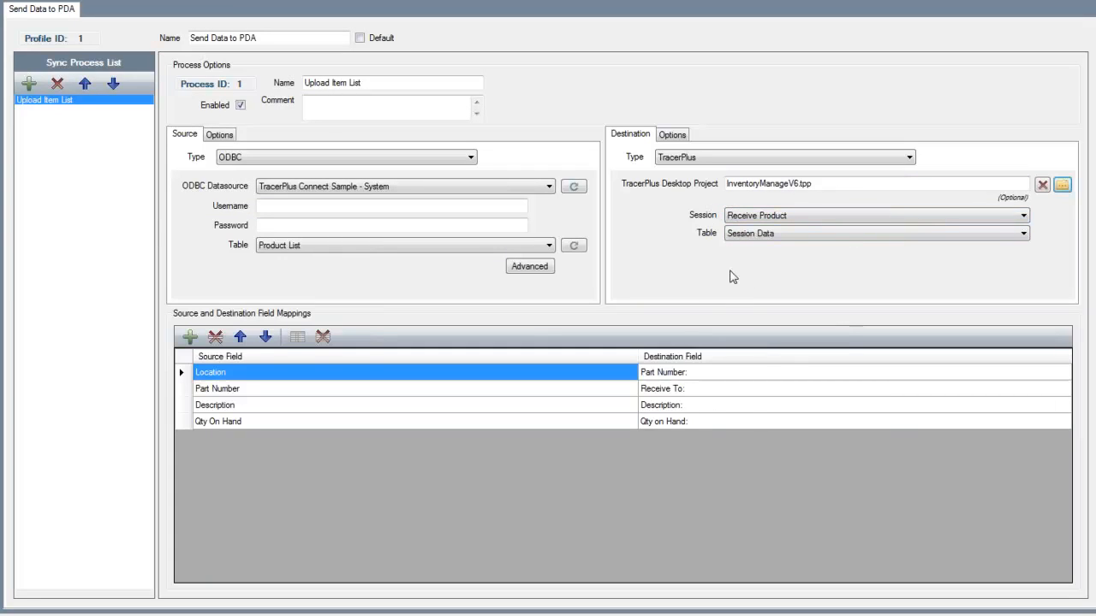
pyautogui.click(1022, 217)
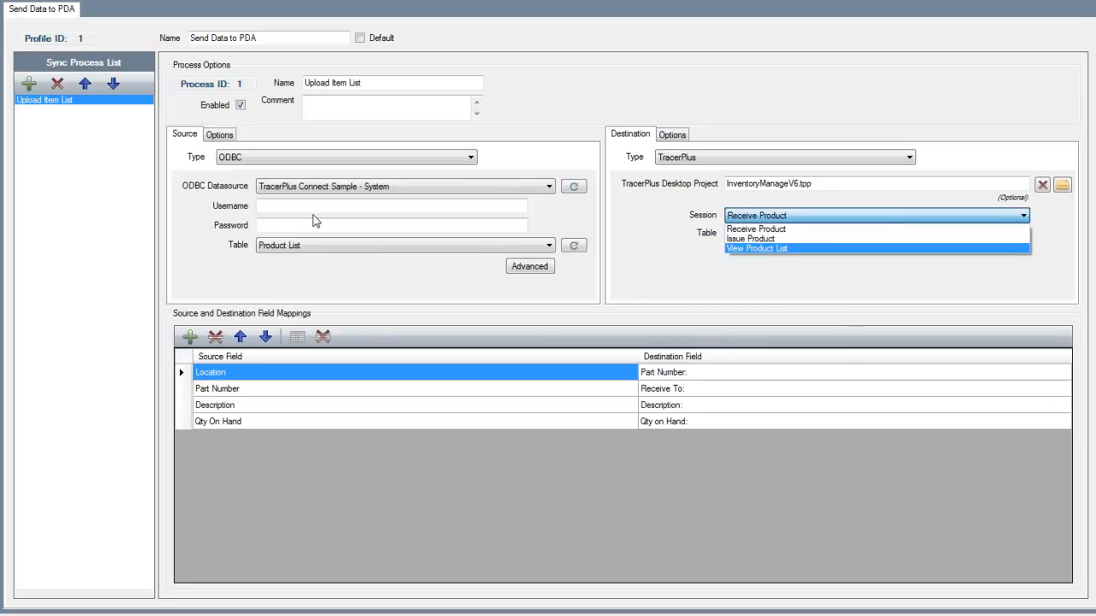
pyautogui.click(770, 250)
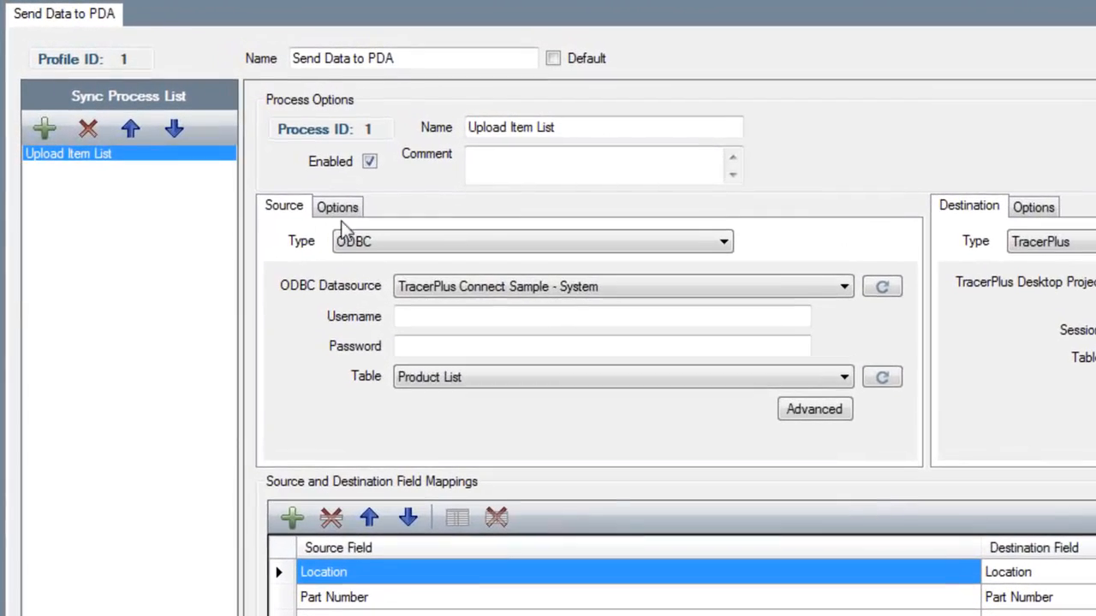
# Review the source options of Upload Item List, and set its destination post type to Overwrite.
pyautogui.click(302, 186)
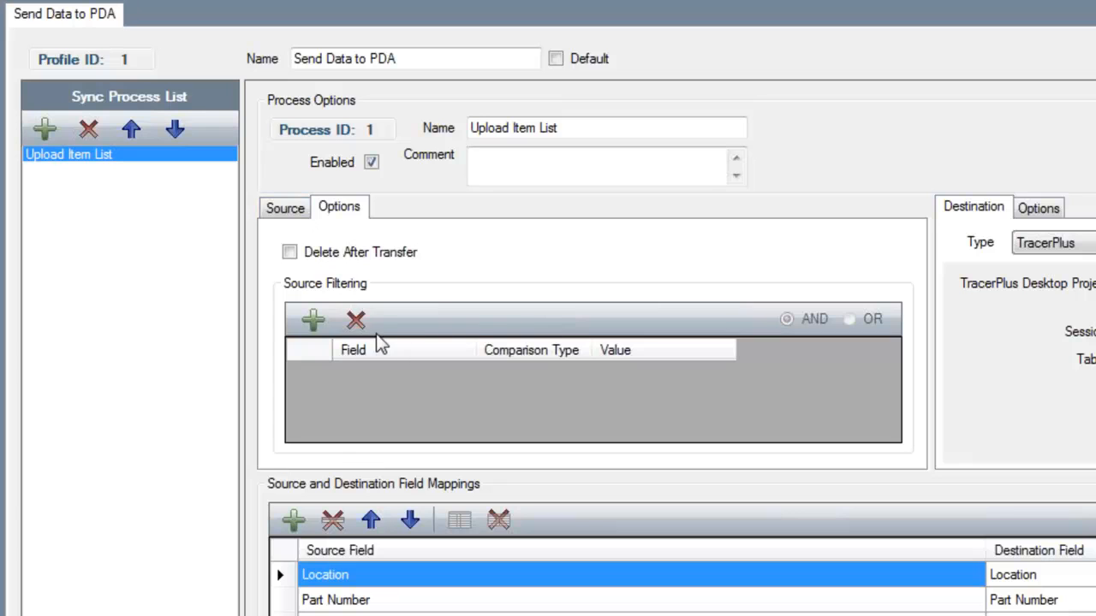
pyautogui.click(292, 209)
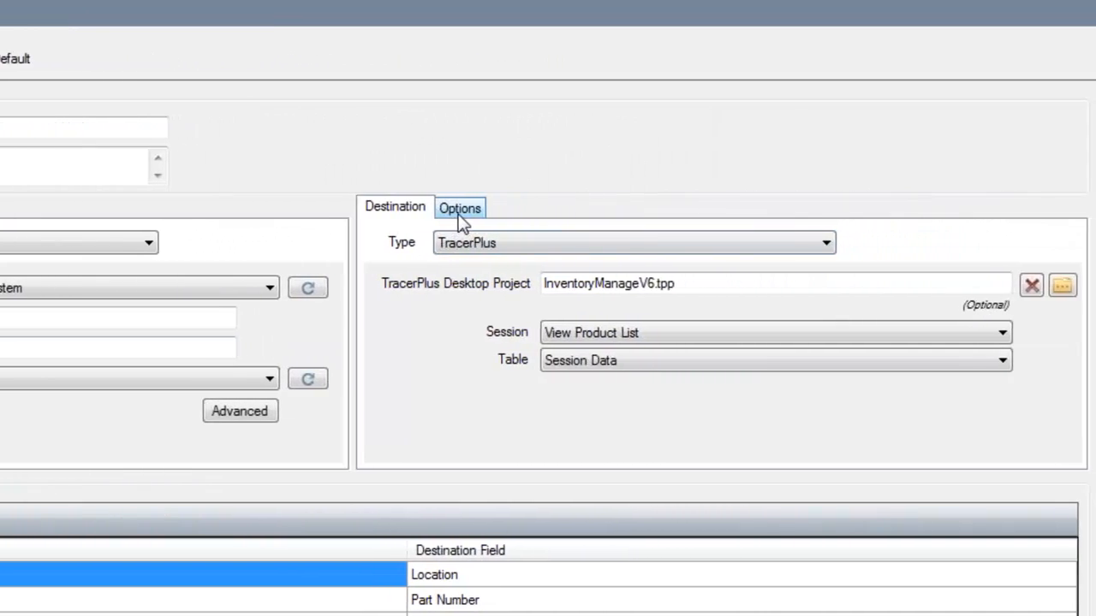
pyautogui.click(525, 210)
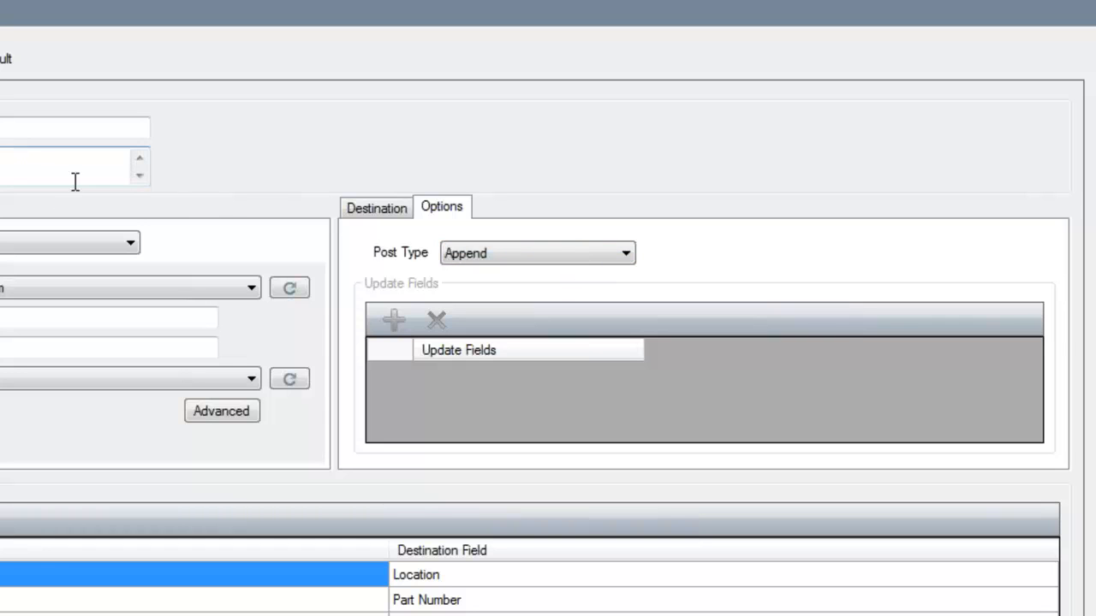
pyautogui.click(505, 250)
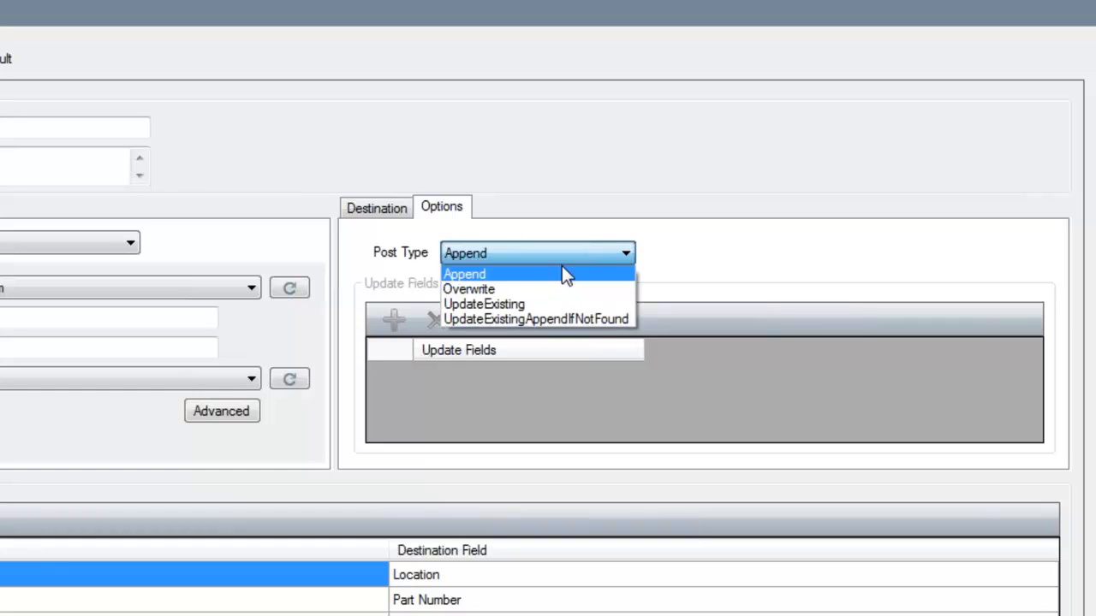
pyautogui.click(496, 291)
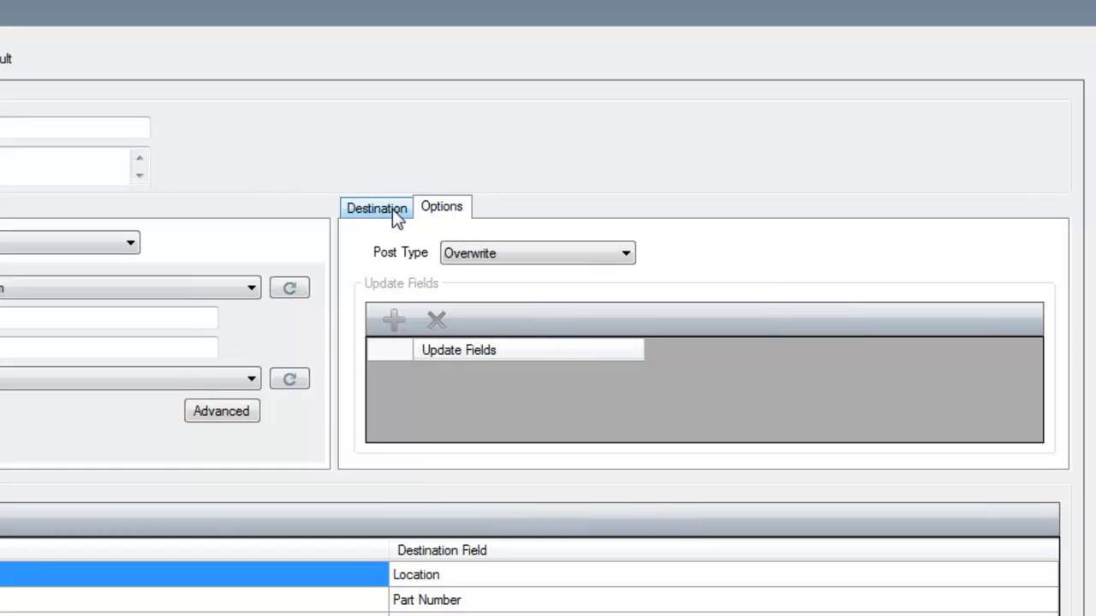
pyautogui.click(624, 250)
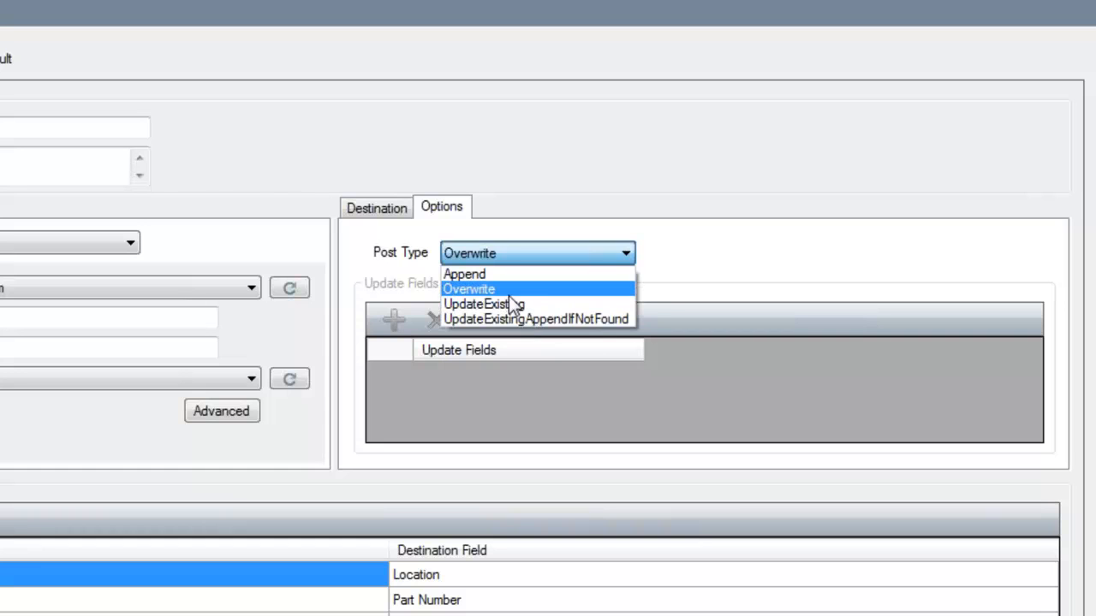
pyautogui.click(462, 290)
pyautogui.click(392, 214)
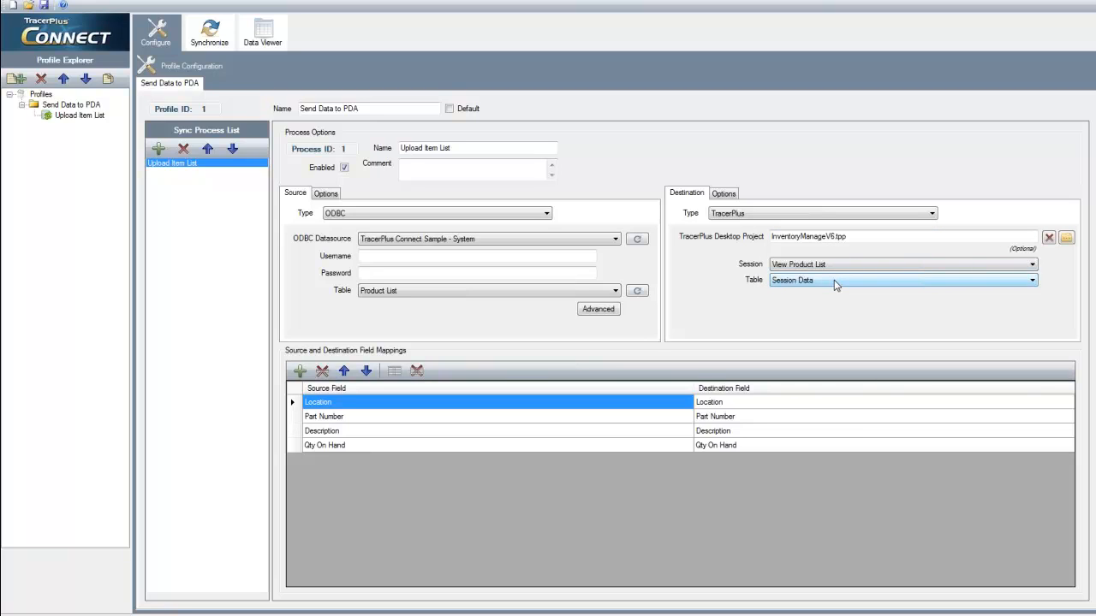
# Check the destination's available tables, and add a second sync process named Upload Item list Location.
pyautogui.click(1033, 282)
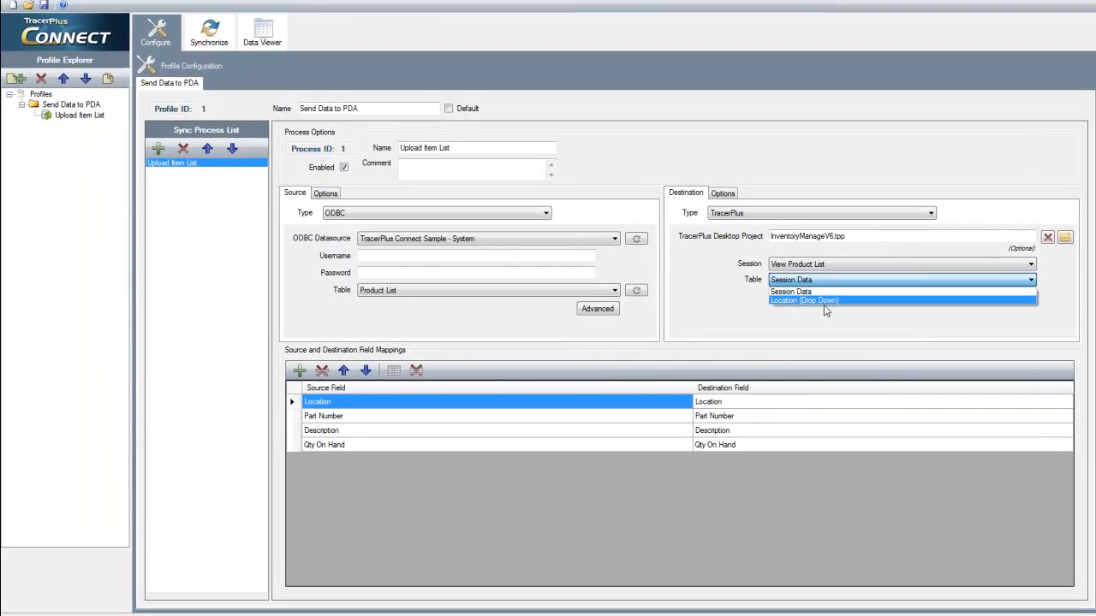
pyautogui.click(881, 330)
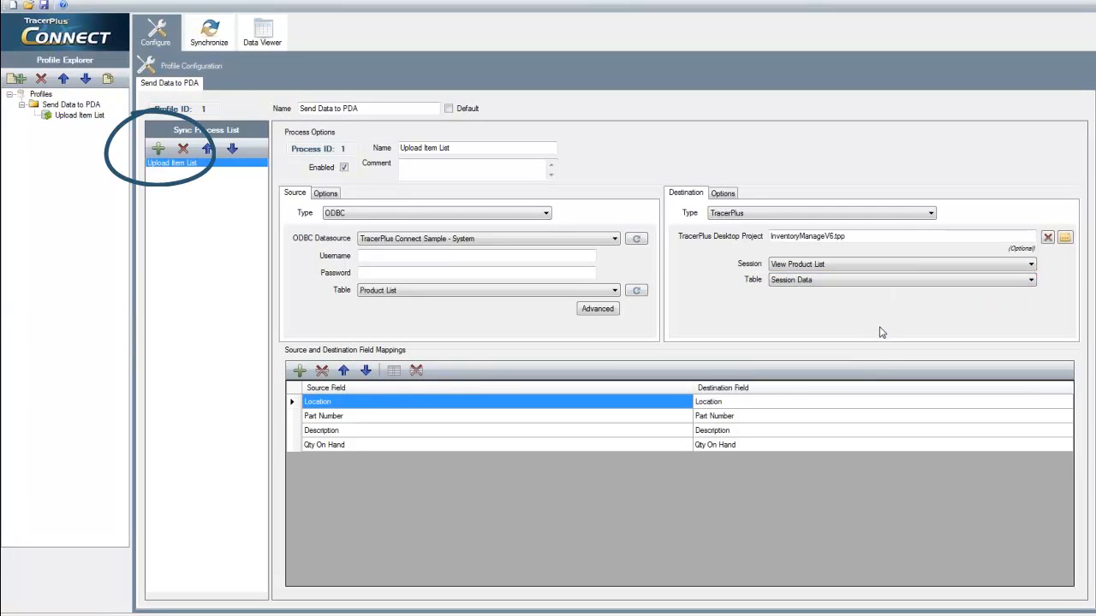
pyautogui.click(159, 151)
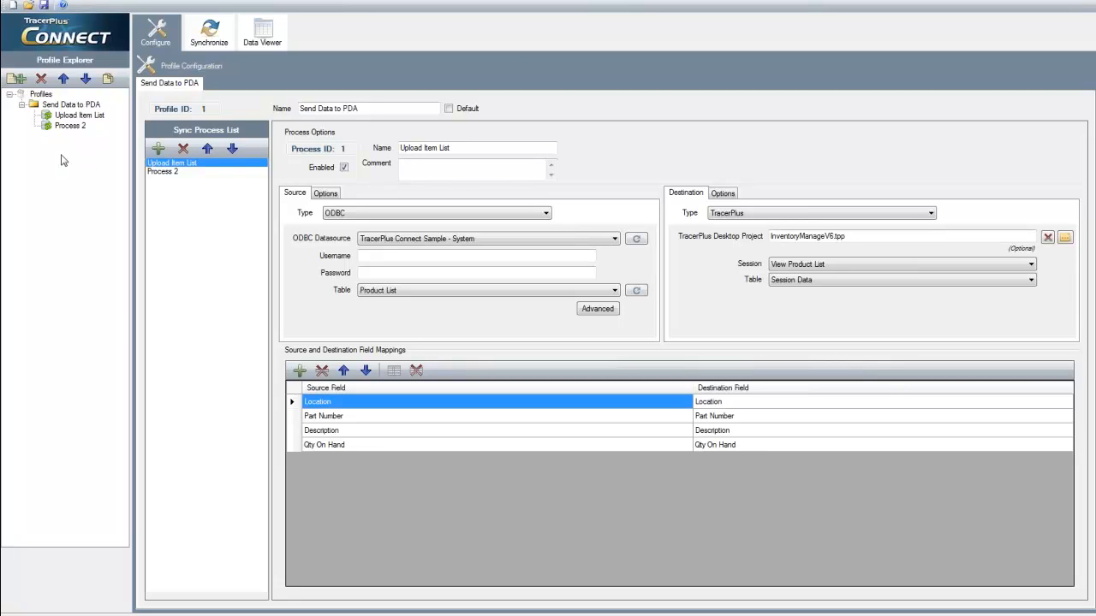
pyautogui.click(164, 172)
pyautogui.moveTo(437, 147); pyautogui.dragTo(385, 151)
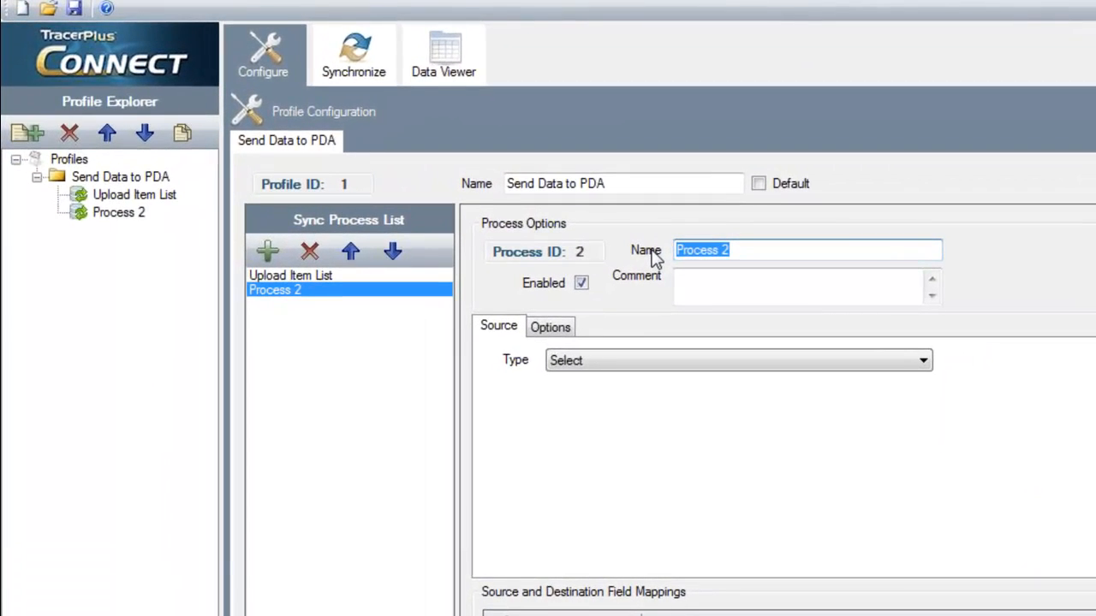
pyautogui.write('Upload')
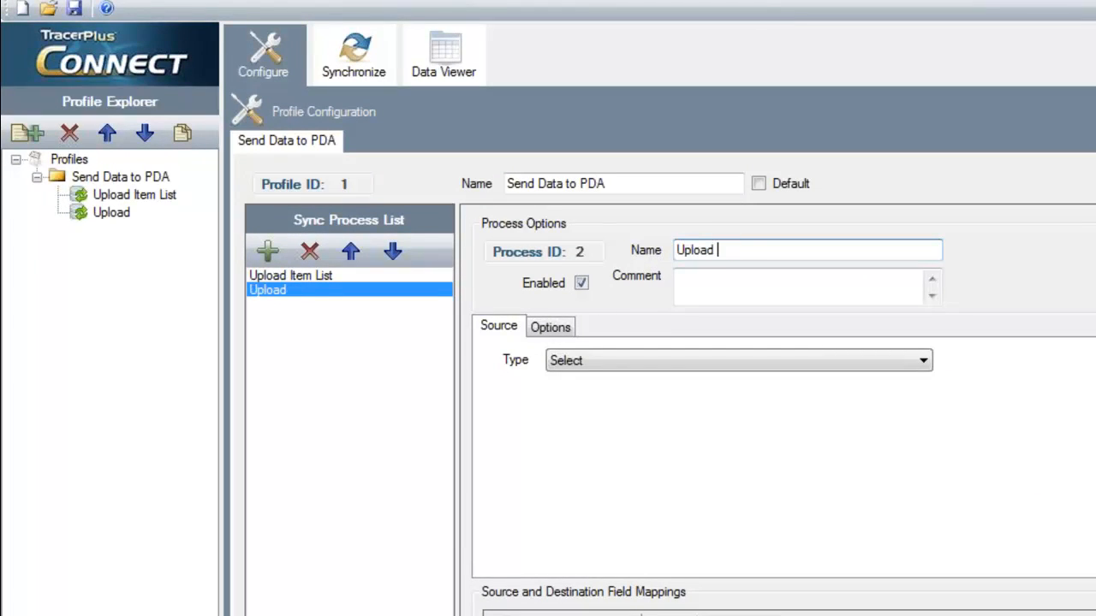
pyautogui.write(' Item li')
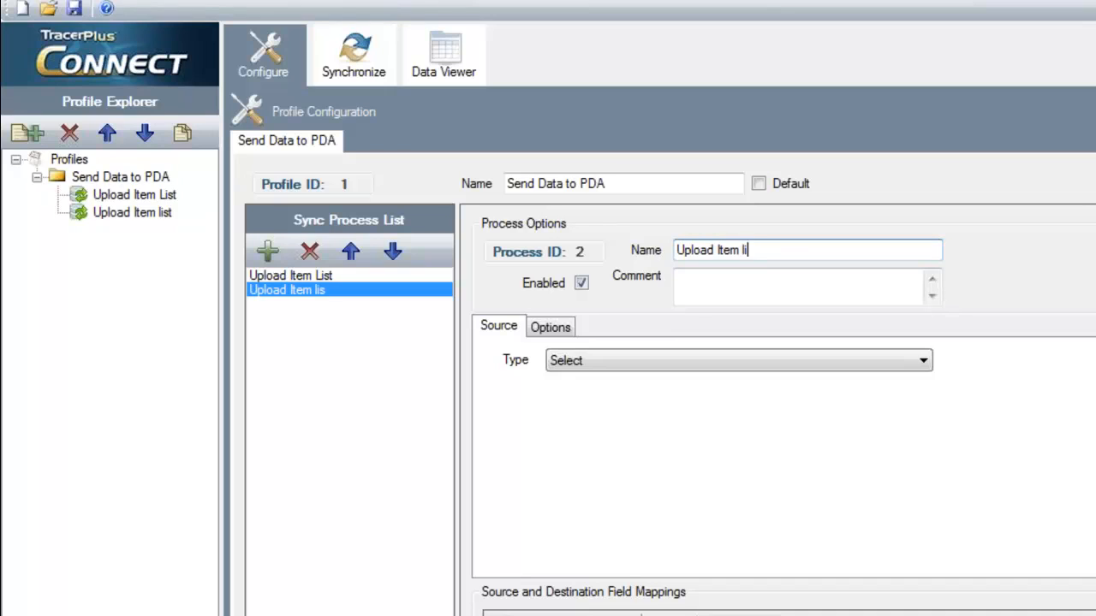
pyautogui.write('st Location')
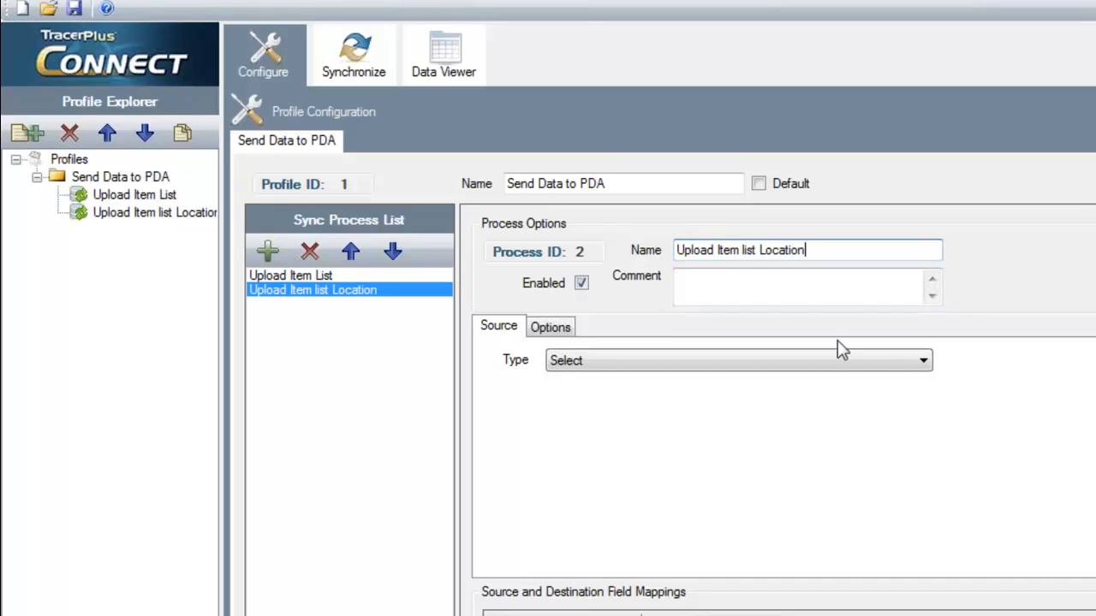
# Set the new process's source to ODBC with the TracerPlus Connect Sample - System datasource and the Product Locations table.
pyautogui.click(921, 362)
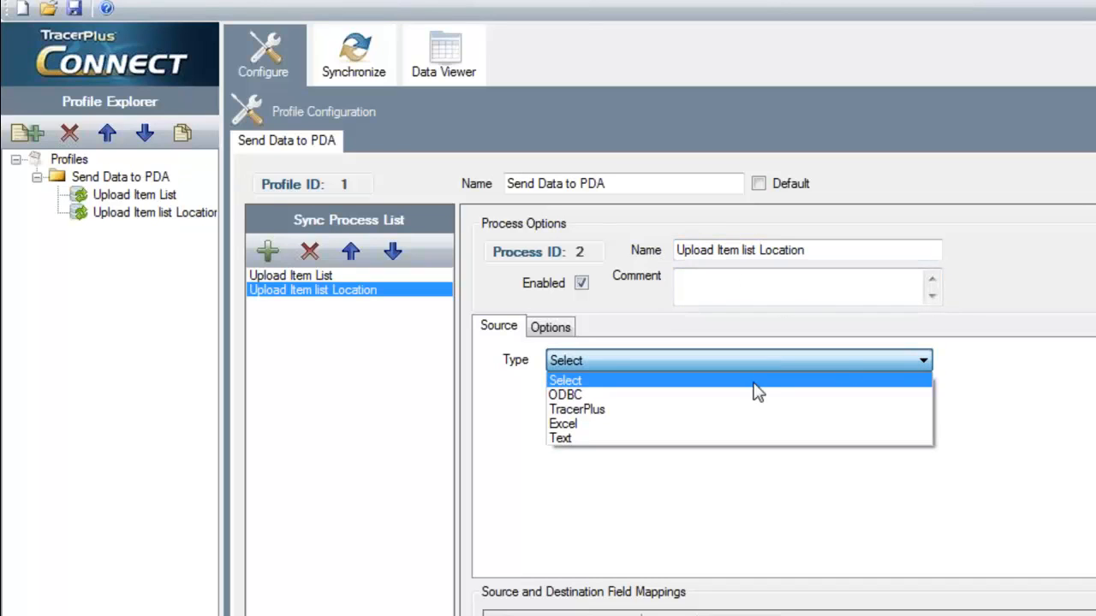
pyautogui.click(753, 386)
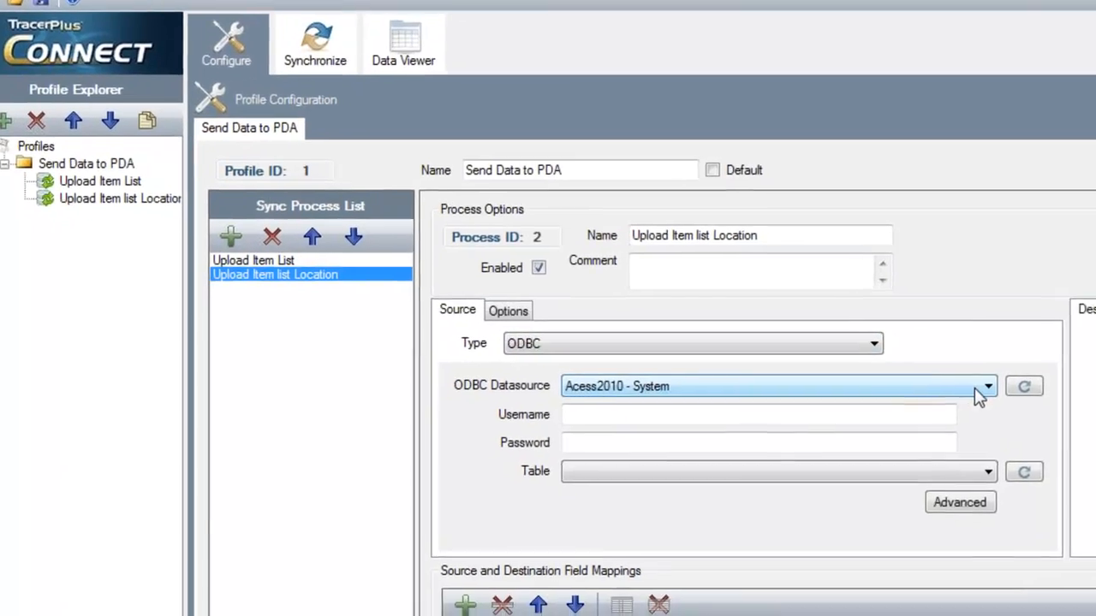
pyautogui.click(976, 389)
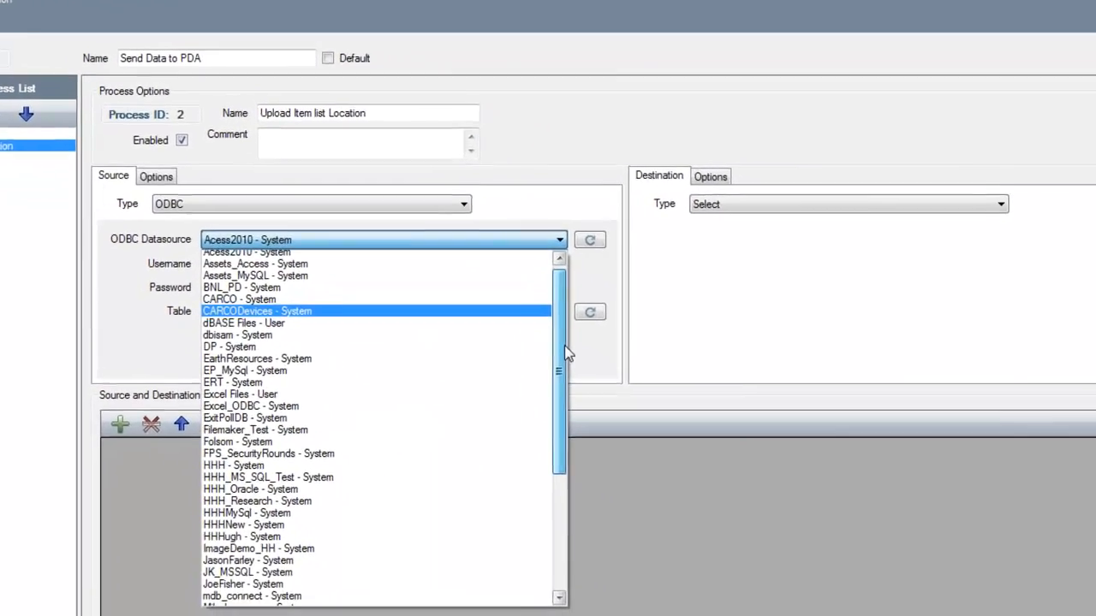
pyautogui.scroll(-5, 251, 516)
pyautogui.click(251, 516)
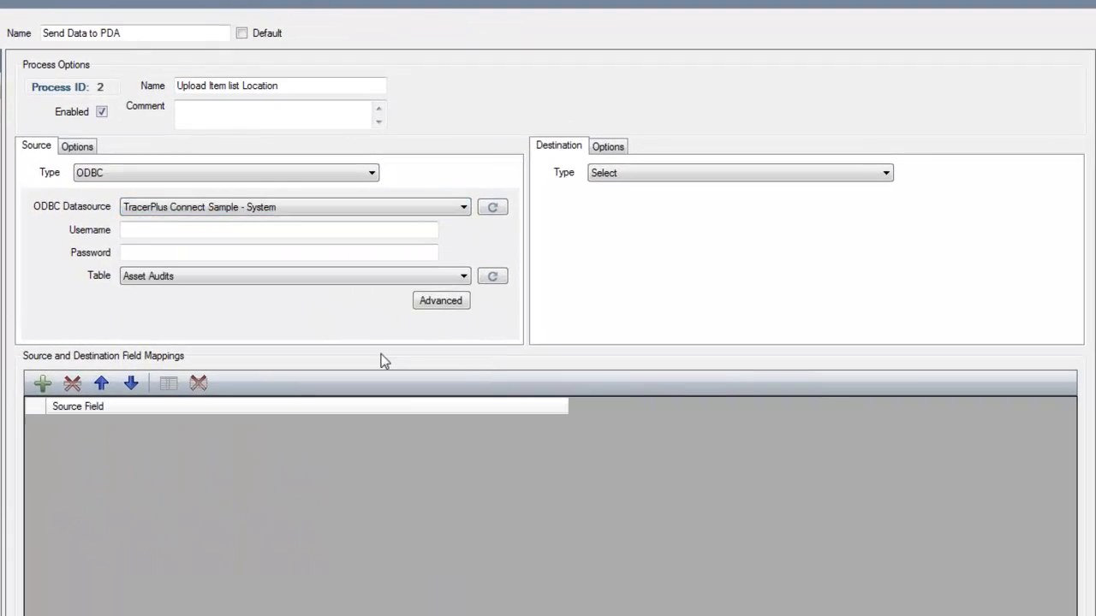
pyautogui.click(476, 282)
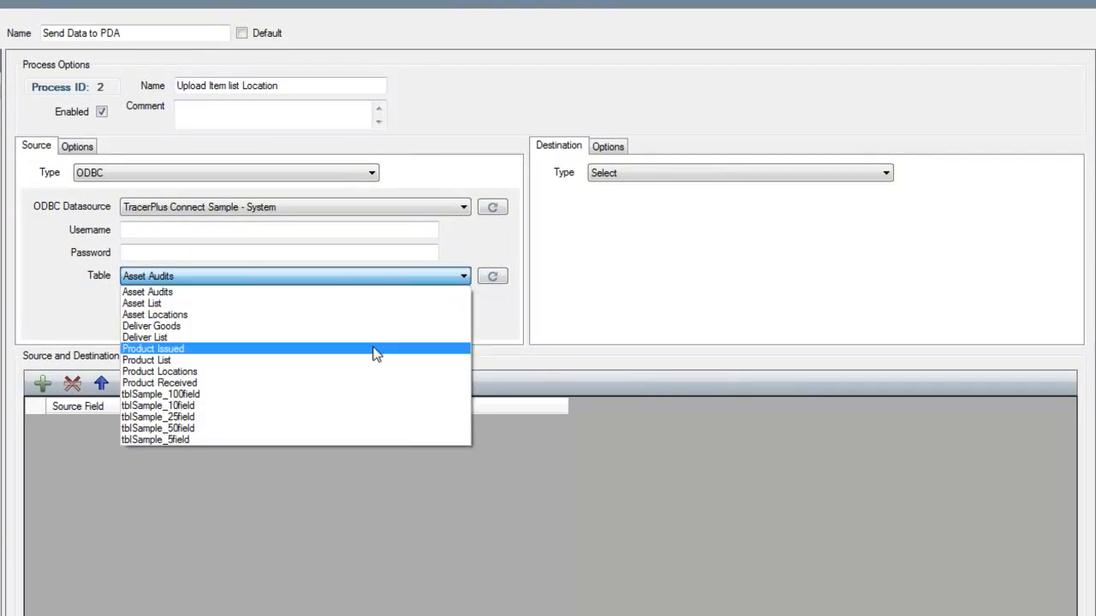
pyautogui.click(194, 373)
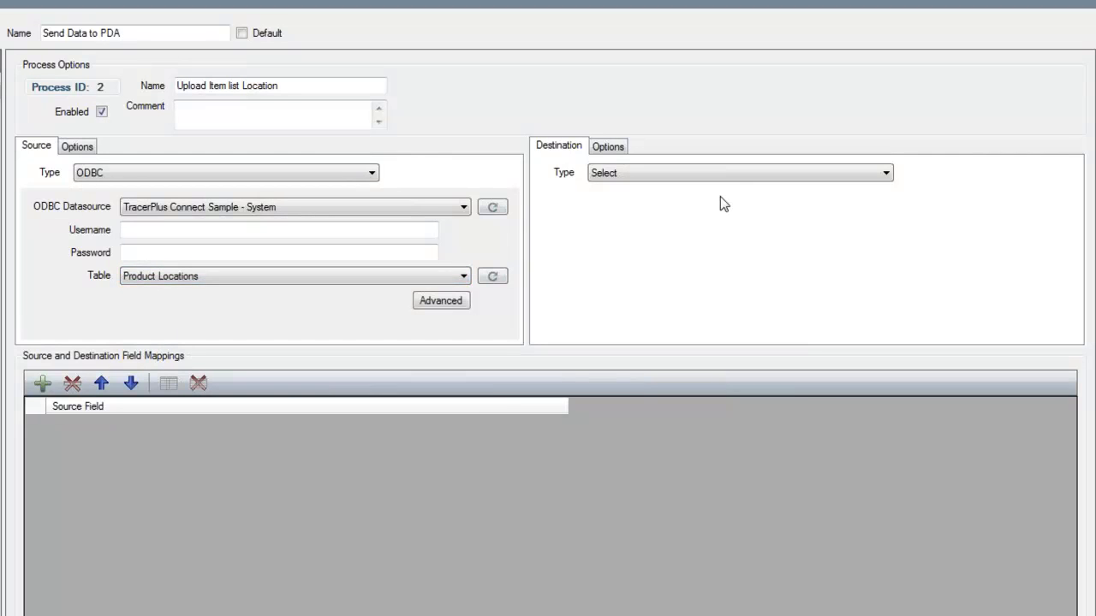
# Set the Upload Item list Location destination to TracerPlus with the InventoryManageV6.tpp project and the View Product List session.
pyautogui.click(734, 176)
pyautogui.click(698, 211)
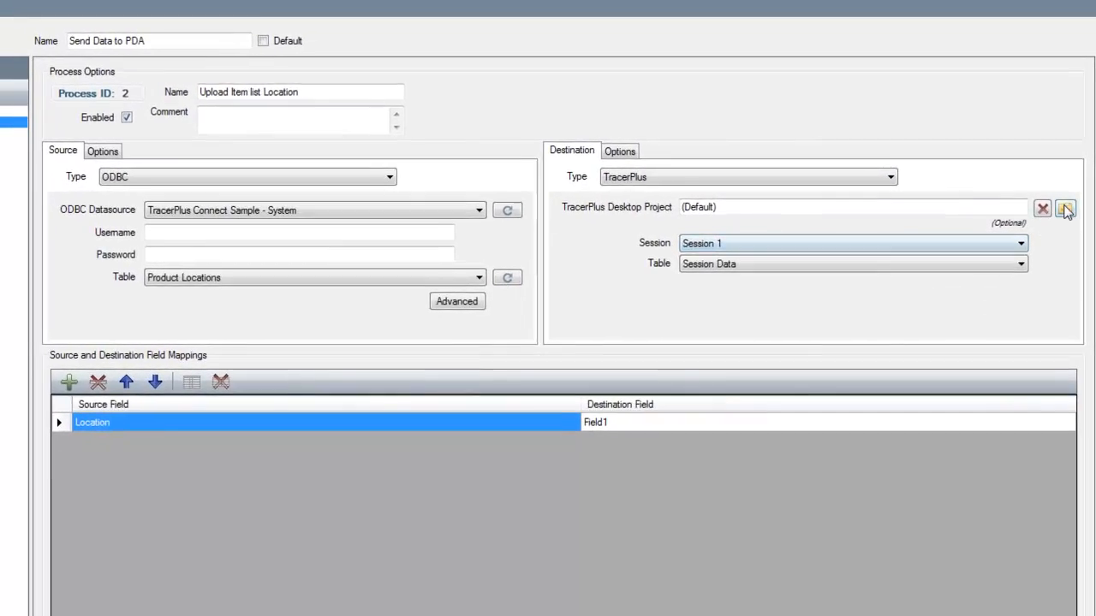
pyautogui.click(1065, 207)
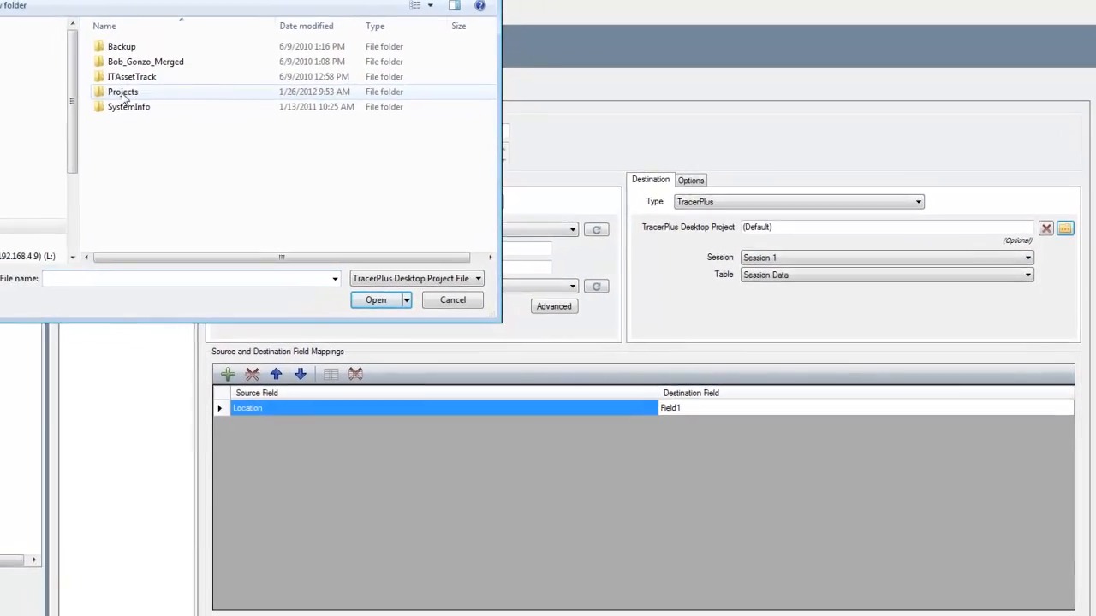
pyautogui.doubleClick(95, 78)
pyautogui.scroll(-1, 257, 203)
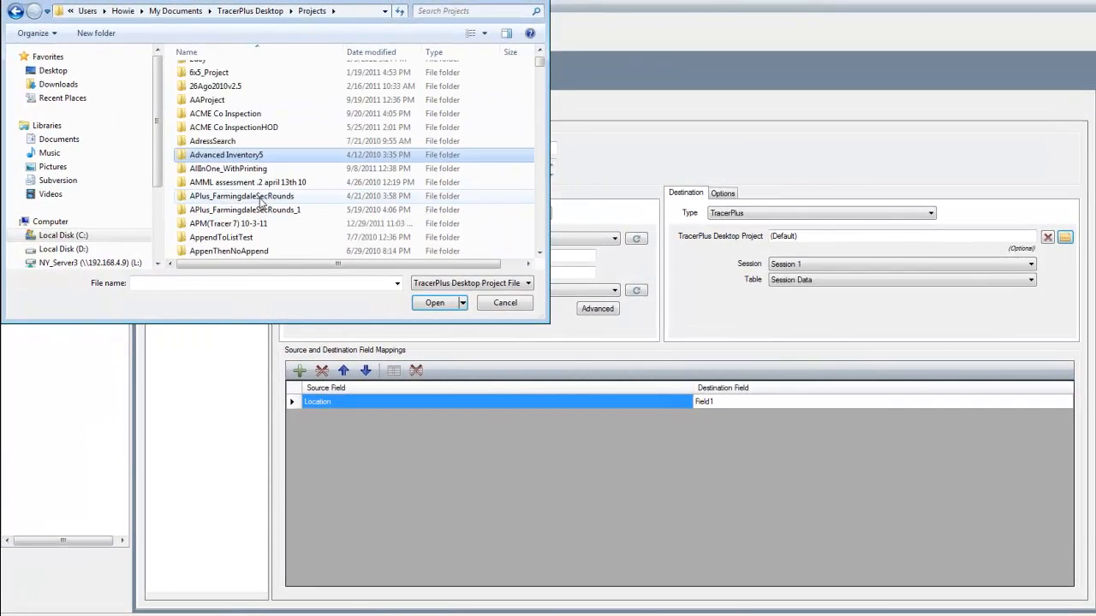
pyautogui.scroll(-10, 257, 197)
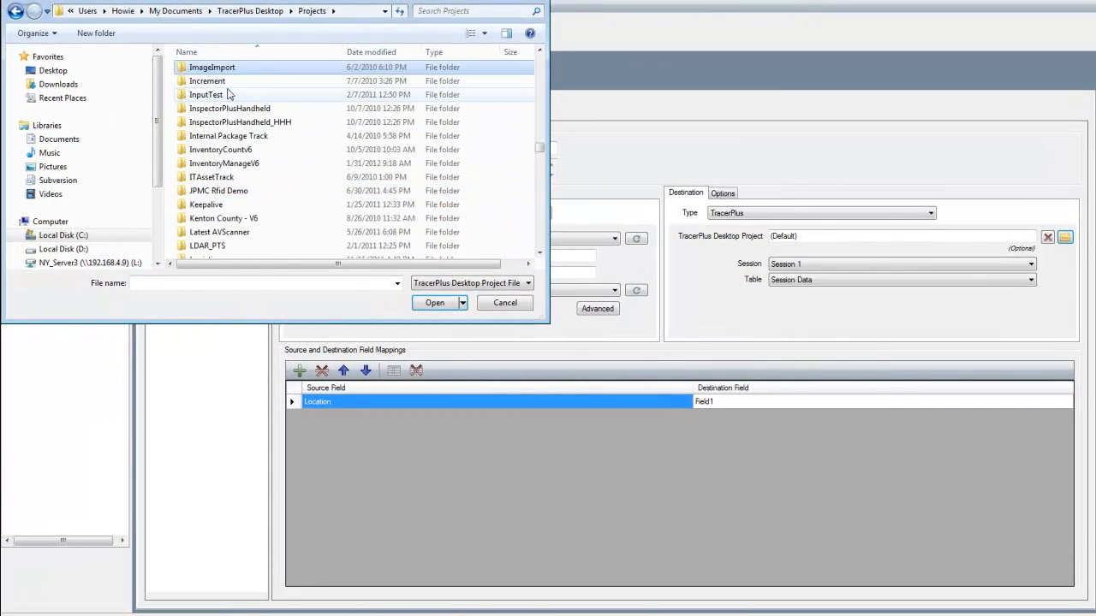
pyautogui.doubleClick(224, 163)
pyautogui.doubleClick(224, 99)
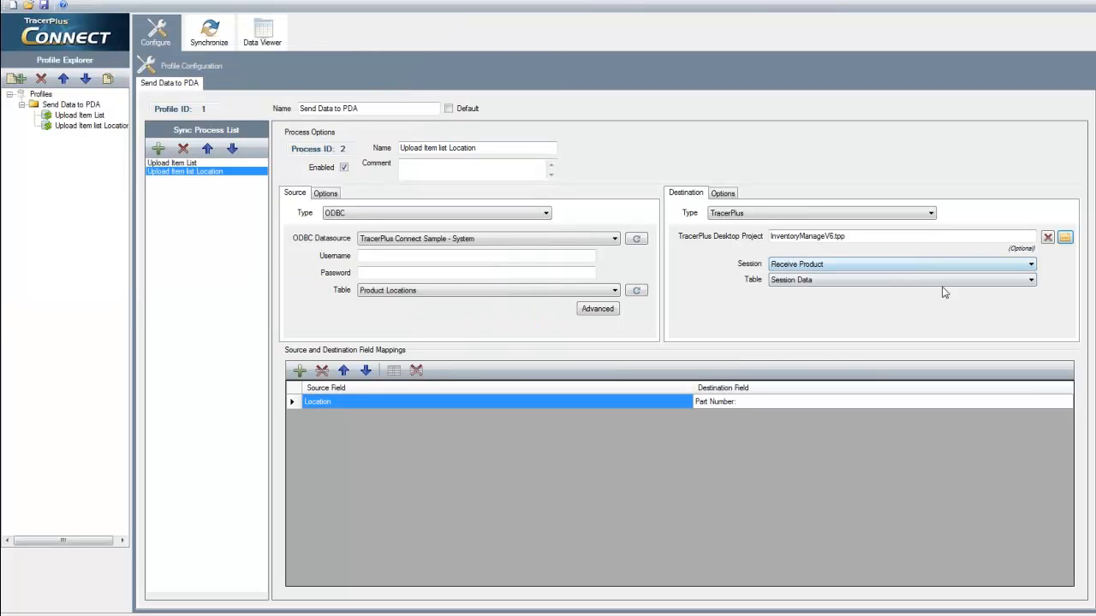
pyautogui.click(1030, 265)
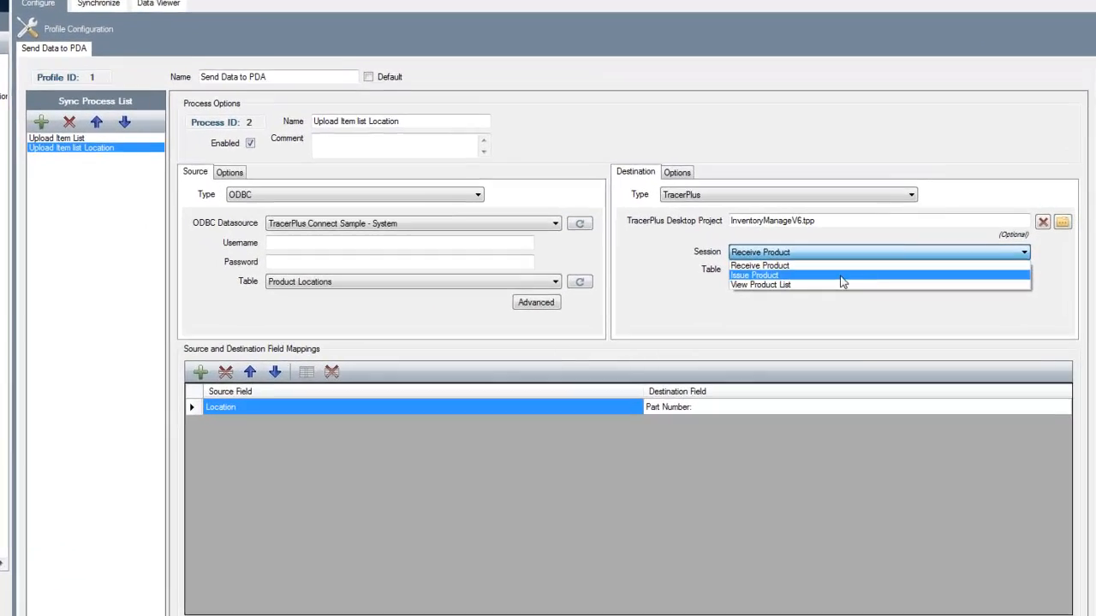
pyautogui.click(771, 284)
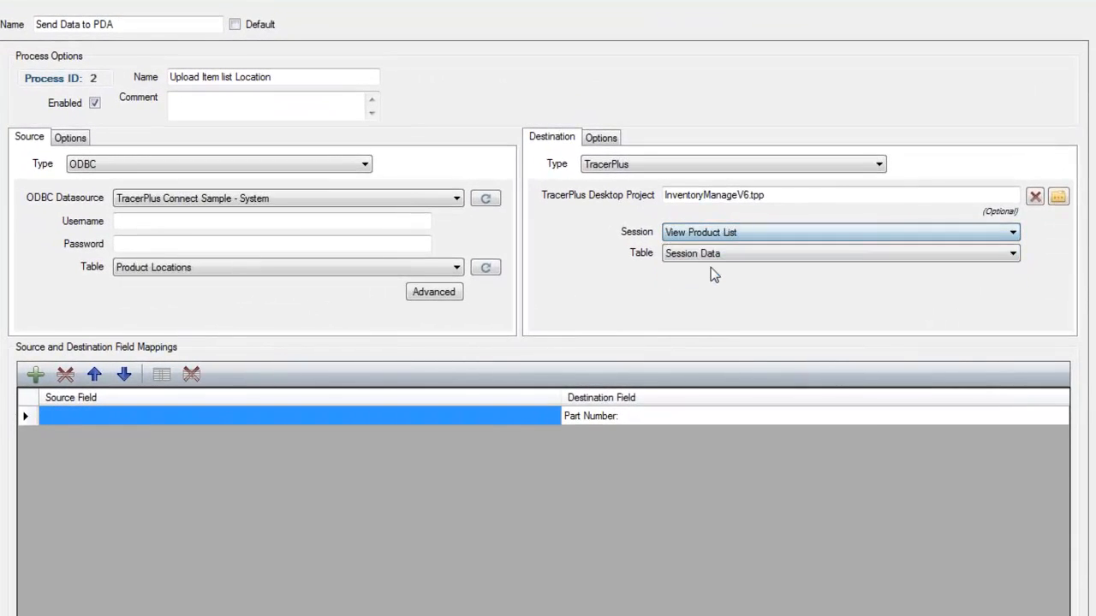
# Set the destination table of Upload Item list Location to Location (Drop Down), and add two more sync processes to the profile.
pyautogui.click(1018, 252)
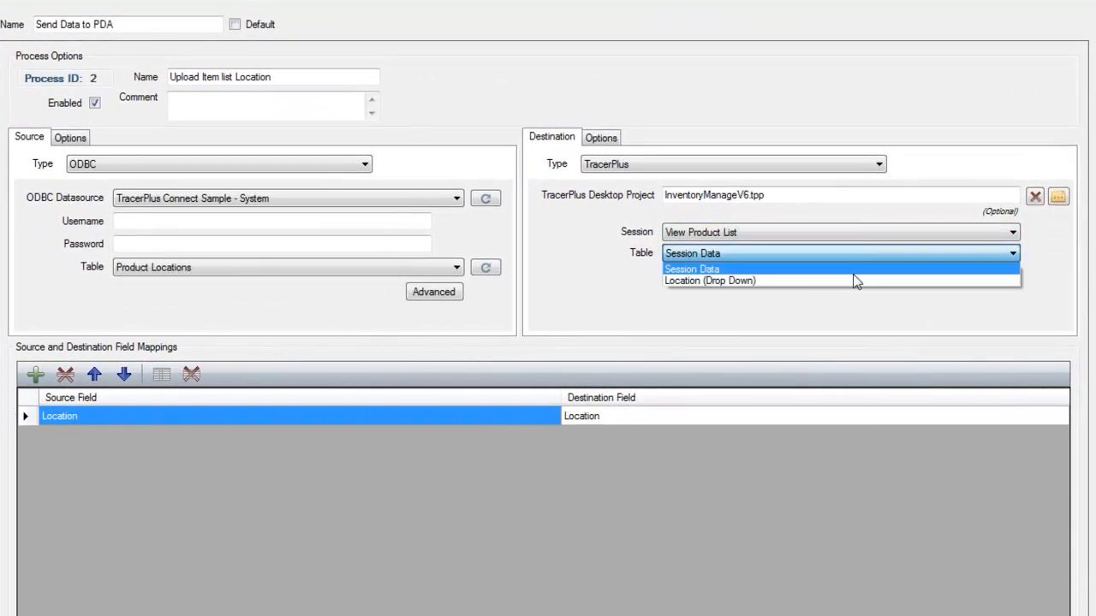
pyautogui.click(783, 281)
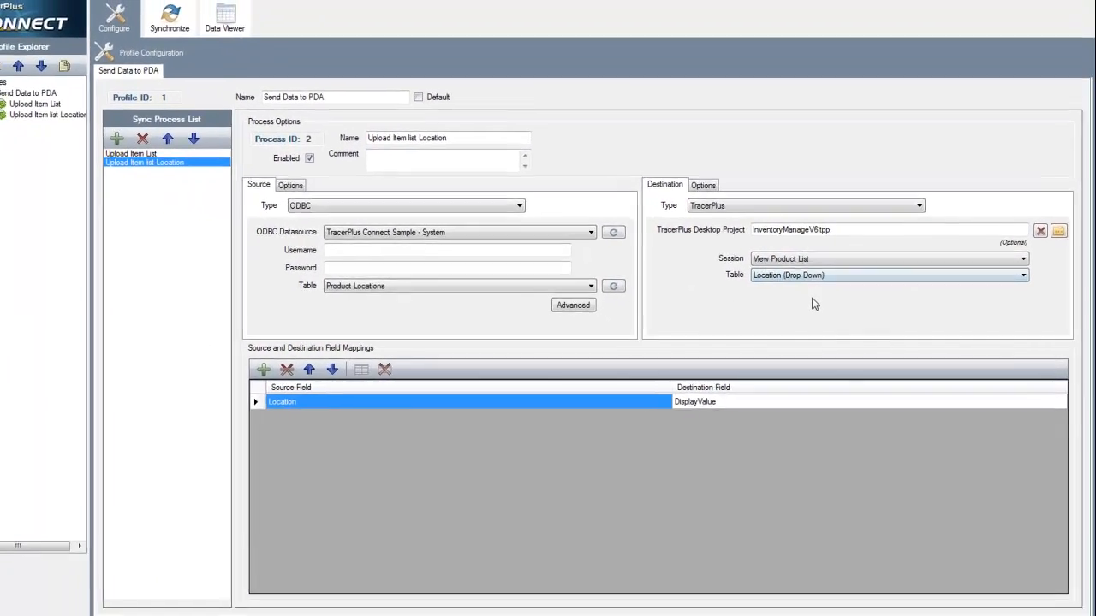
pyautogui.click(116, 139)
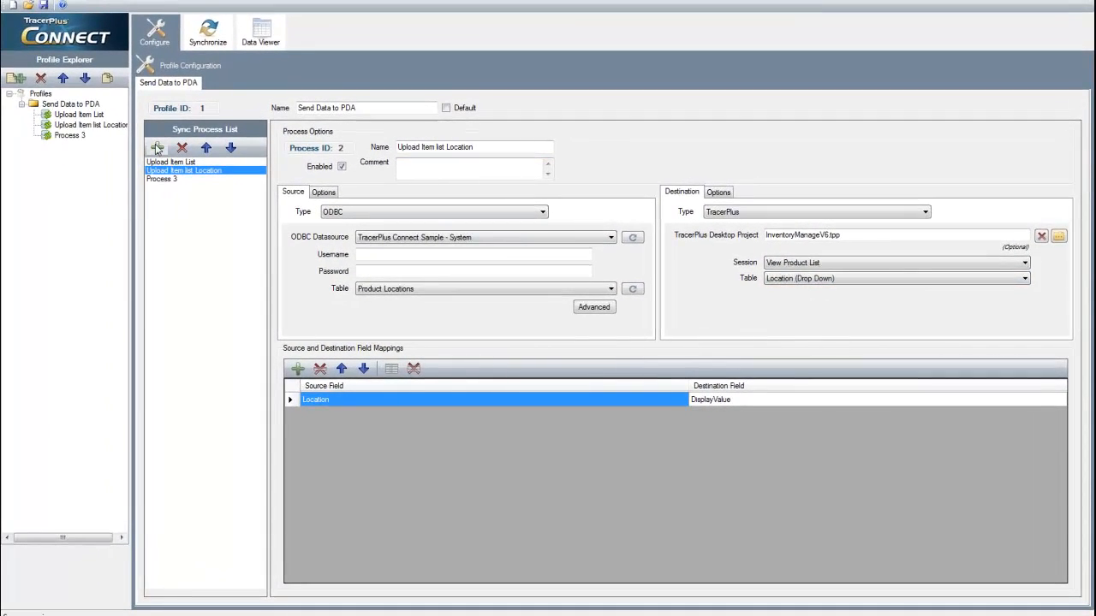
pyautogui.click(157, 149)
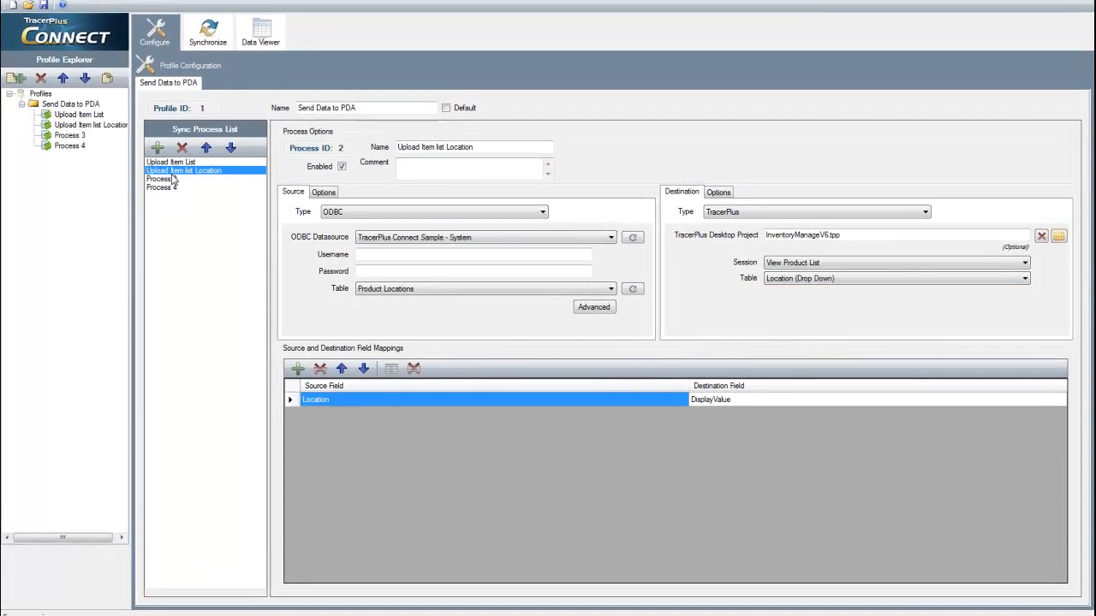
# Rename the third sync process as Upload Locations Recv Inventory.
pyautogui.click(162, 178)
pyautogui.write('Uploa')
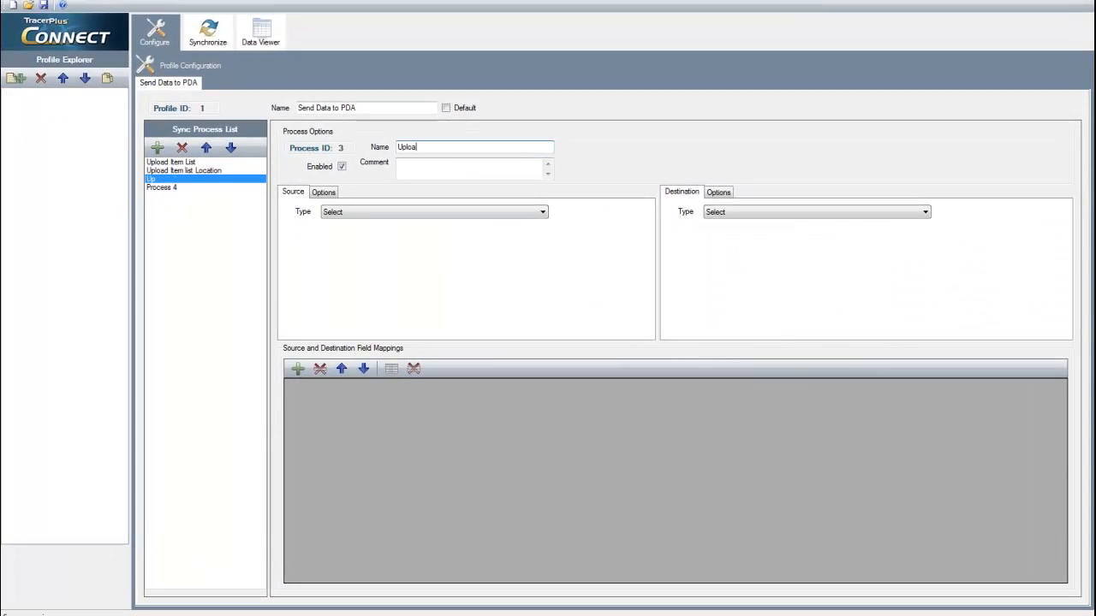
pyautogui.write('d Locations ')
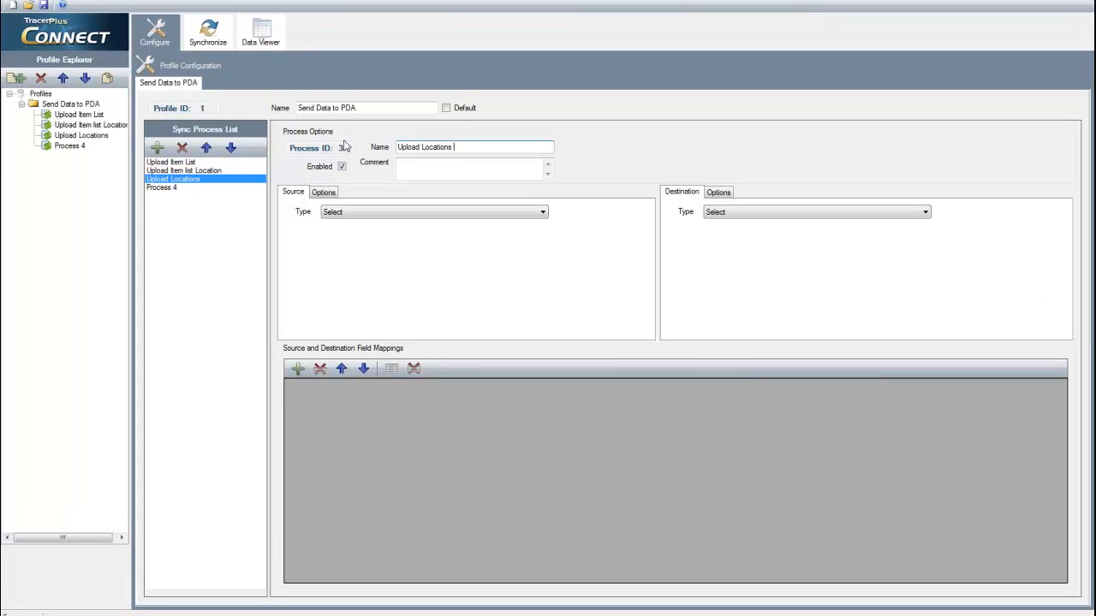
pyautogui.write('Recv Inventory')
# Set the source of Upload Locations Recv Inventory to ODBC with the TracerPlus Connect Sample - System datasource and the Product Locations table.
pyautogui.click(416, 213)
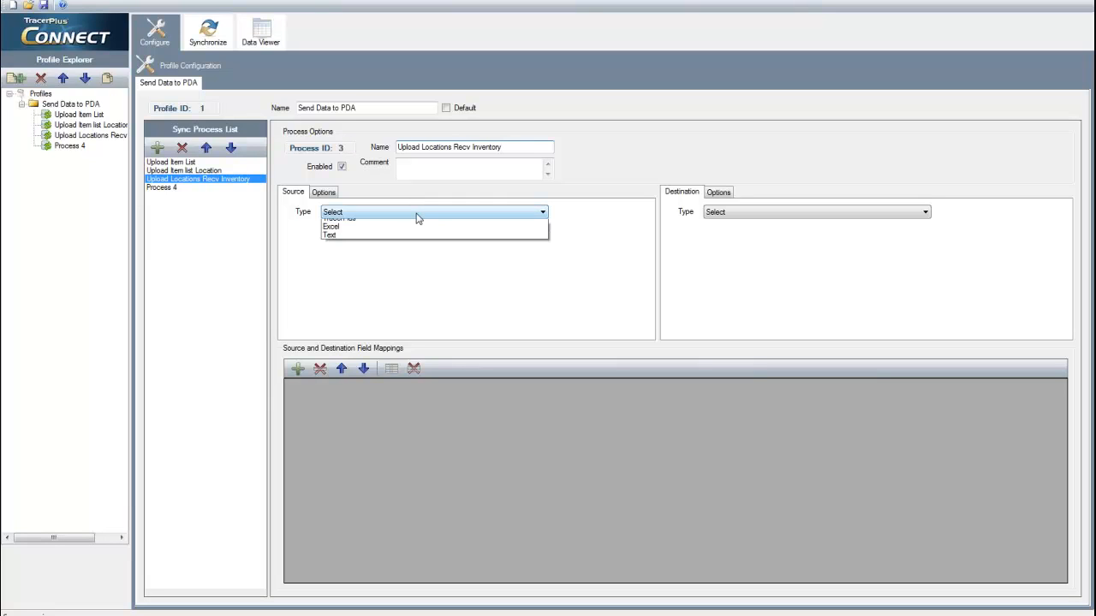
pyautogui.click(378, 232)
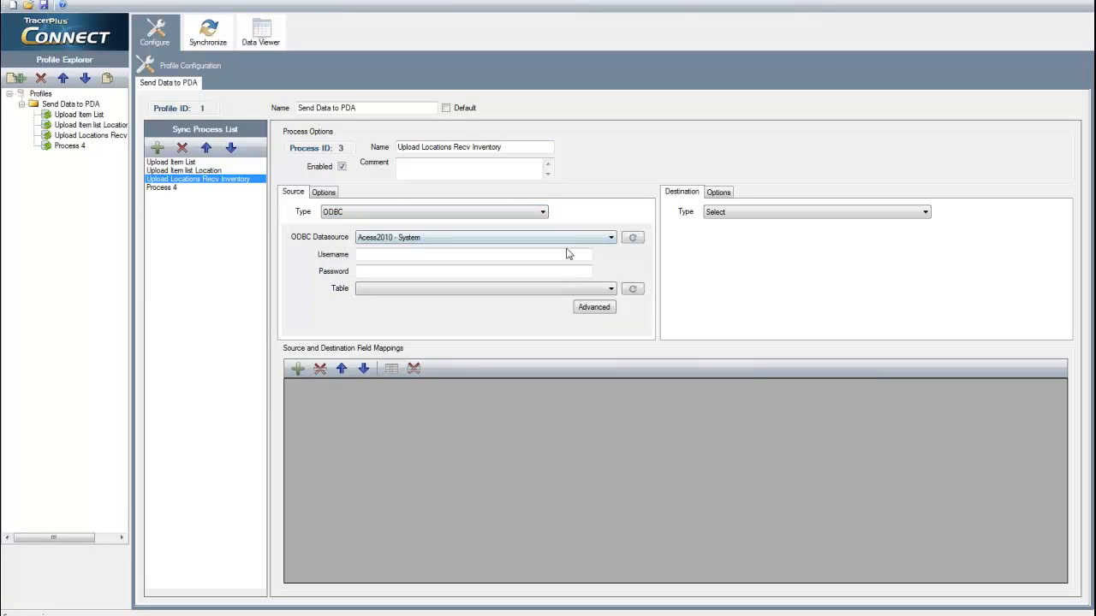
pyautogui.click(611, 237)
pyautogui.scroll(-8, 473, 428)
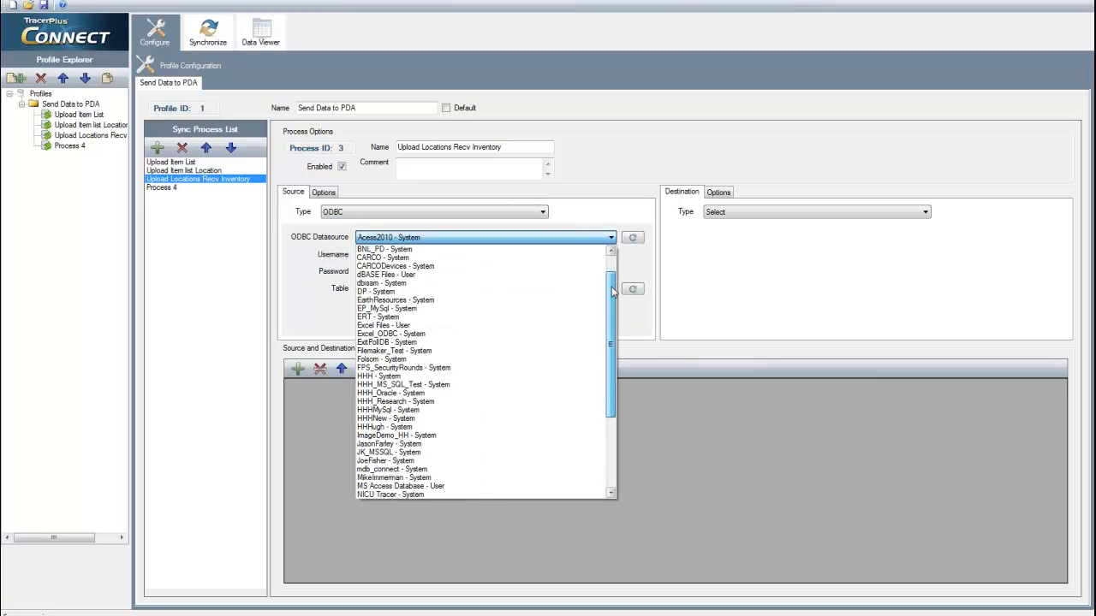
pyautogui.click(479, 461)
pyautogui.click(613, 290)
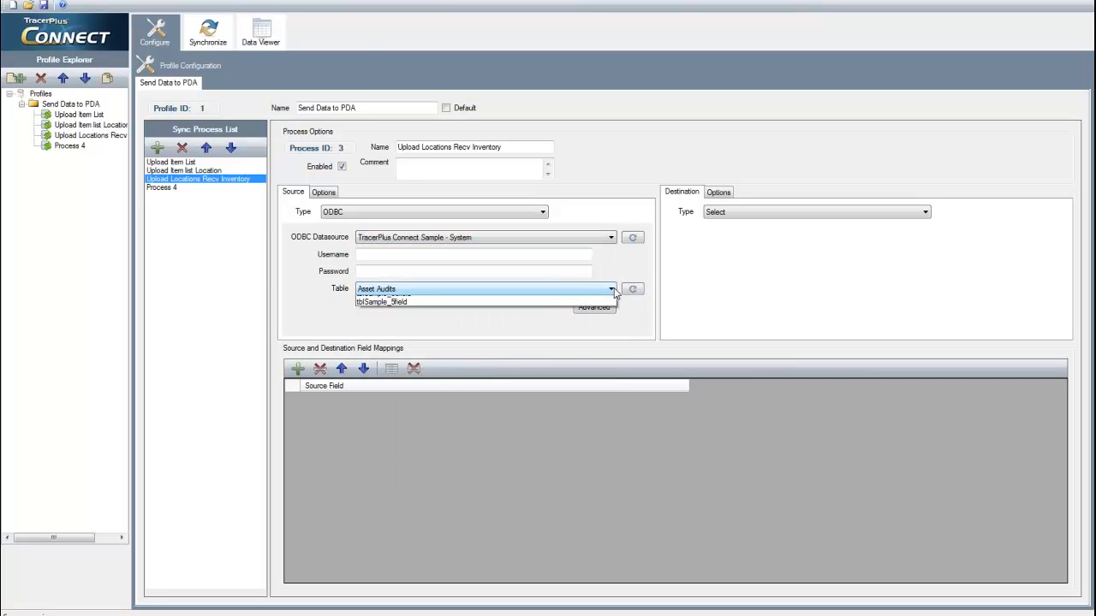
pyautogui.click(420, 360)
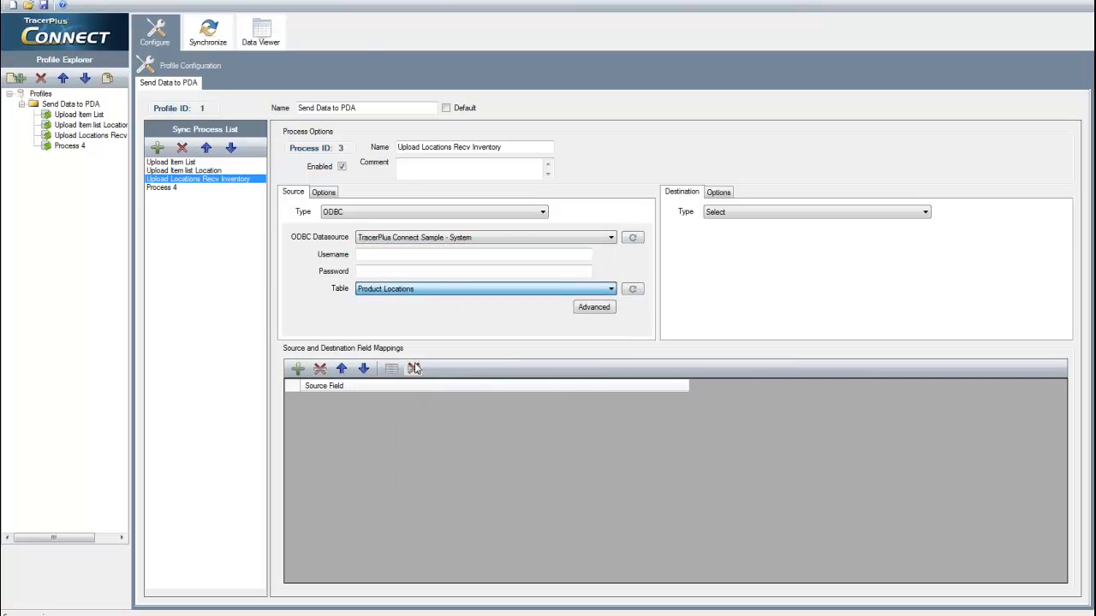
# Set the destination type of Upload Locations Recv Inventory to TracerPlus and load the InventoryManageV6.tpp project.
pyautogui.click(860, 212)
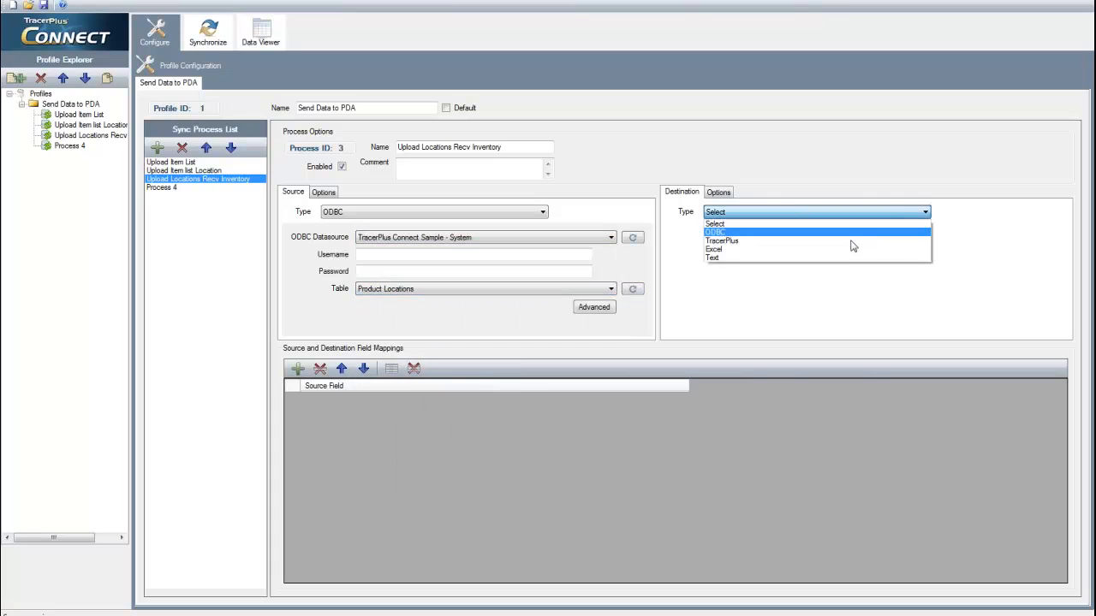
pyautogui.click(750, 241)
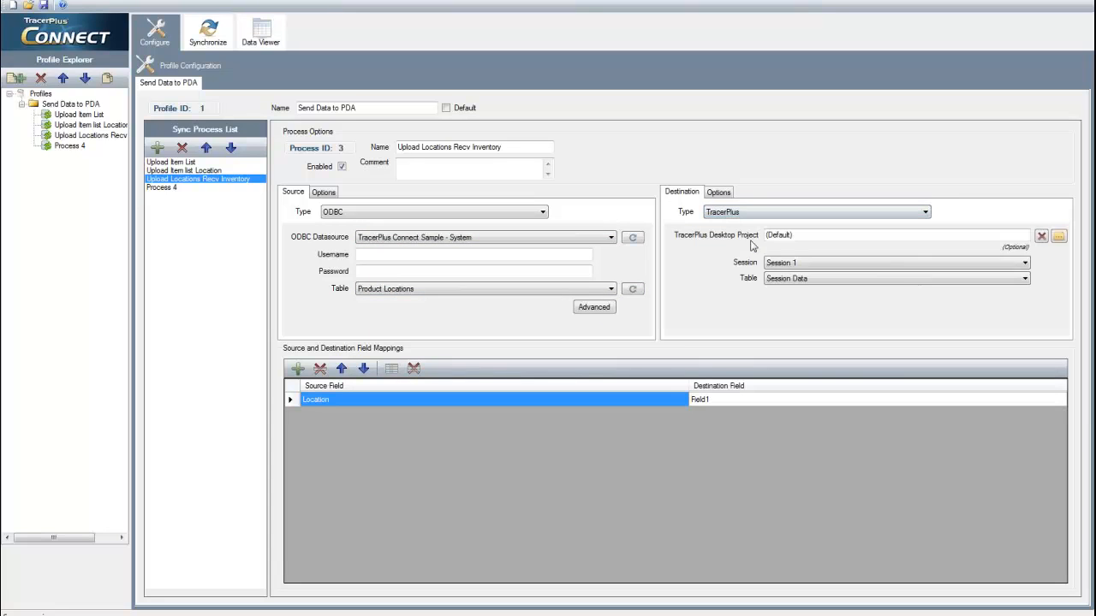
pyautogui.click(1058, 237)
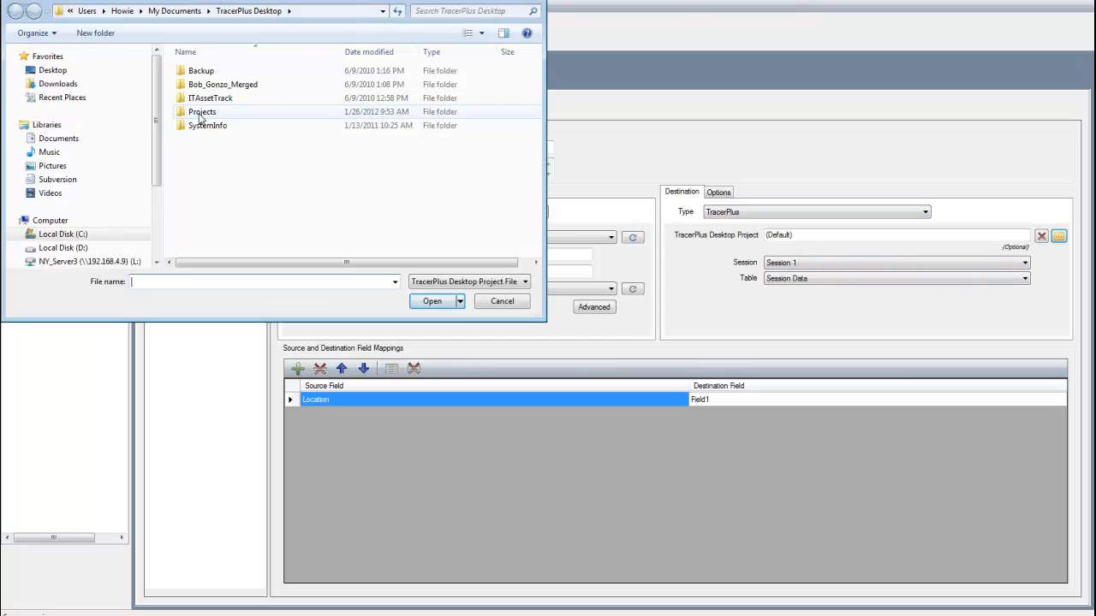
pyautogui.doubleClick(202, 112)
pyautogui.scroll(-5, 205, 171)
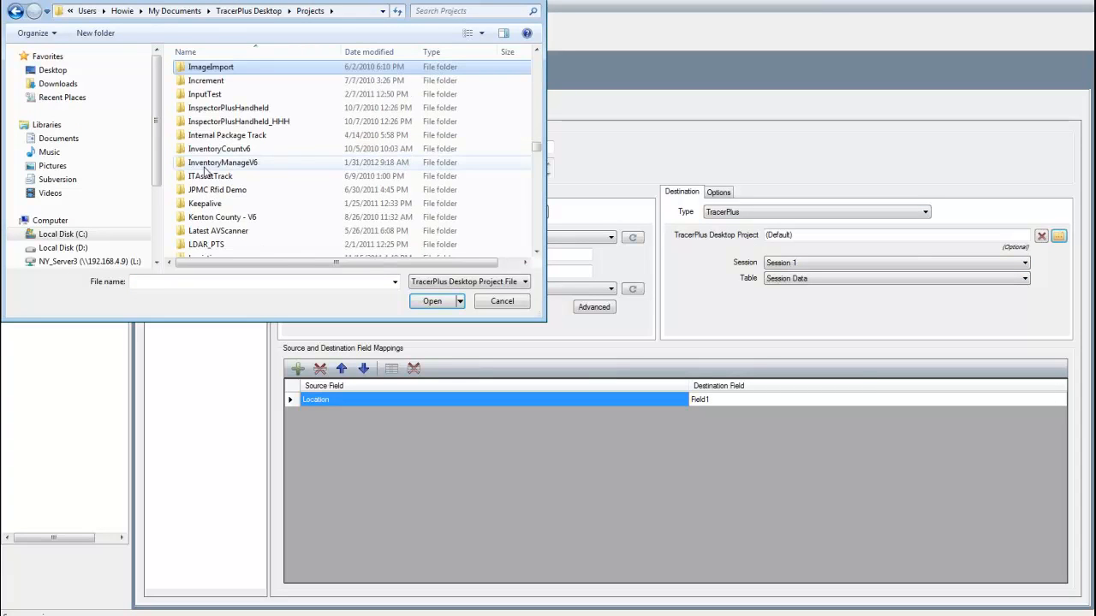
pyautogui.doubleClick(218, 162)
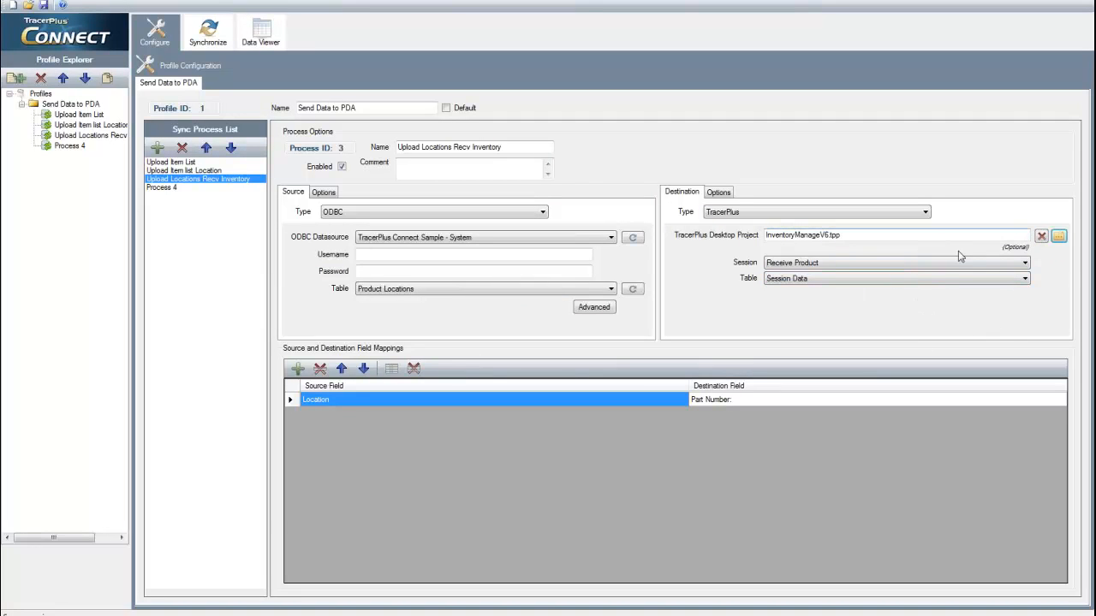
# Target the Receive Product session and its Receive To: (Drop Down) table in the Upload Locations Recv Inventory destination.
pyautogui.click(1025, 264)
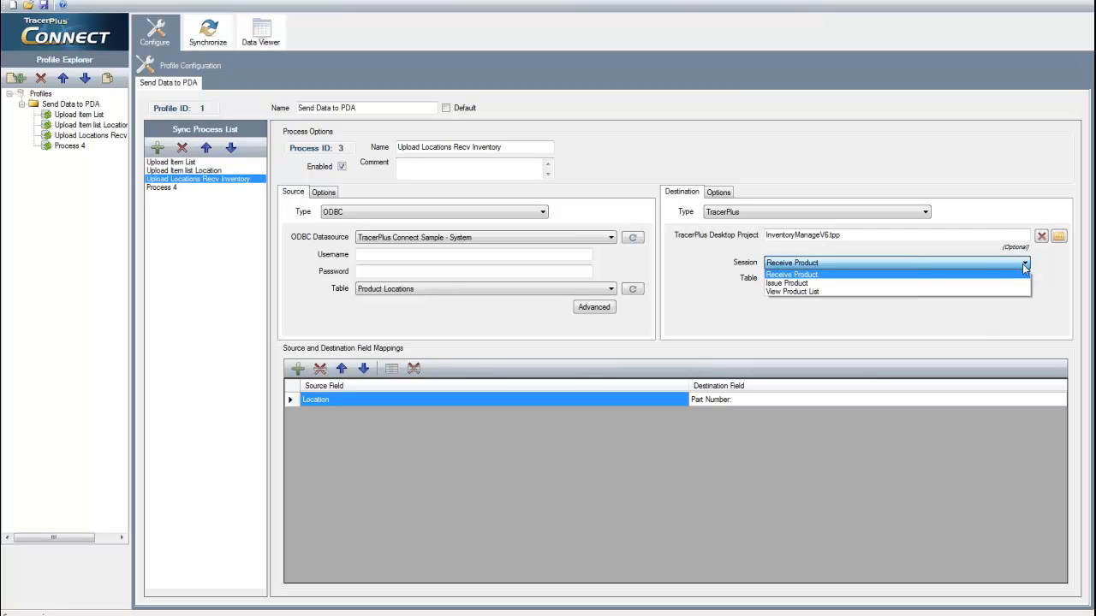
pyautogui.click(788, 275)
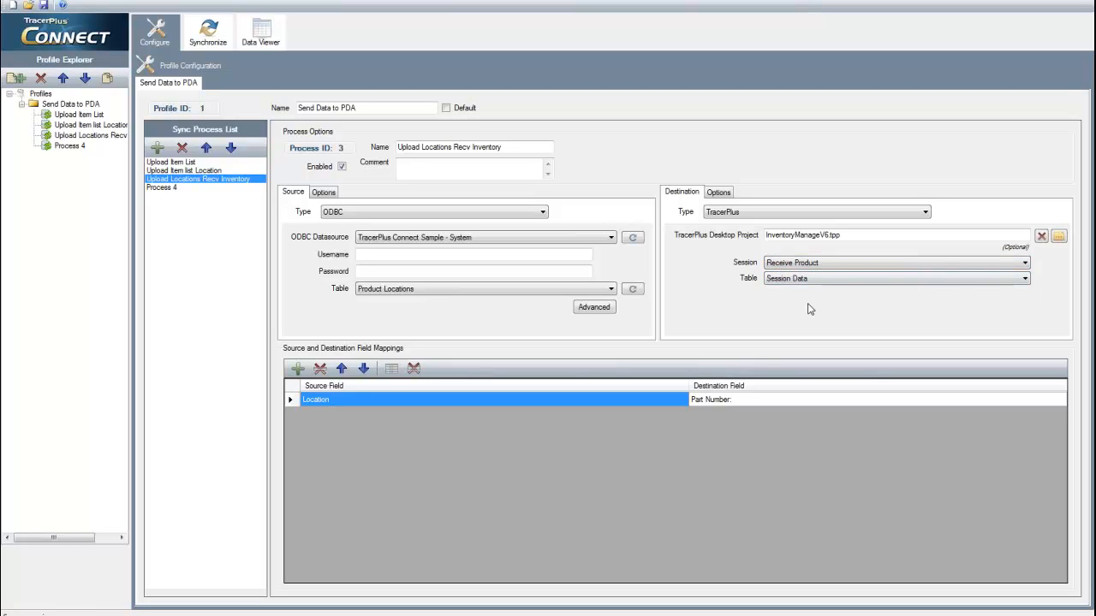
pyautogui.click(1027, 279)
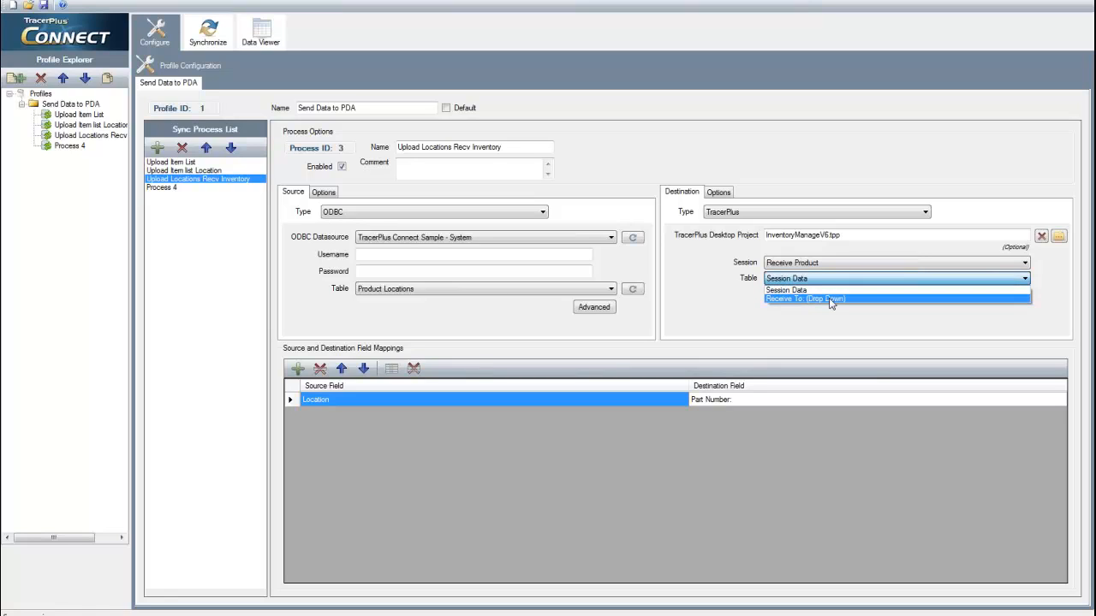
pyautogui.click(830, 299)
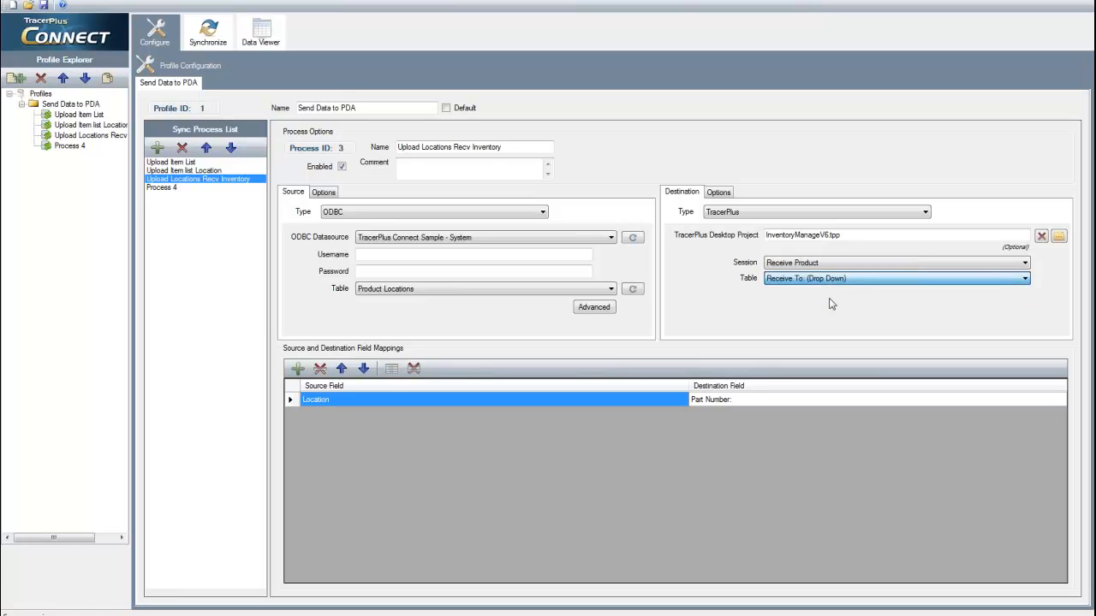
# Rename the fourth sync process as Upload locations to Issue.
pyautogui.click(162, 188)
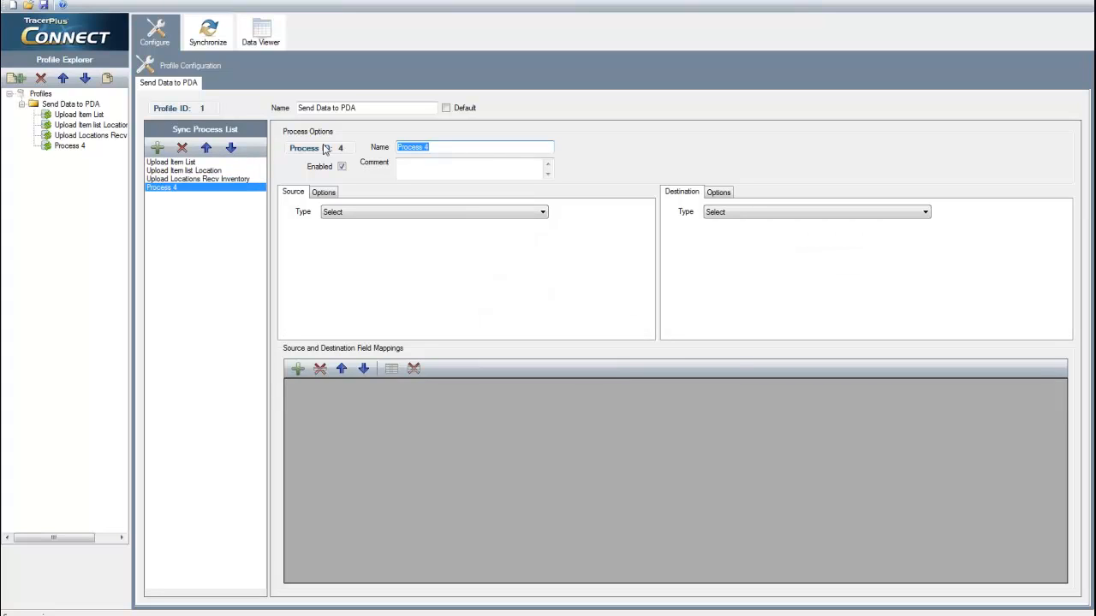
pyautogui.write('Upload locations')
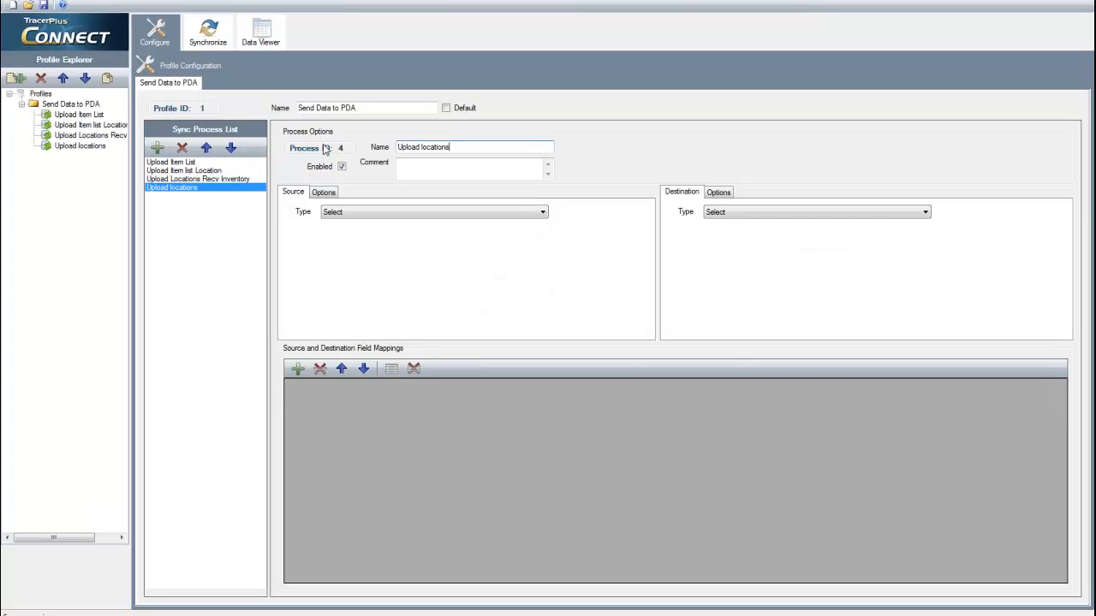
pyautogui.write(' to Issue')
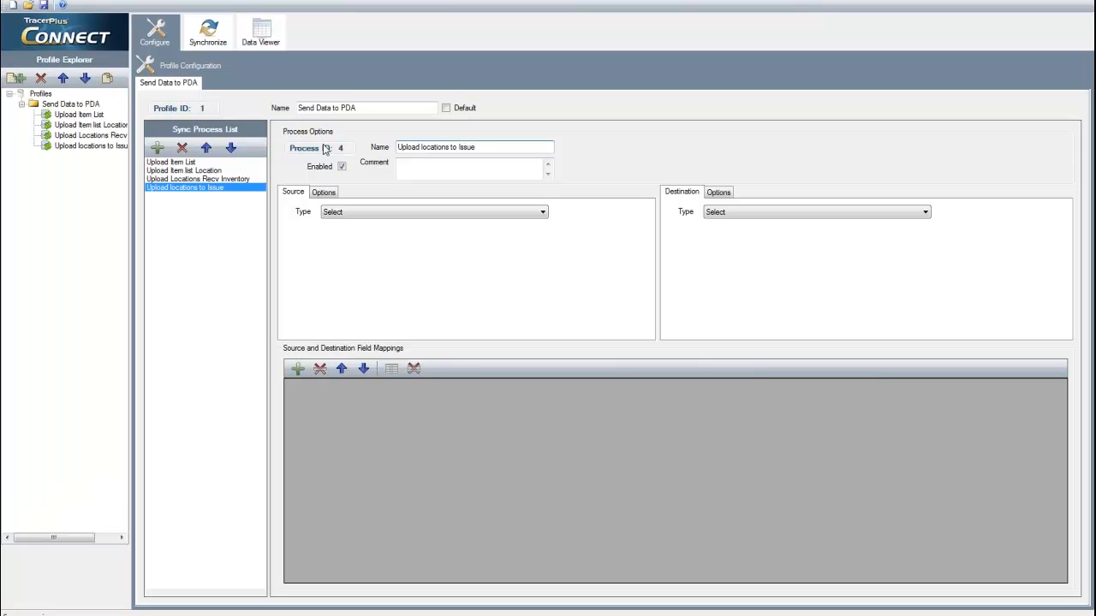
pyautogui.click(435, 169)
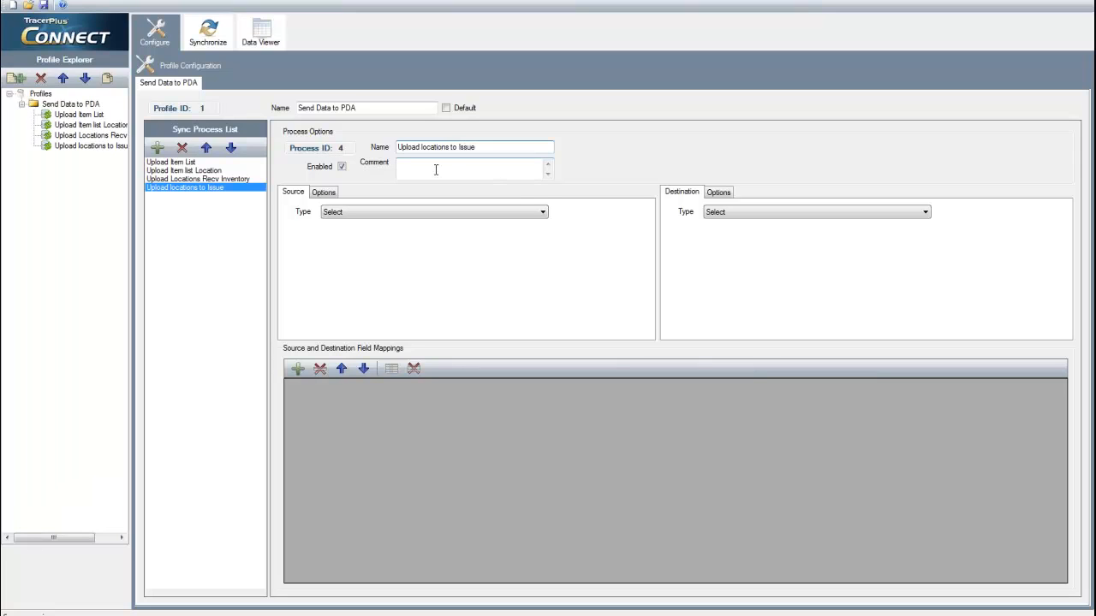
# Set the source of Upload locations to Issue to ODBC with the TracerPlus Connect Sample - System datasource and the Product Locations table.
pyautogui.click(542, 213)
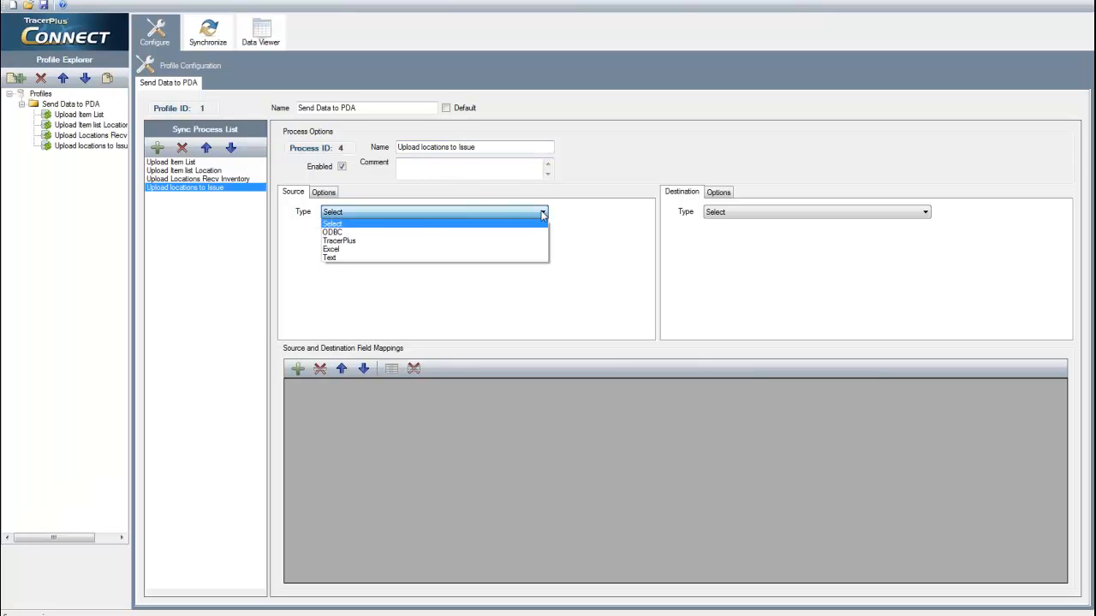
pyautogui.click(370, 237)
pyautogui.click(611, 237)
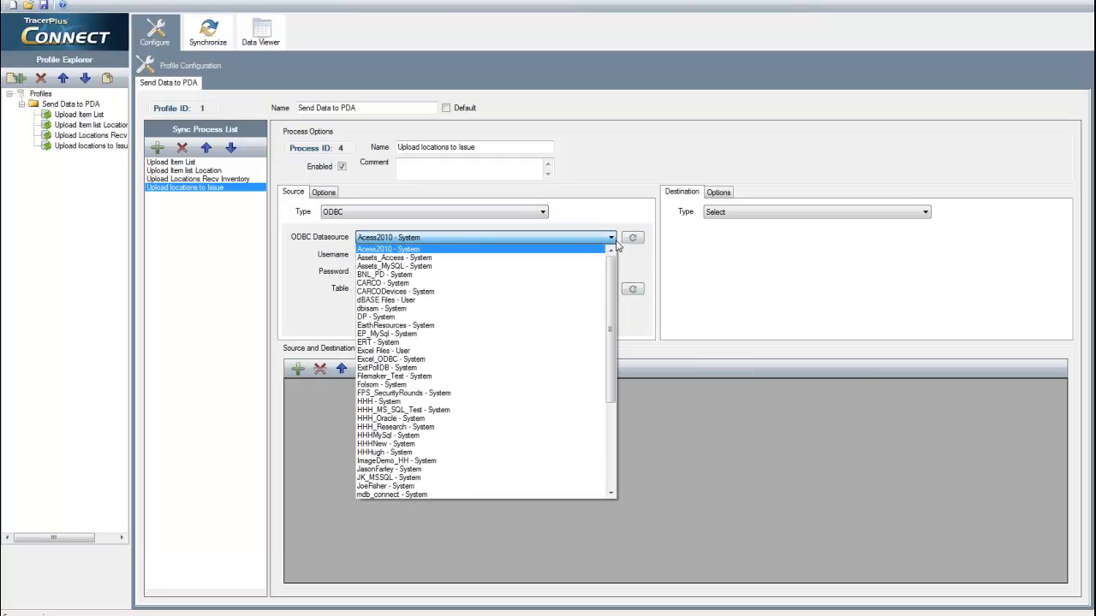
pyautogui.moveTo(610, 268); pyautogui.dragTo(618, 353)
pyautogui.click(413, 460)
pyautogui.click(609, 288)
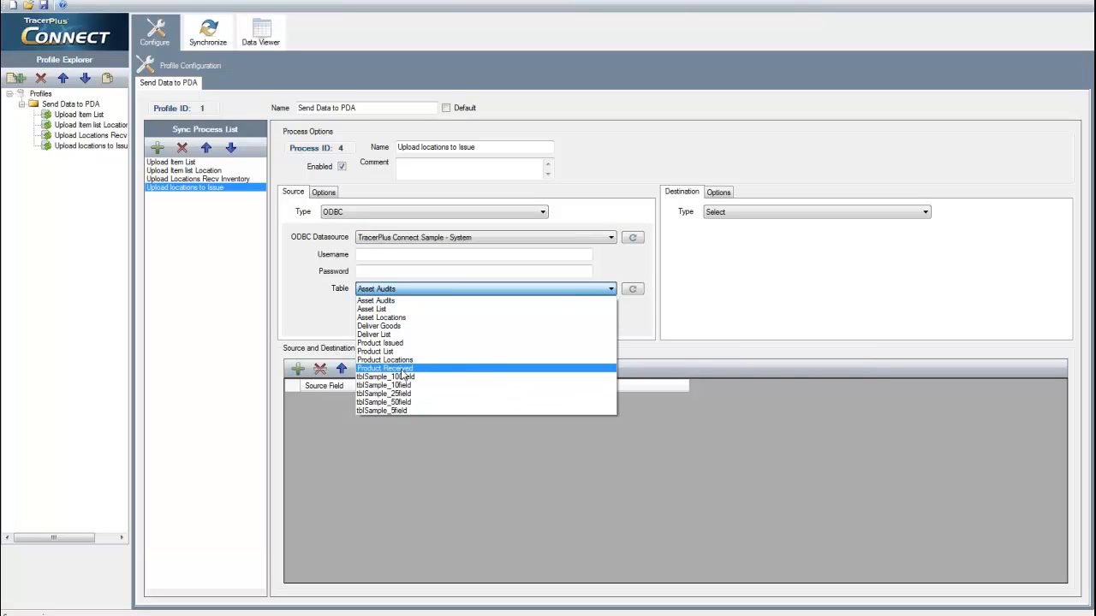
pyautogui.click(387, 360)
# Set the destination type of Upload locations to Issue to TracerPlus and load the InventoryManageV6.tpp project.
pyautogui.click(834, 213)
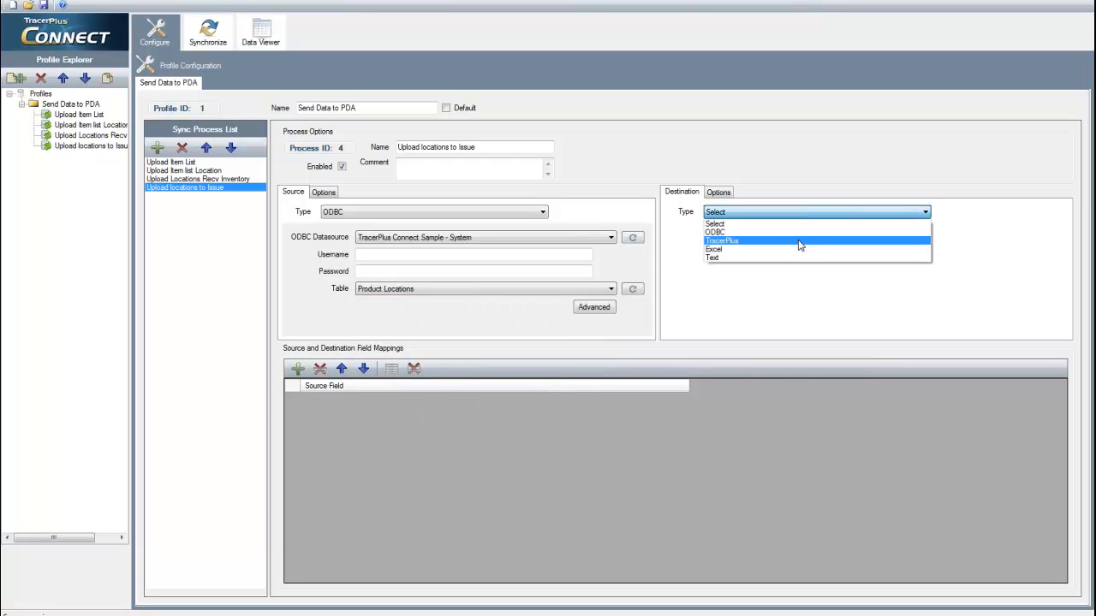
pyautogui.click(783, 244)
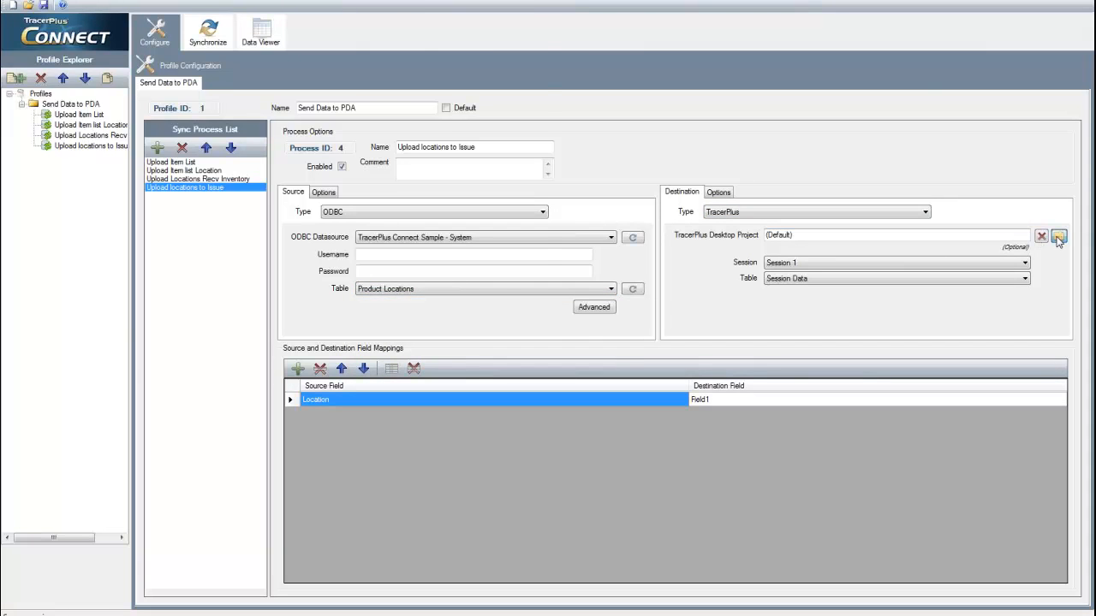
pyautogui.click(1059, 236)
pyautogui.doubleClick(202, 112)
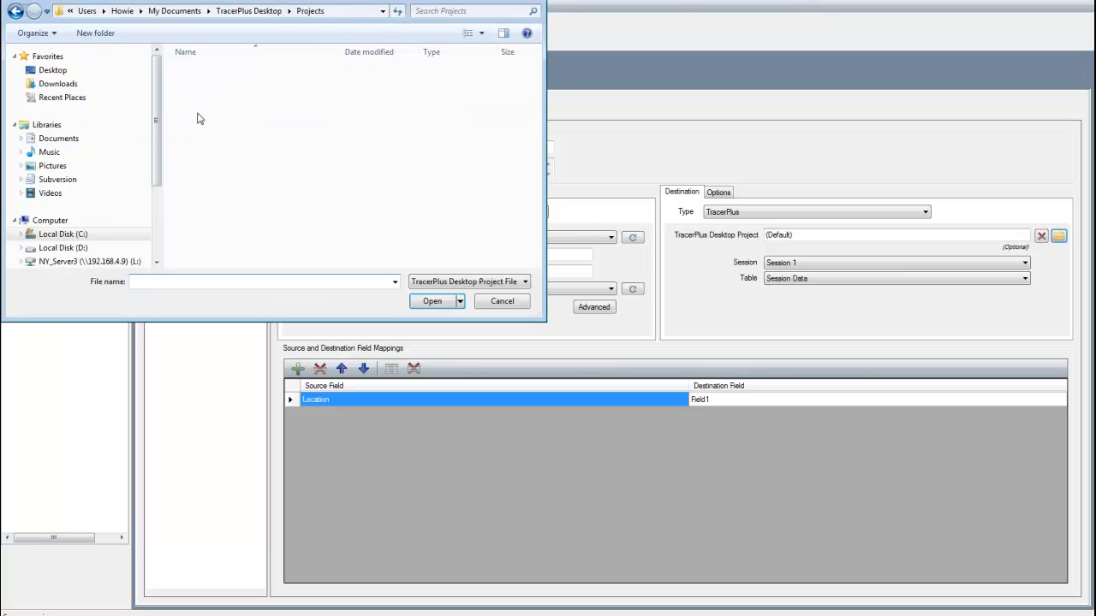
pyautogui.press('i')
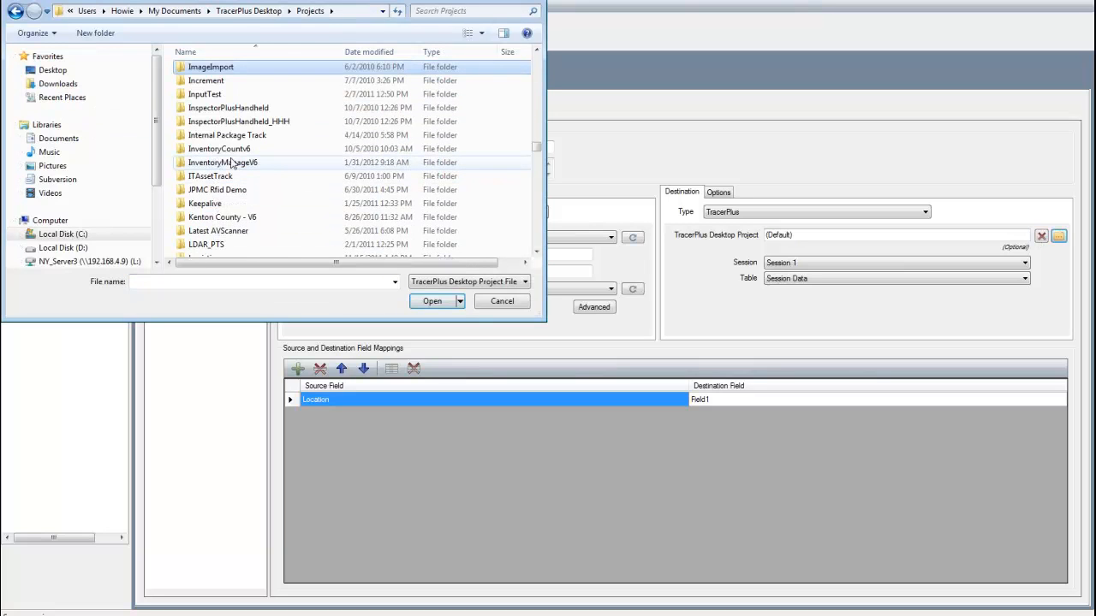
pyautogui.doubleClick(231, 167)
pyautogui.doubleClick(224, 68)
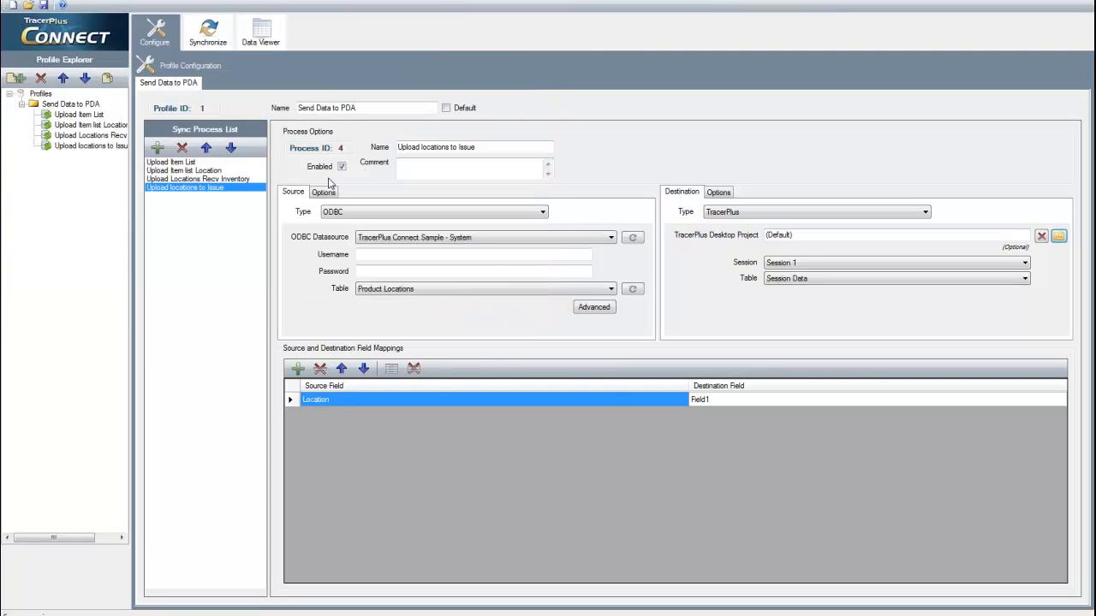
# Set the destination session of Upload locations to Issue to Issue Product.
pyautogui.click(1023, 279)
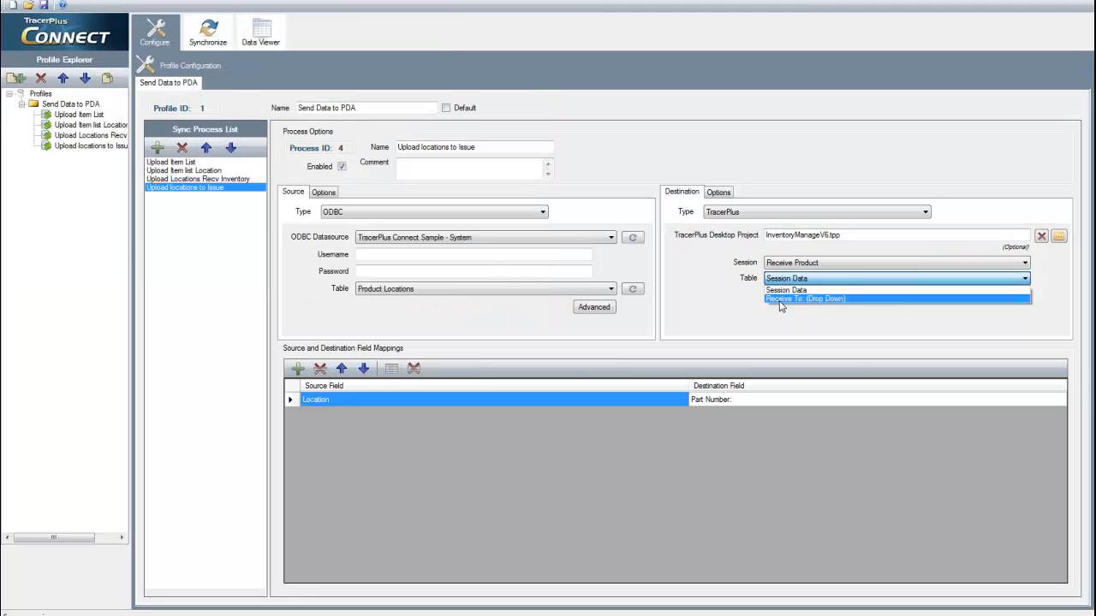
pyautogui.click(997, 289)
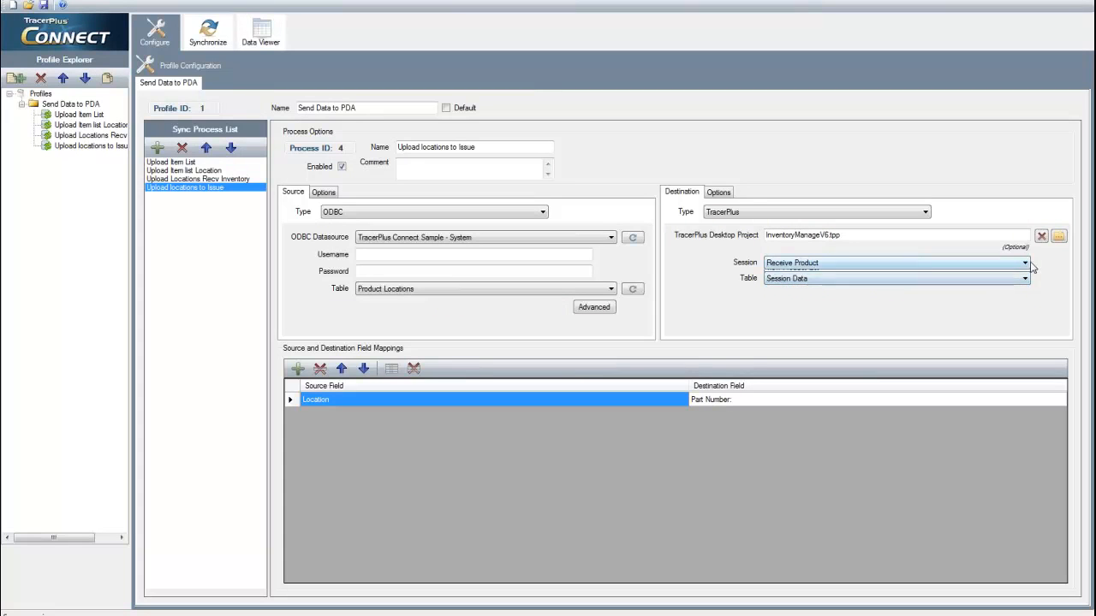
pyautogui.click(1011, 263)
pyautogui.click(788, 285)
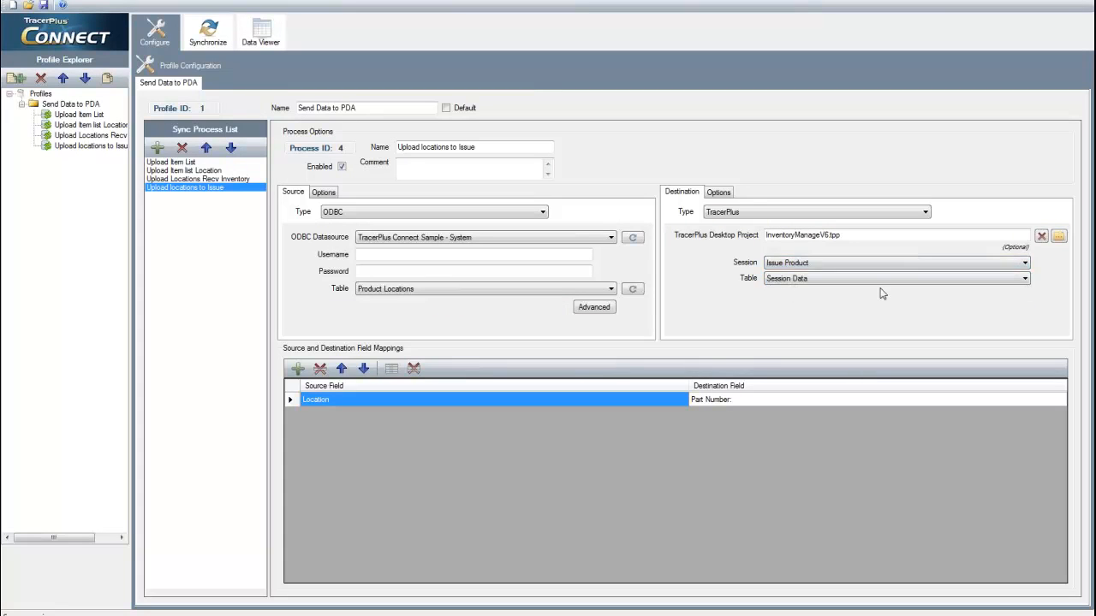
# Set the destination table of Upload locations to Issue to Issue From: (Drop Down).
pyautogui.click(882, 280)
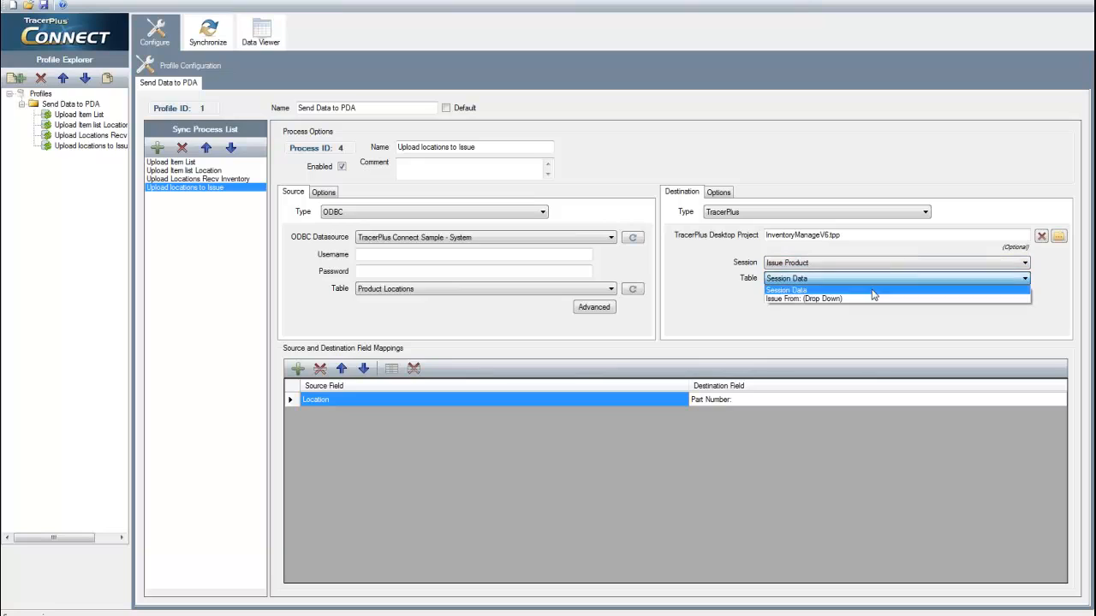
pyautogui.click(796, 300)
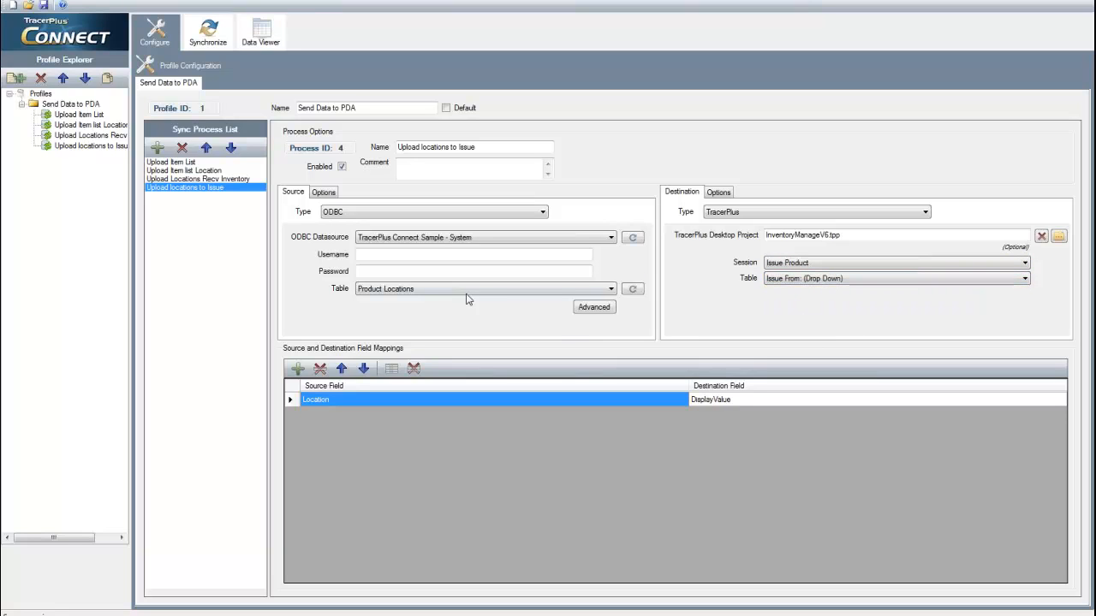
# Set the destination post type of the Upload Item list Location process to Overwrite.
pyautogui.click(187, 171)
pyautogui.click(717, 193)
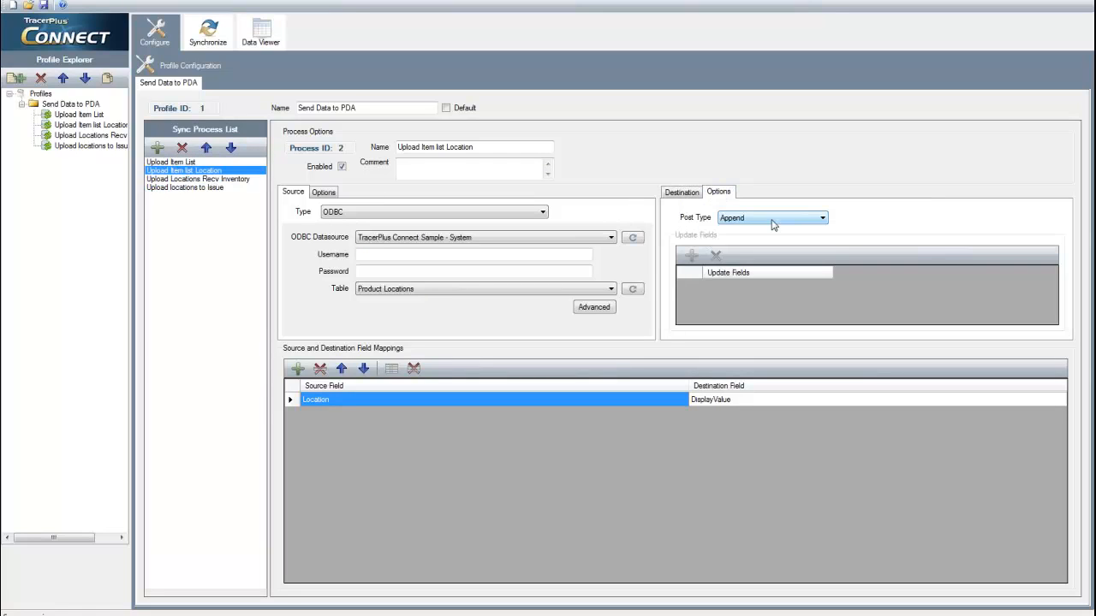
pyautogui.click(762, 217)
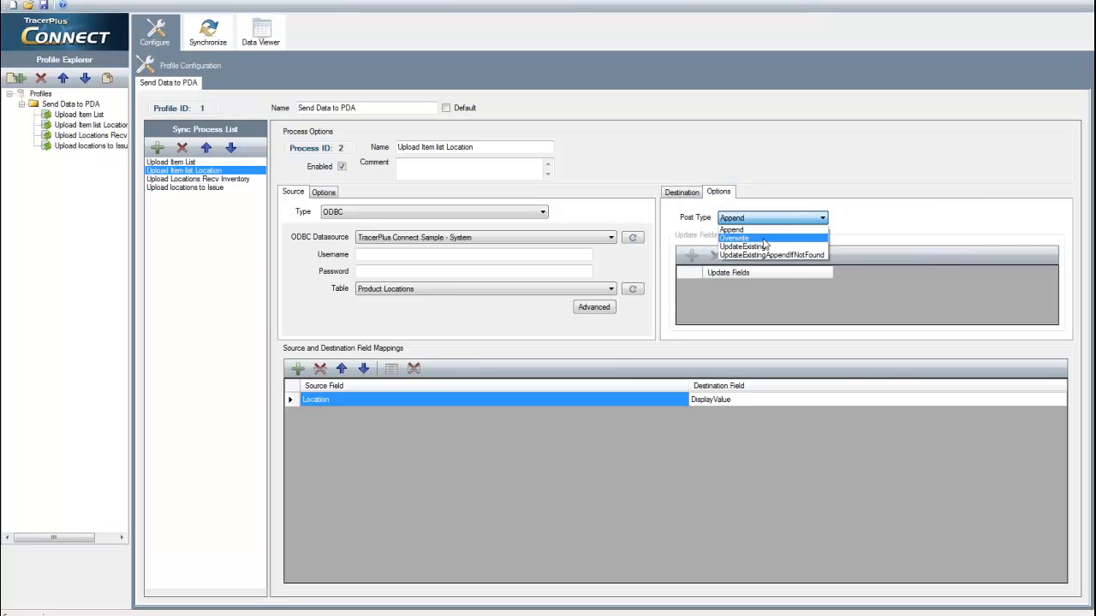
pyautogui.click(762, 239)
# Set the destination post type of the Upload Locations Recv Inventory process to Overwrite.
pyautogui.click(197, 179)
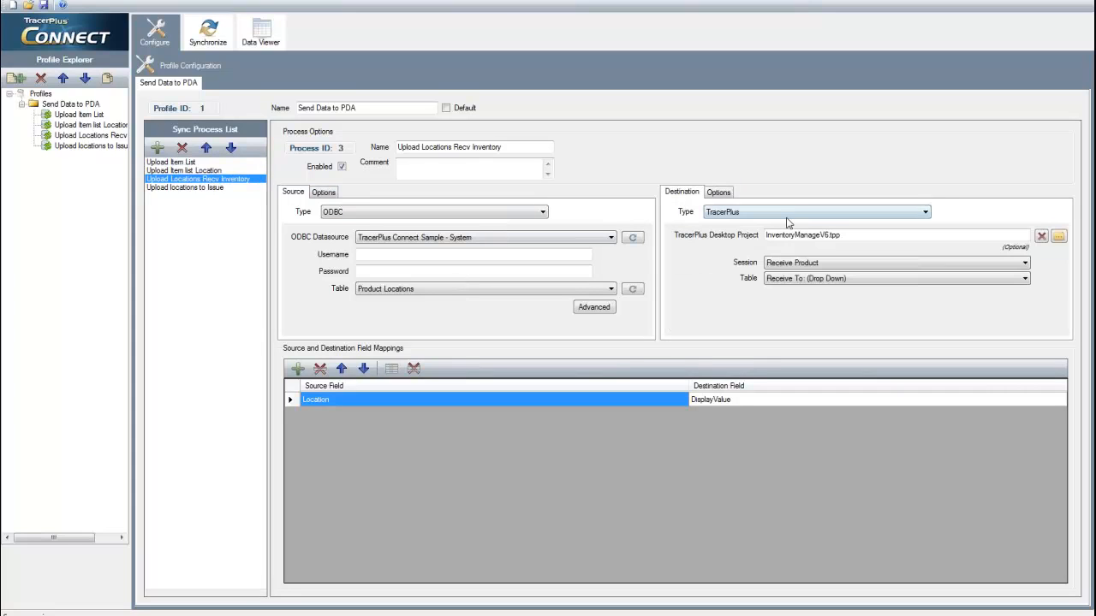
pyautogui.click(718, 192)
pyautogui.click(771, 218)
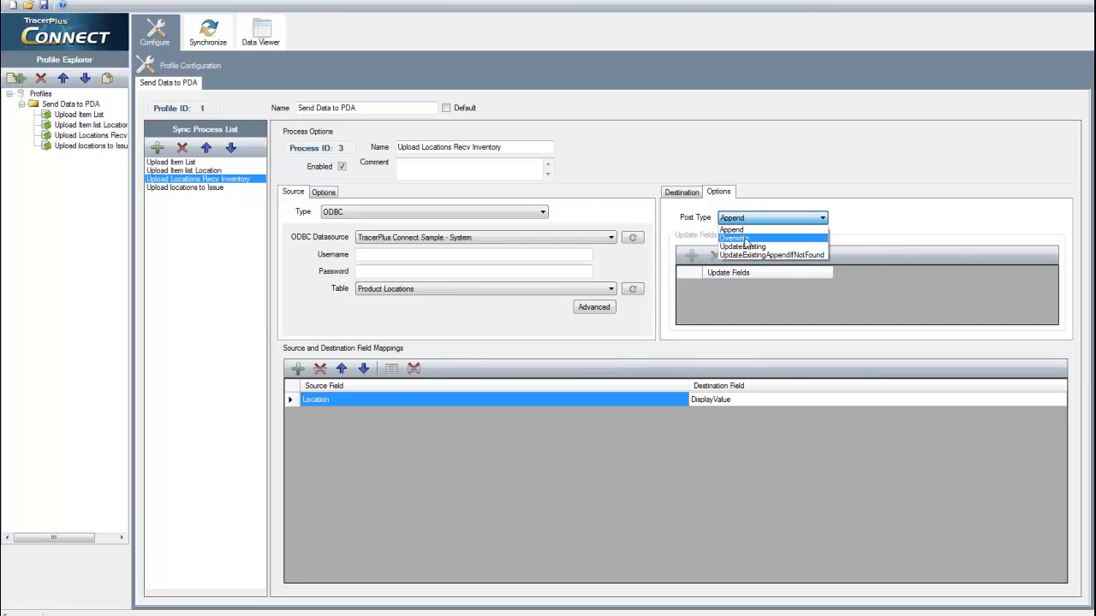
pyautogui.click(744, 239)
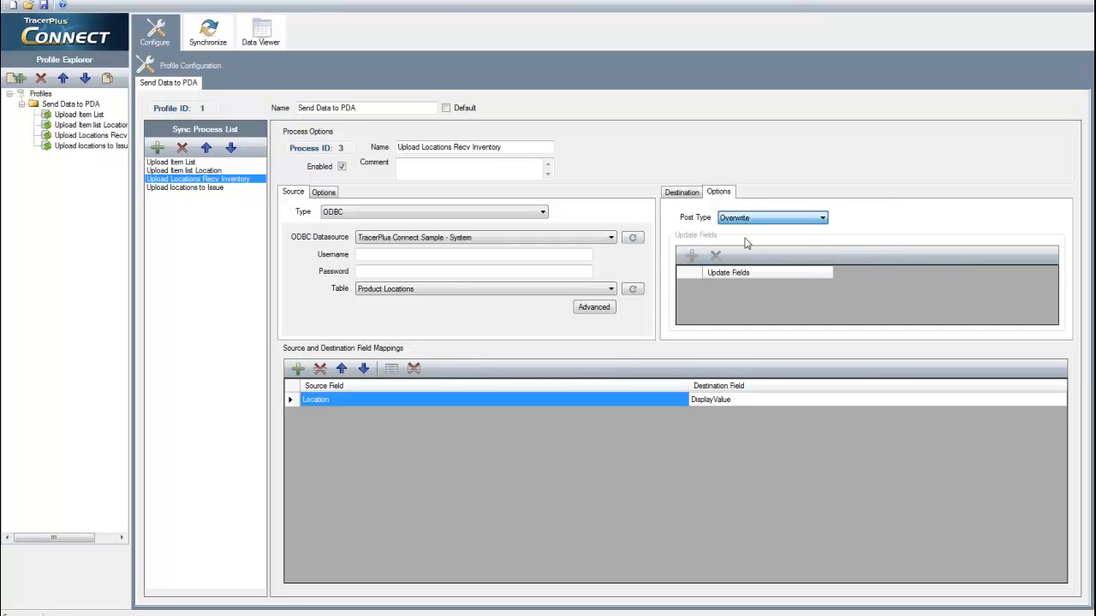
# Set the destination post type of the Upload locations to Issue process to Overwrite.
pyautogui.click(192, 188)
pyautogui.click(718, 192)
pyautogui.click(770, 218)
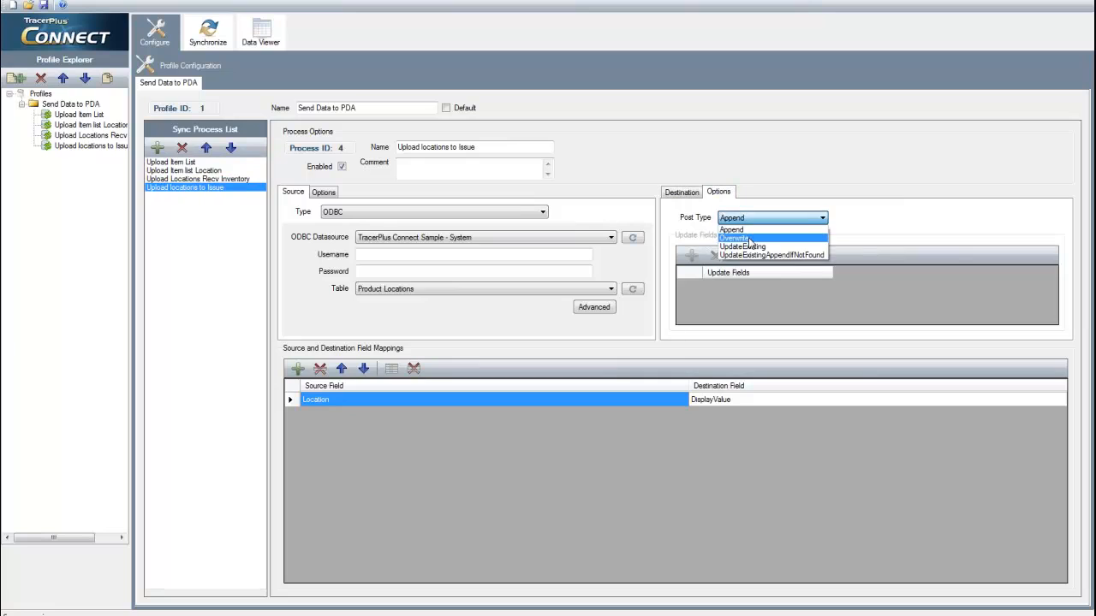
pyautogui.click(744, 240)
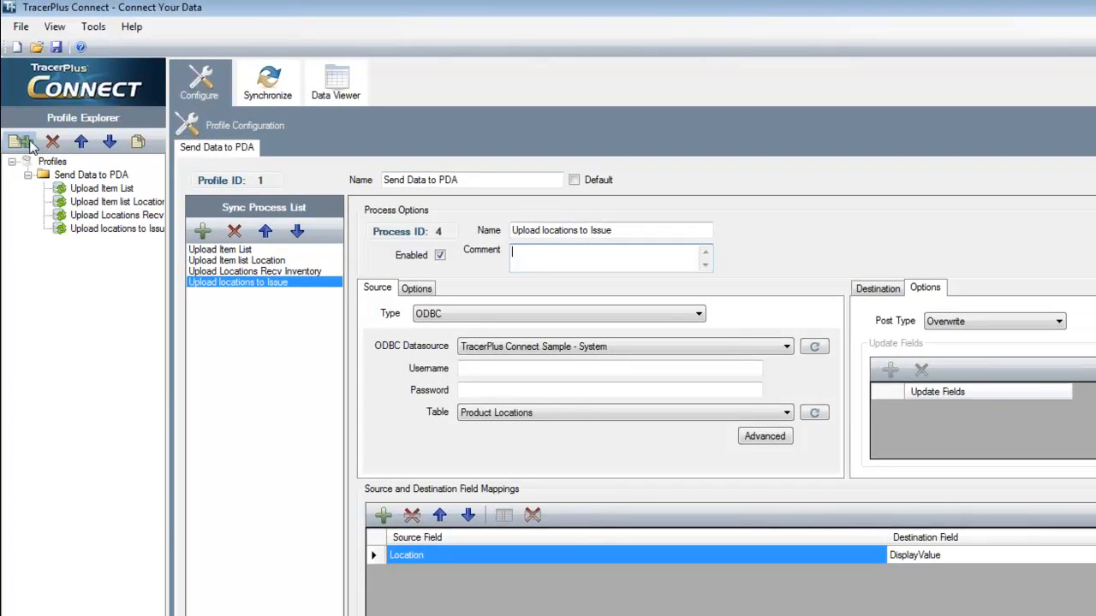
# Add a second profile and name it Donwload Info.
pyautogui.click(26, 143)
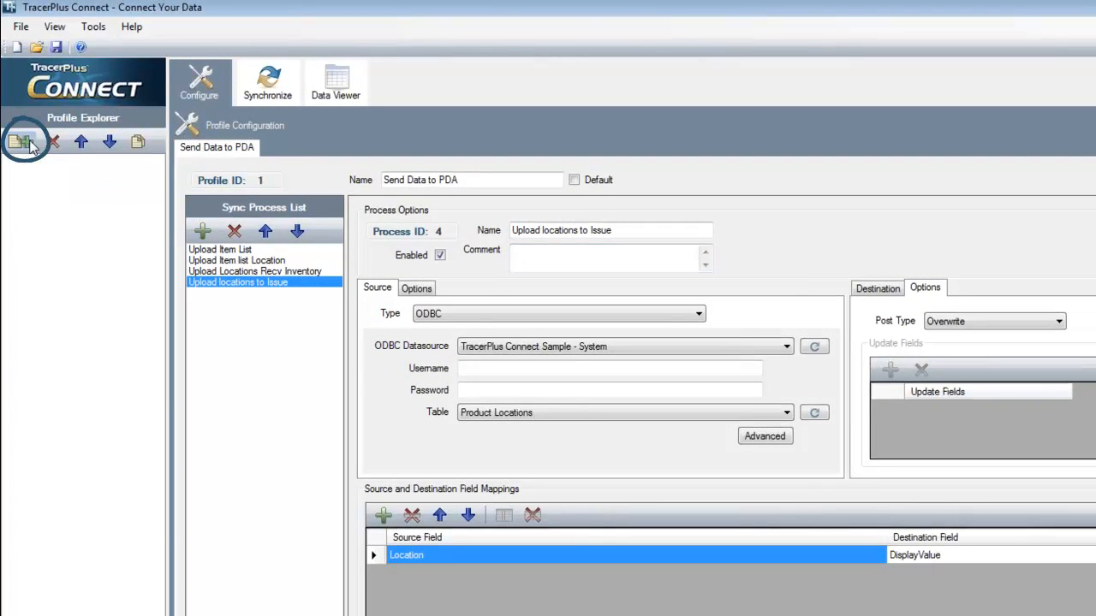
pyautogui.click(73, 241)
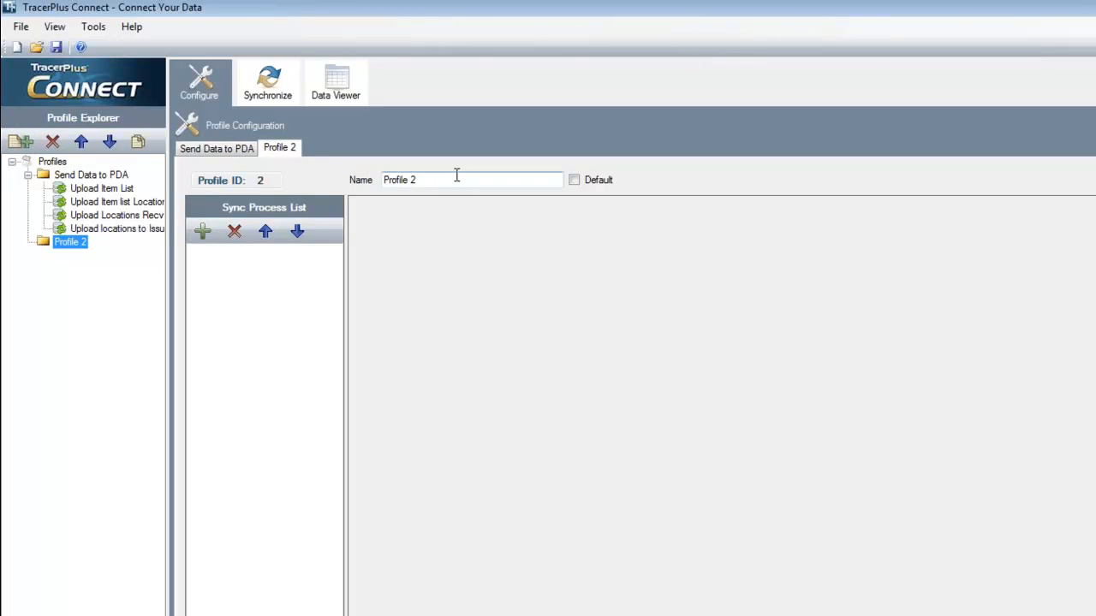
pyautogui.moveTo(455, 177); pyautogui.dragTo(174, 179)
pyautogui.write('Donwload')
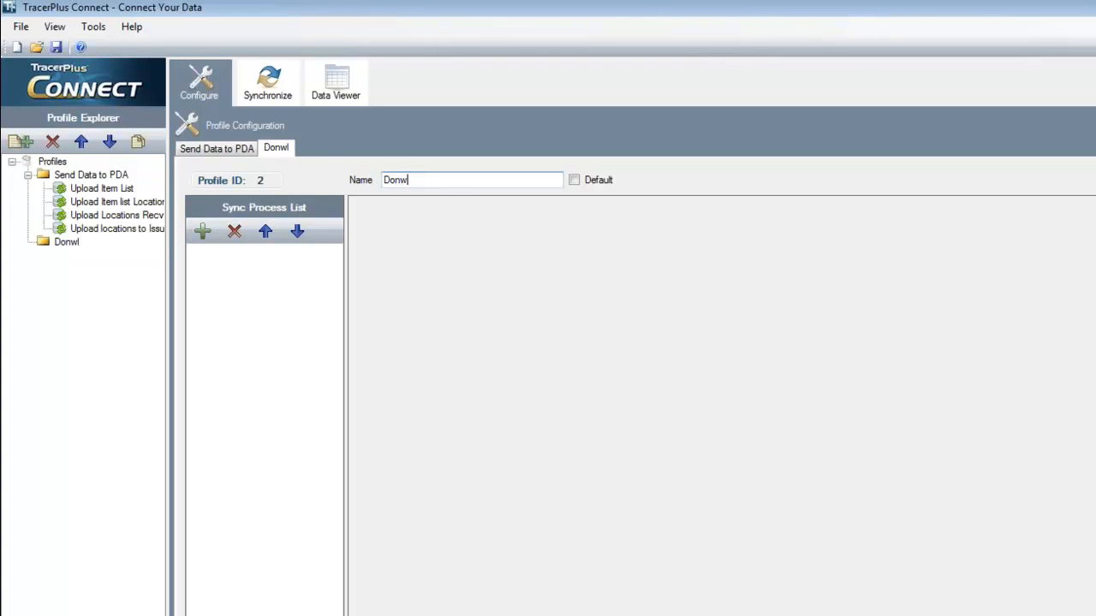
pyautogui.write(' Info')
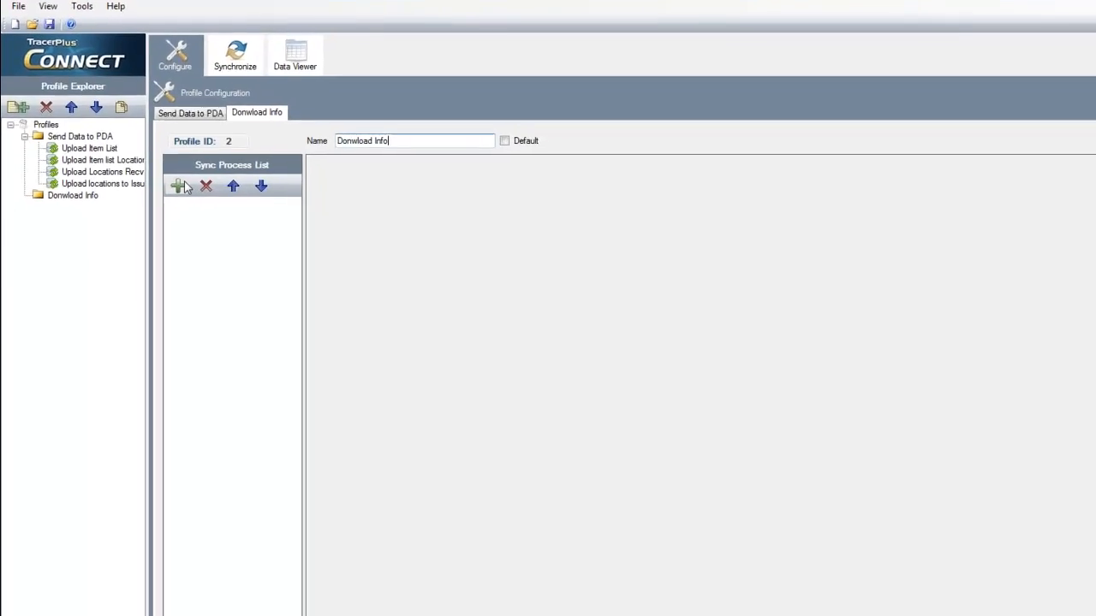
# Add a sync process to the Donwload Info profile and set its source type to TracerPlus.
pyautogui.click(179, 187)
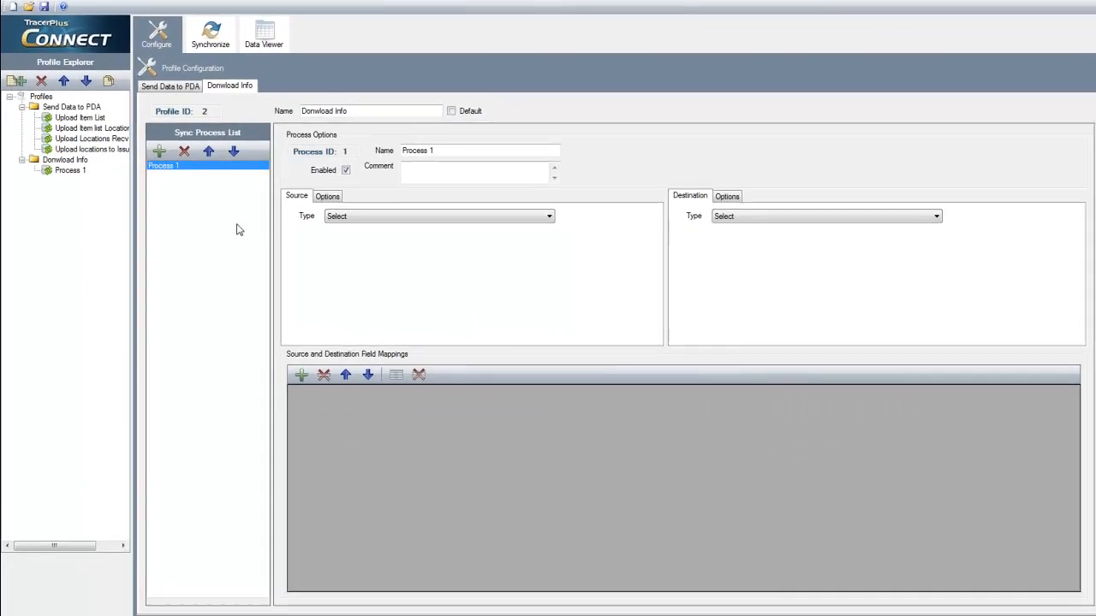
pyautogui.click(444, 212)
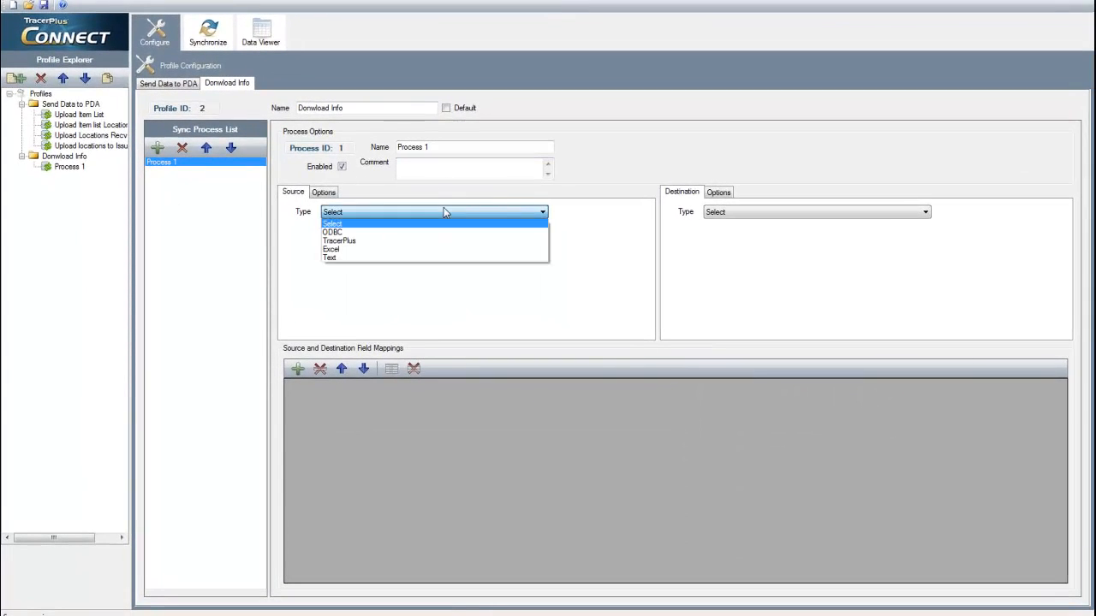
pyautogui.click(393, 243)
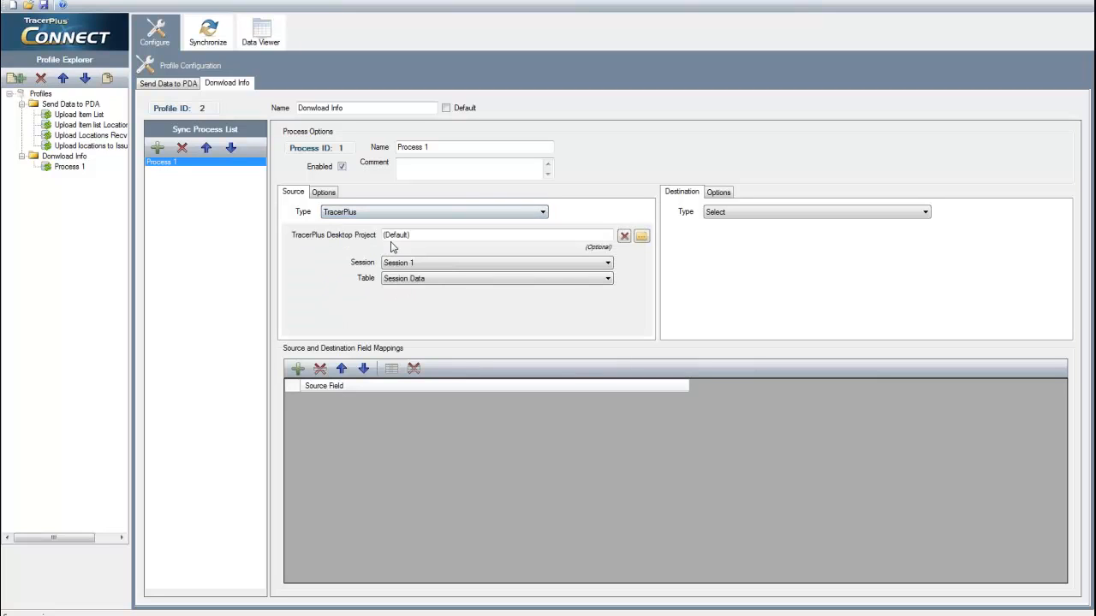
# Load InventoryManageV6.tpp from the Projects folder as the source project of Process 1, using the Receive Product session.
pyautogui.click(641, 237)
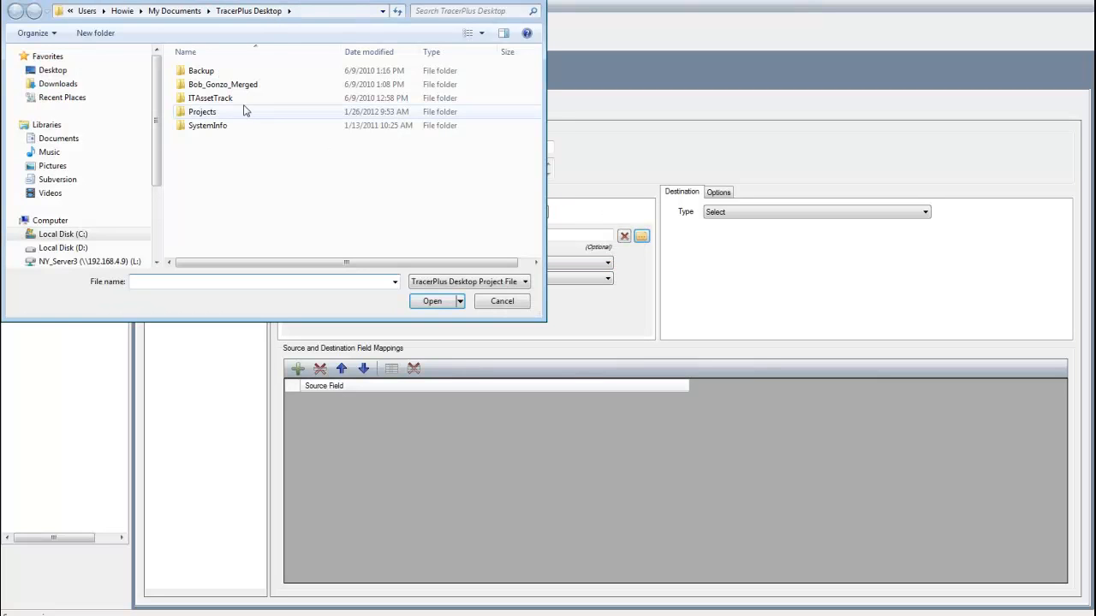
pyautogui.doubleClick(213, 113)
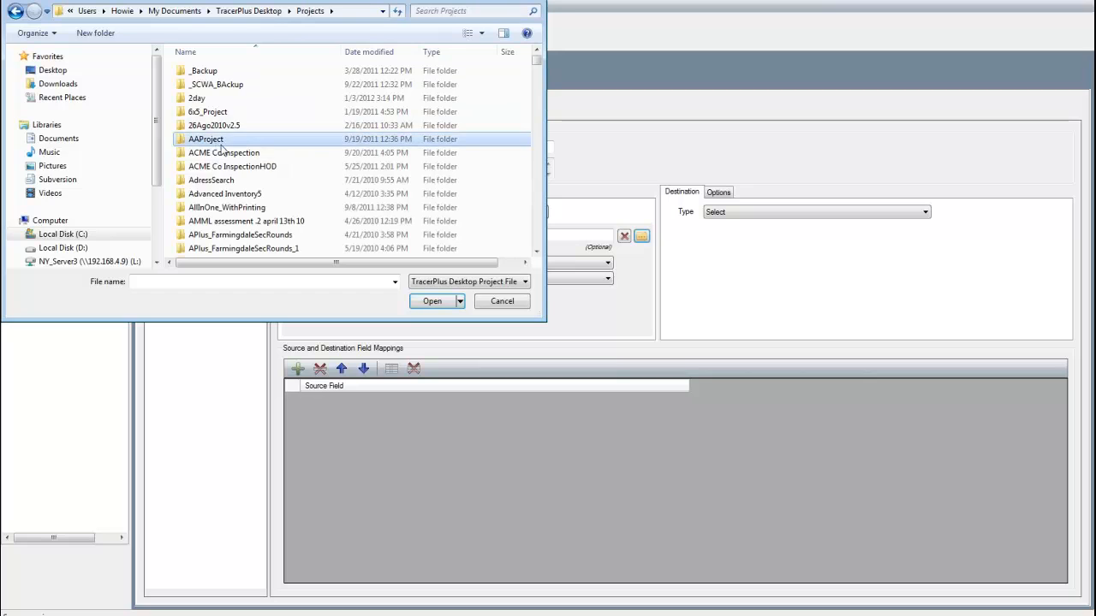
pyautogui.press('i')
pyautogui.doubleClick(224, 161)
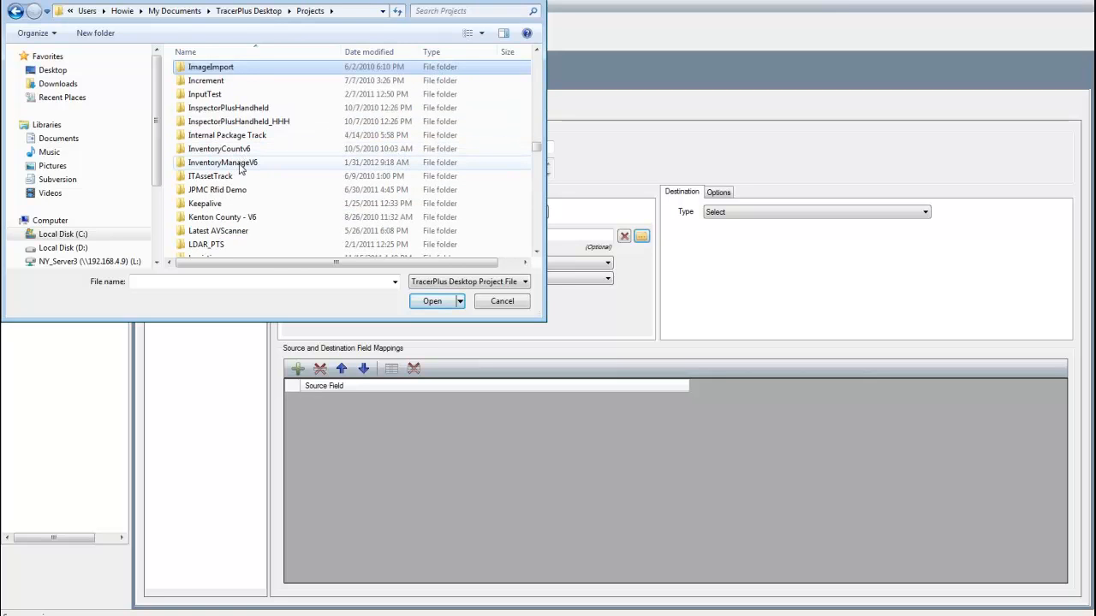
pyautogui.doubleClick(223, 94)
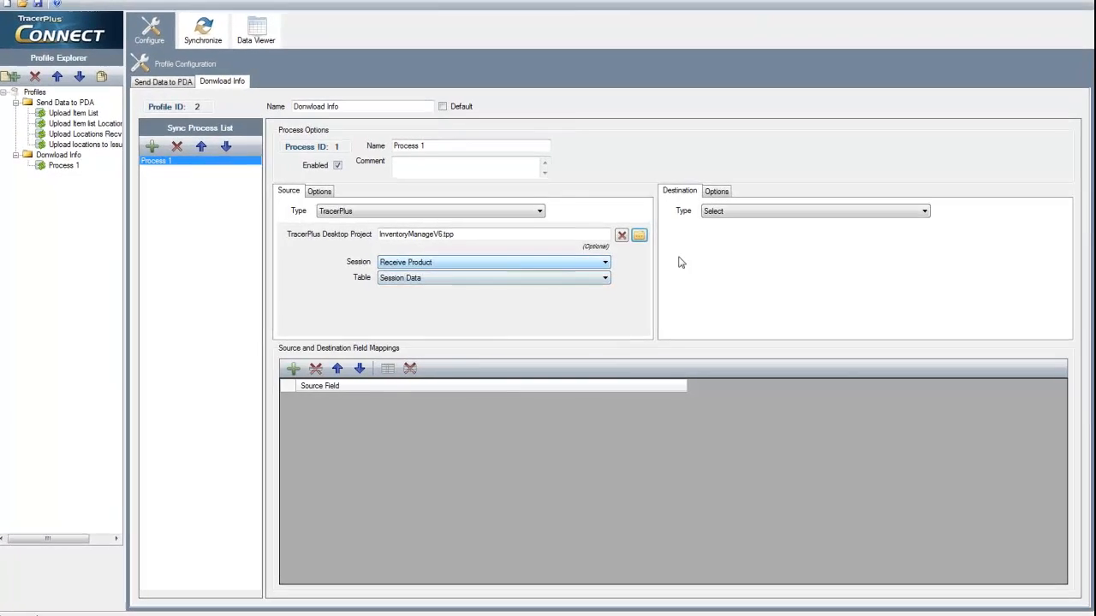
# Set the destination of Process 1 to ODBC with the TracerPlus Connect Sample - System datasource and the Product Received table.
pyautogui.click(766, 196)
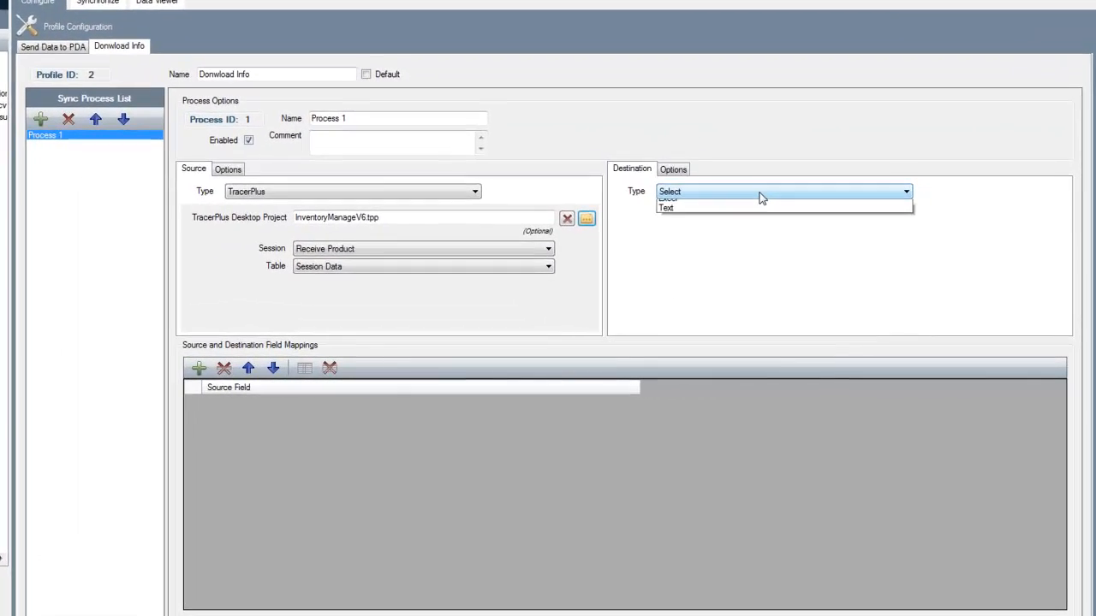
pyautogui.click(739, 219)
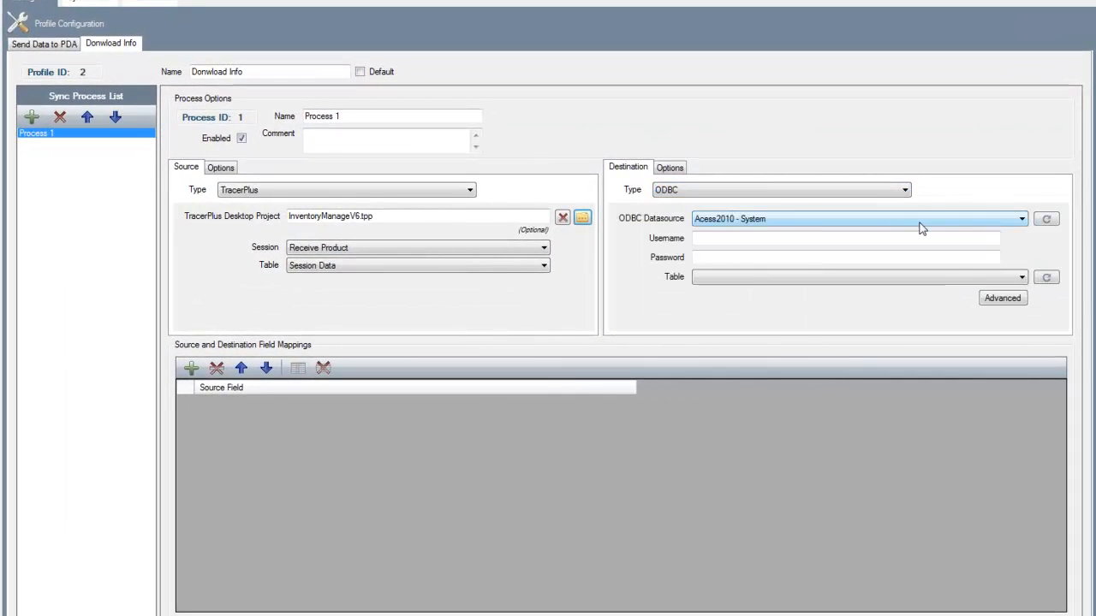
pyautogui.click(921, 225)
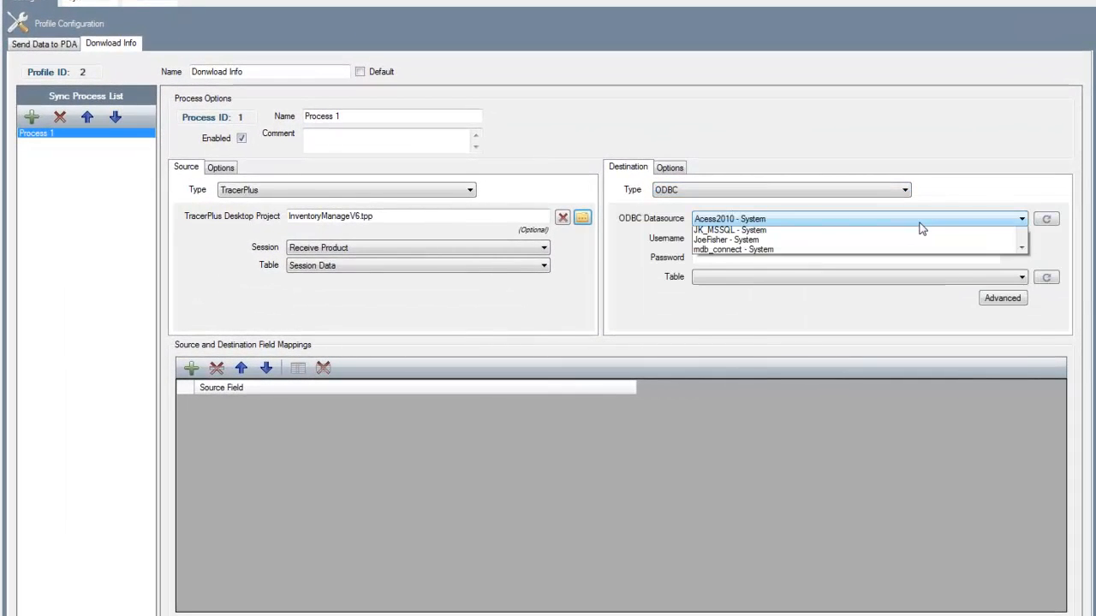
pyautogui.moveTo(1024, 322); pyautogui.dragTo(1025, 433)
pyautogui.click(879, 435)
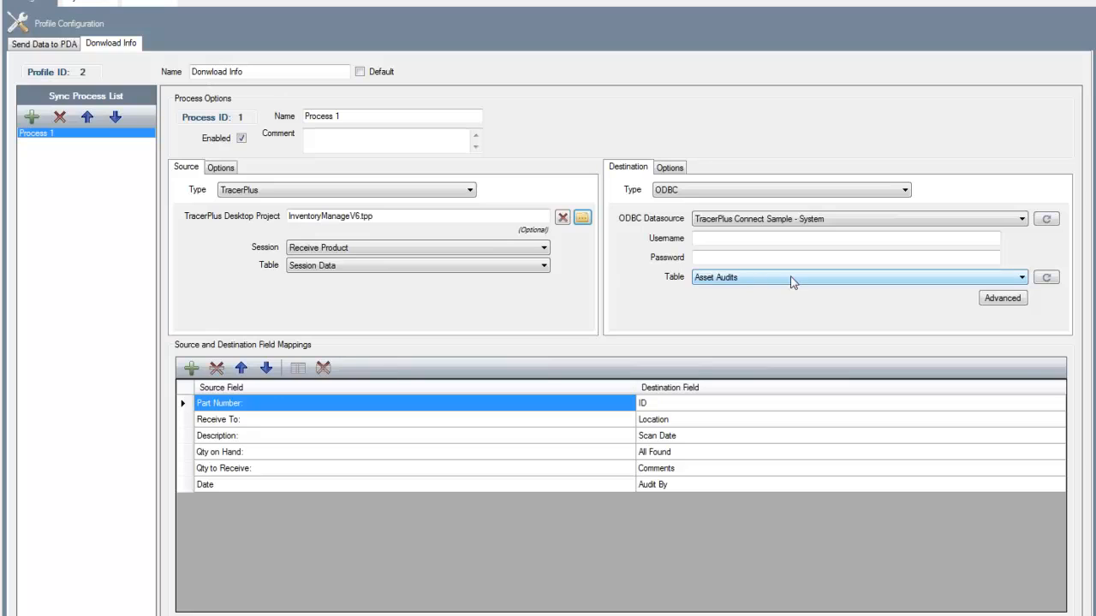
pyautogui.click(859, 279)
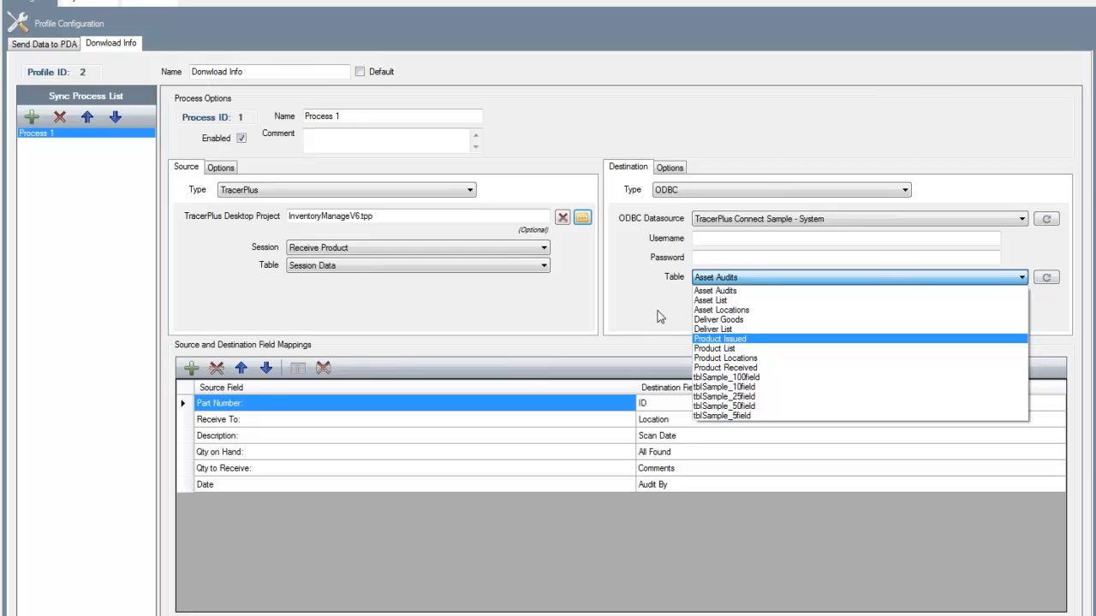
pyautogui.click(727, 369)
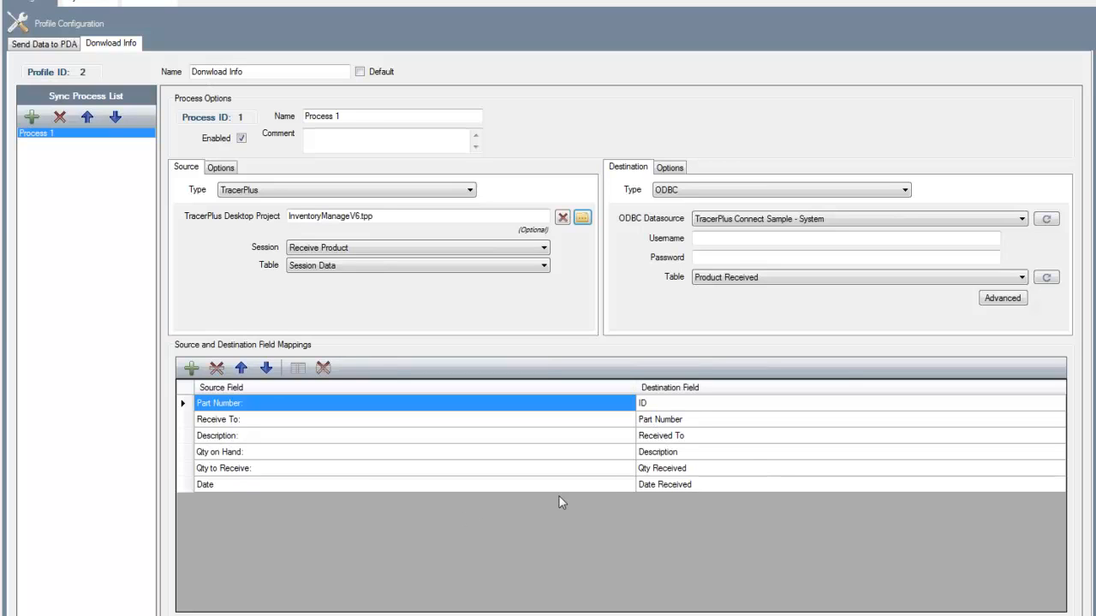
# Remove the ID destination field and the Qty on Hand source field from the field mappings of Process 1.
pyautogui.click(659, 406)
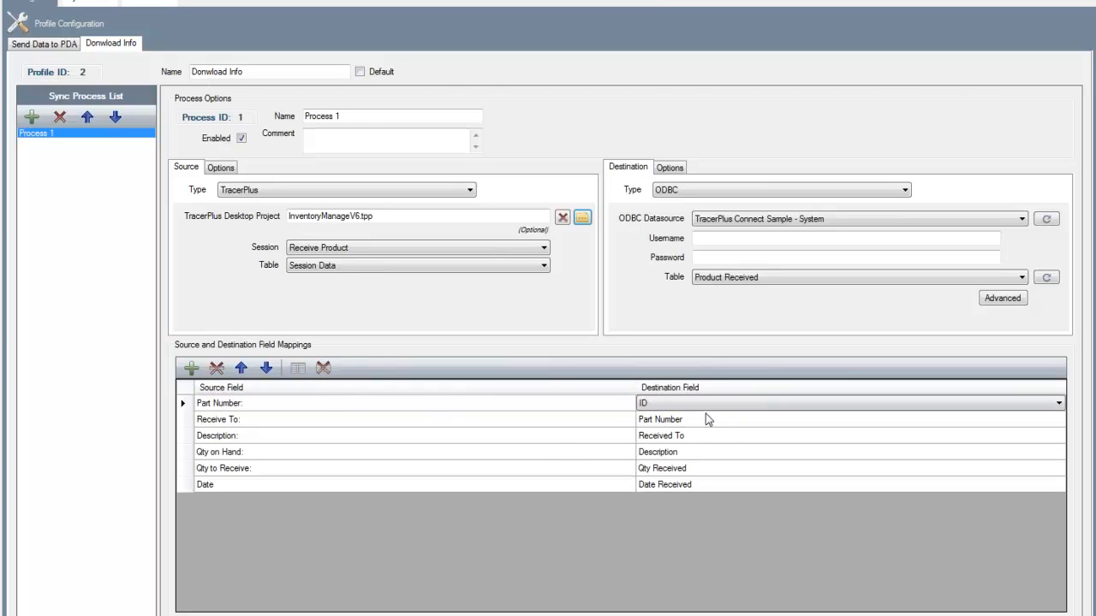
pyautogui.click(217, 369)
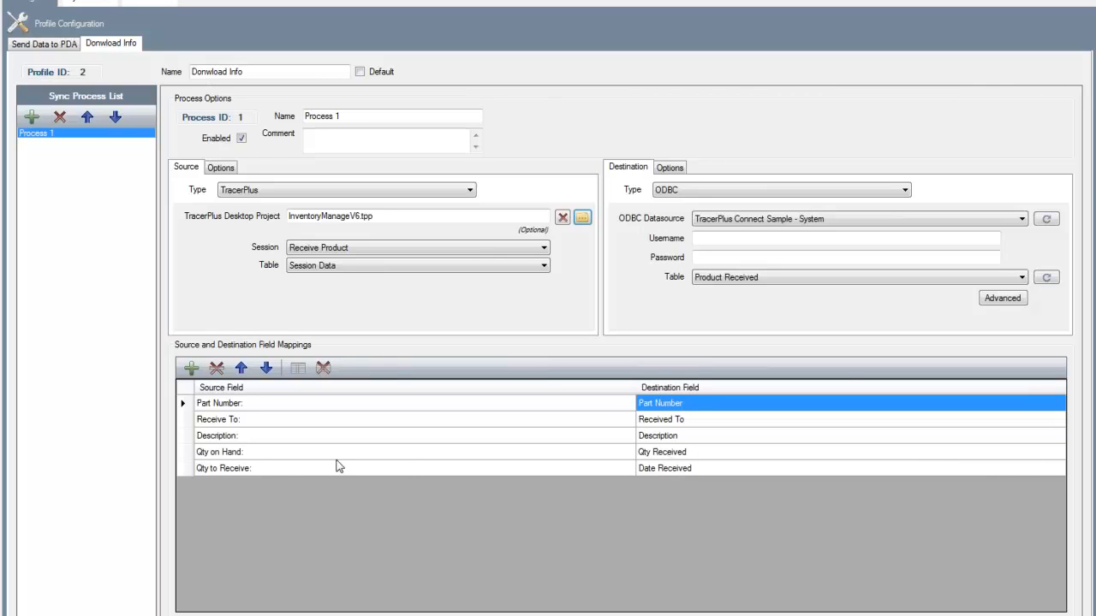
pyautogui.click(236, 455)
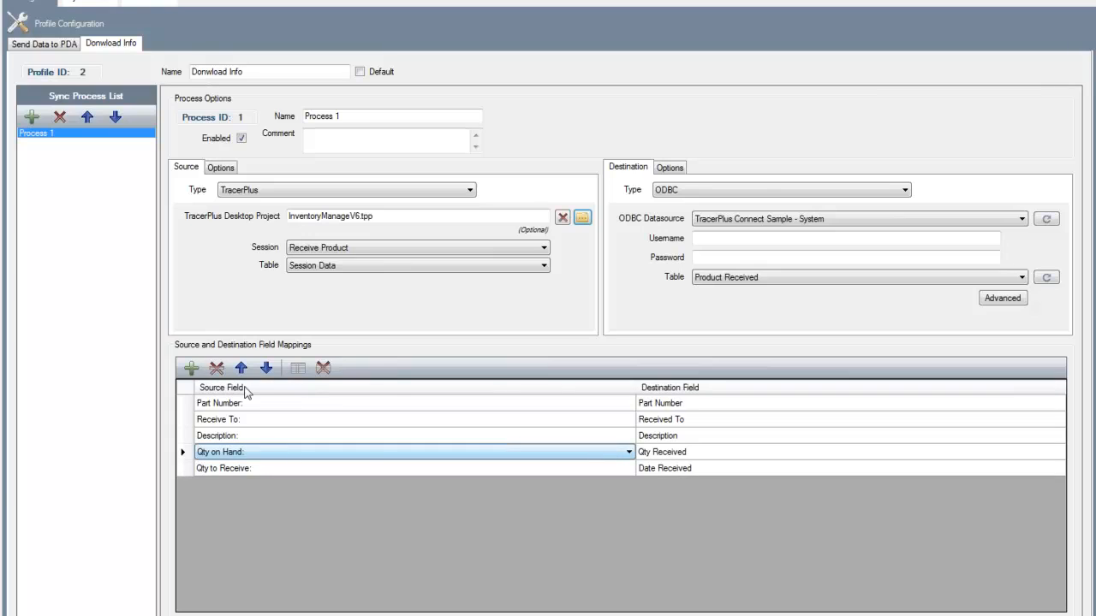
pyautogui.click(217, 368)
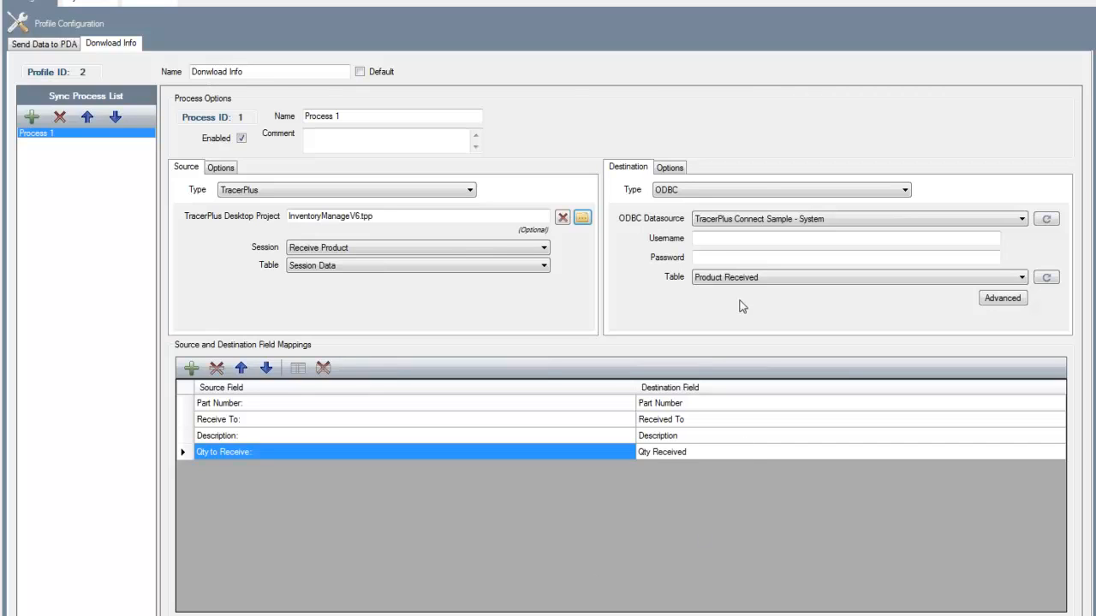
# Choose Append as the destination post type of Process 1 and return to its destination settings.
pyautogui.click(672, 167)
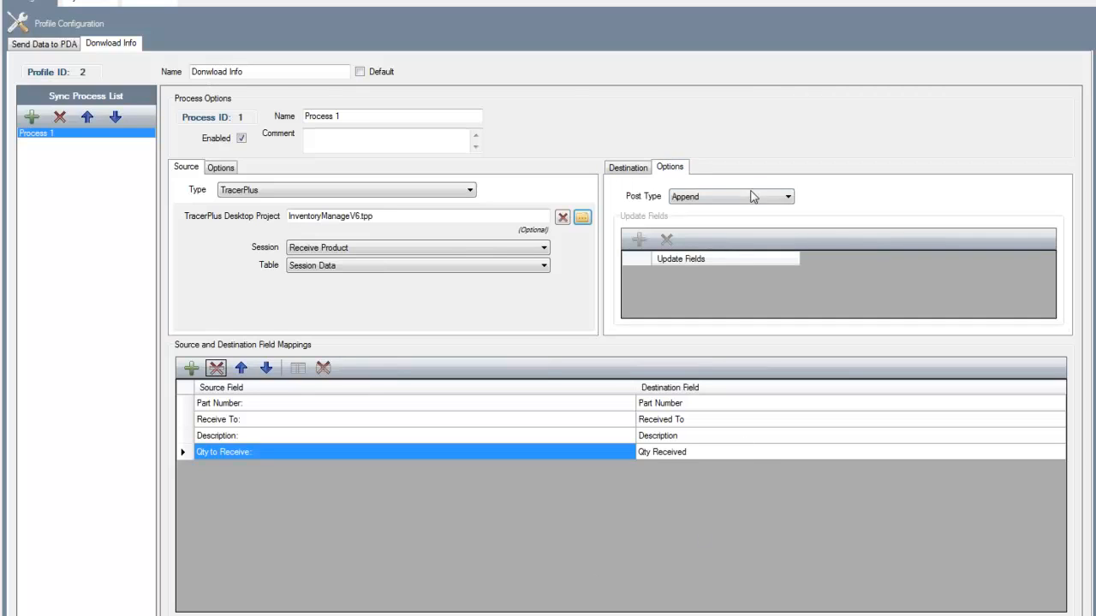
pyautogui.click(787, 197)
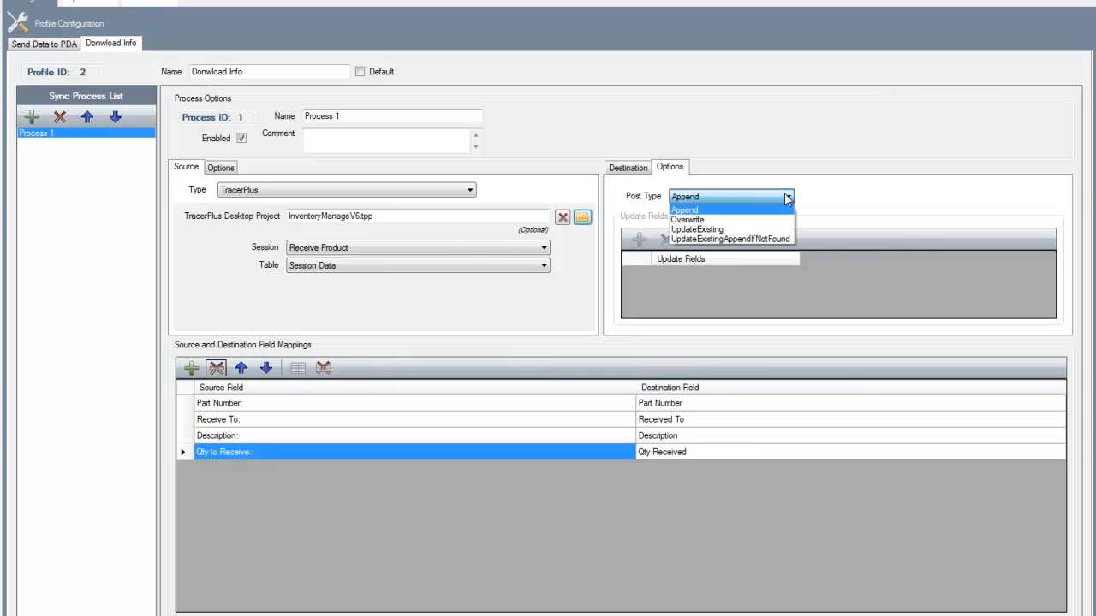
pyautogui.click(710, 209)
pyautogui.click(634, 168)
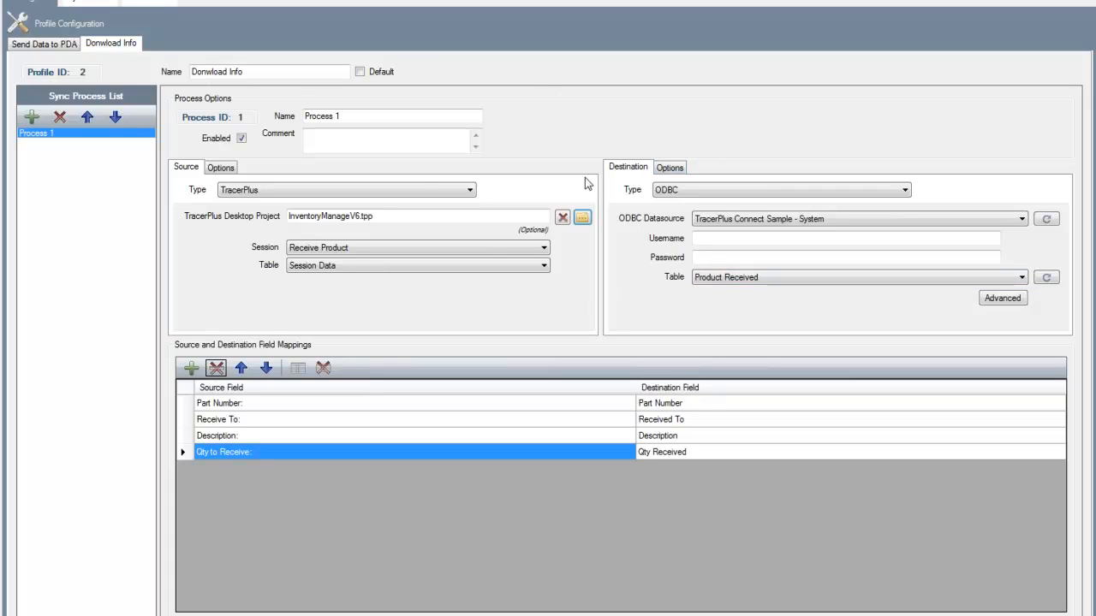
# Turn on Delete After Transfer for the source of Process 1 and rename the process as Download Recv.
pyautogui.click(220, 175)
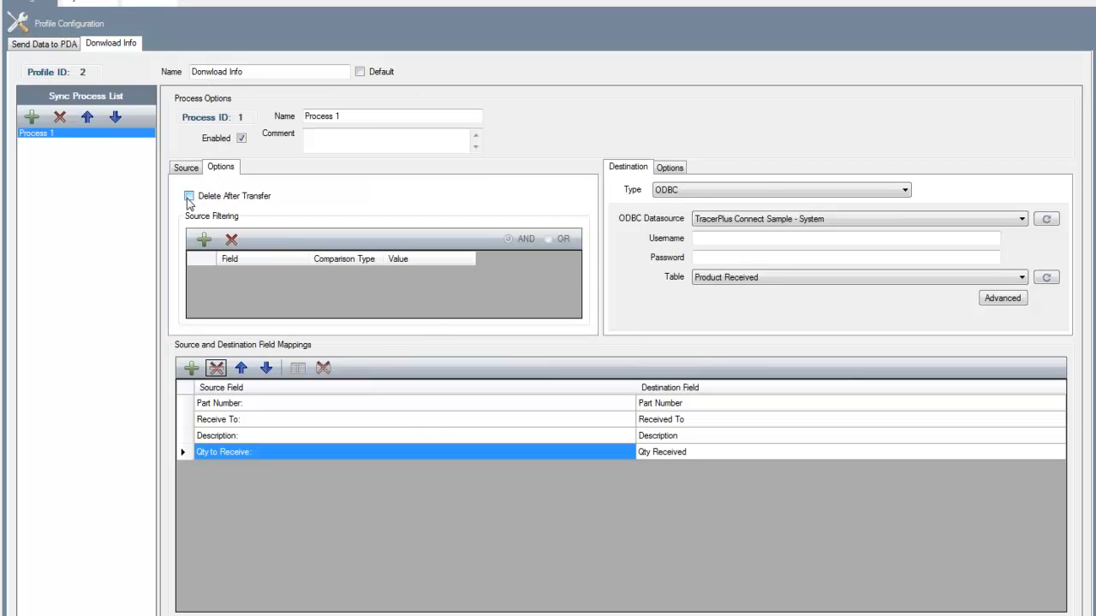
pyautogui.click(188, 197)
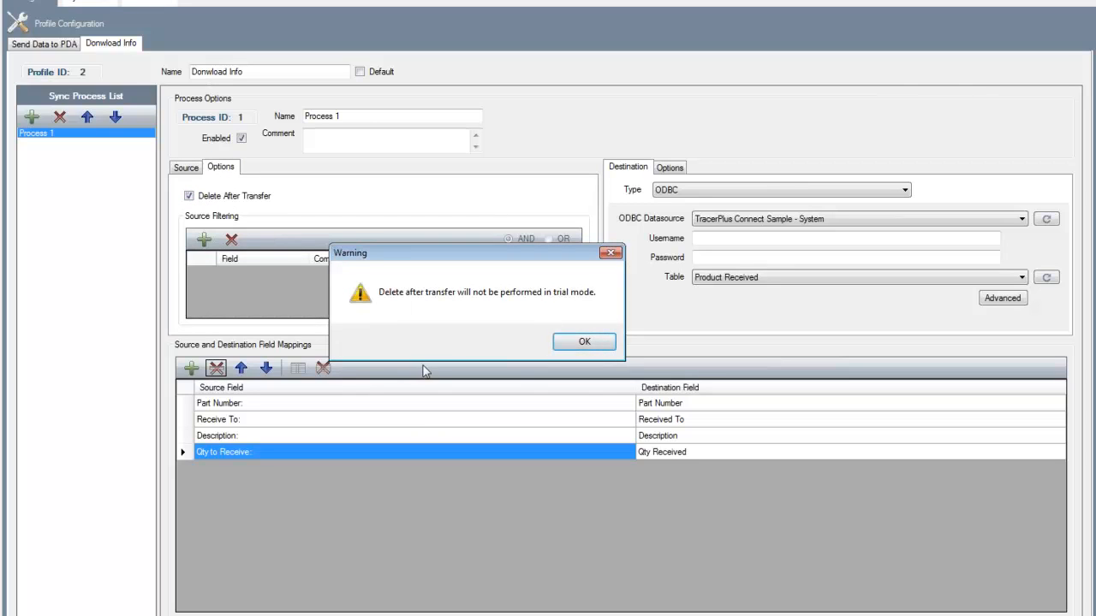
pyautogui.click(604, 343)
pyautogui.click(185, 168)
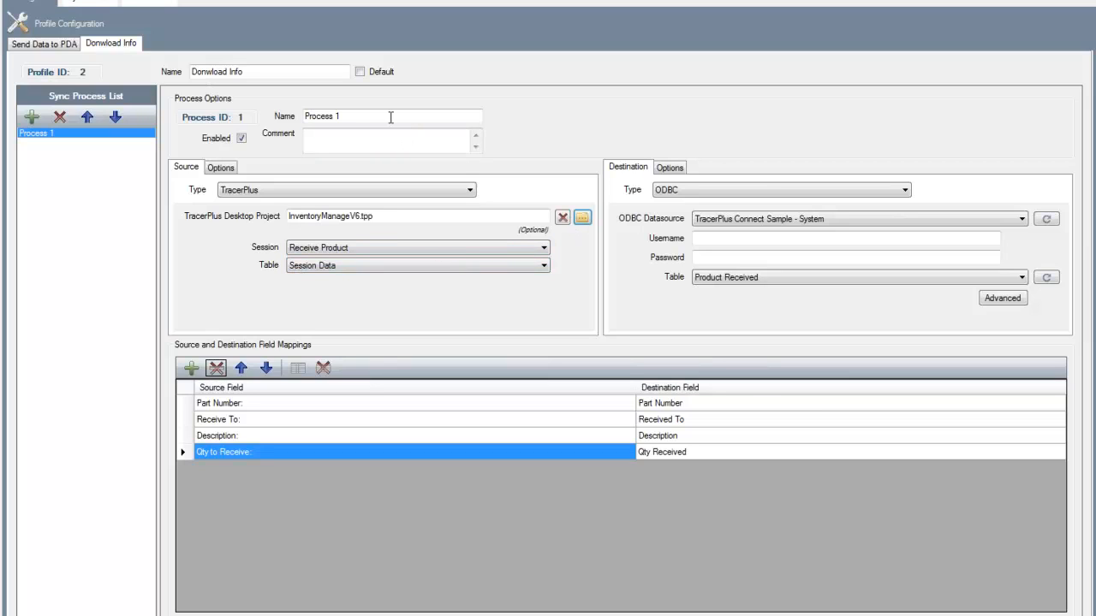
pyautogui.moveTo(384, 116); pyautogui.dragTo(289, 109)
pyautogui.write('Download Recv')
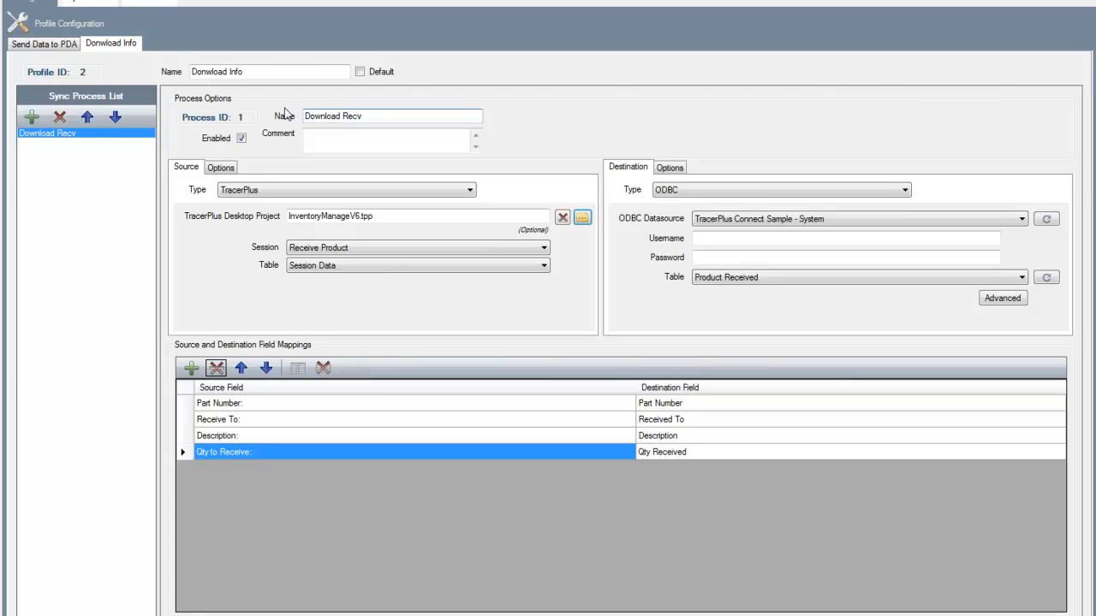
# Add a second sync process to the download profile and name it Download Issued Qty.
pyautogui.click(31, 118)
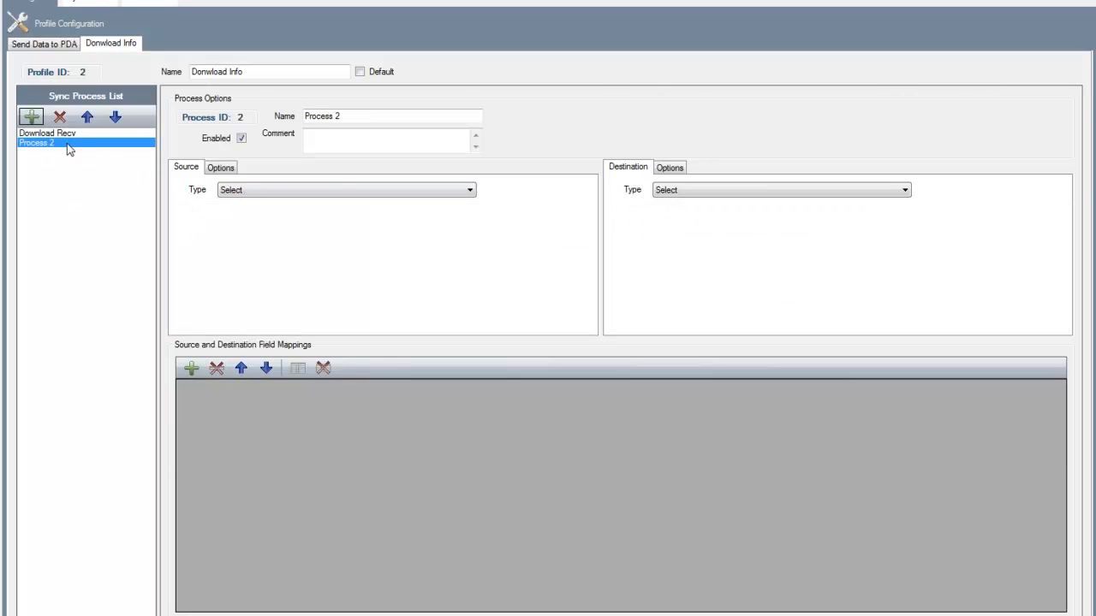
pyautogui.moveTo(373, 117); pyautogui.dragTo(284, 105)
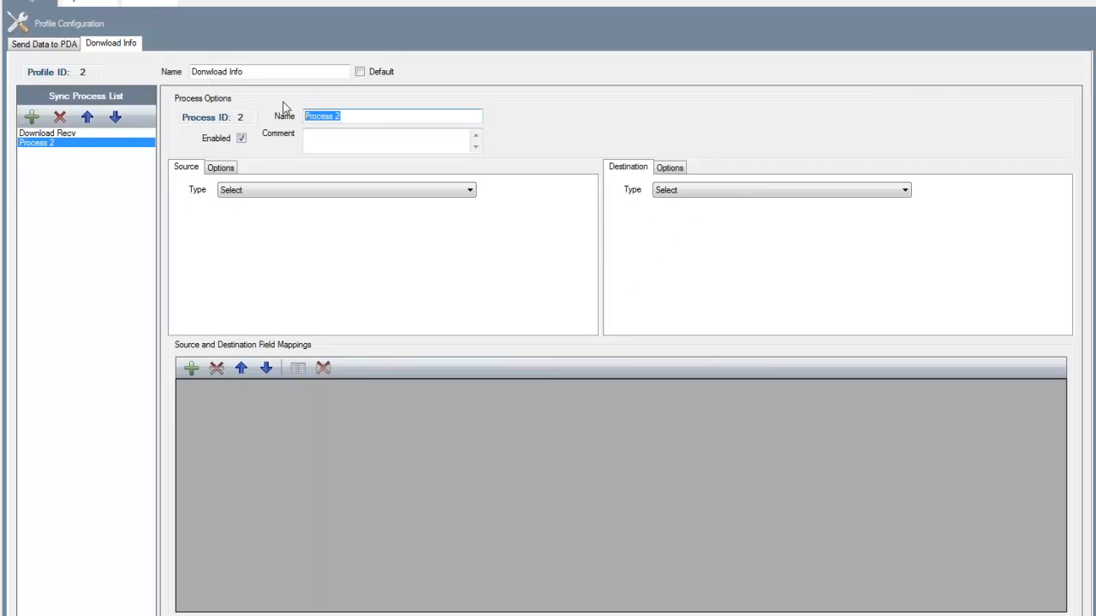
pyautogui.write('Download Issued')
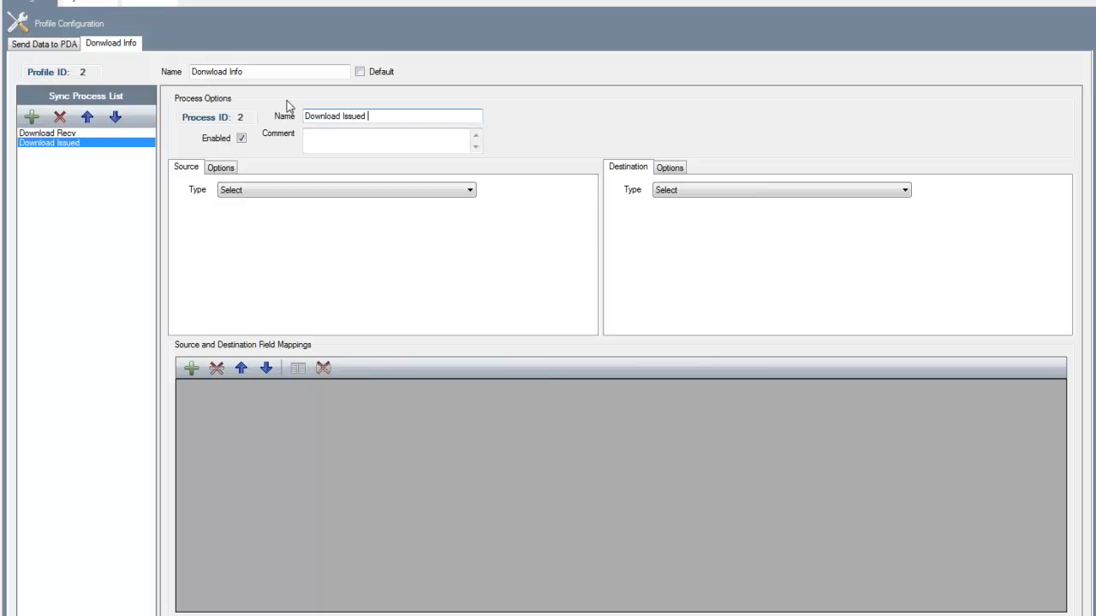
pyautogui.write(' Qty')
# Set the source of Download Issued Qty to TracerPlus with the InventoryManageV6.tpp project and the Issue Product session.
pyautogui.click(465, 199)
pyautogui.click(384, 223)
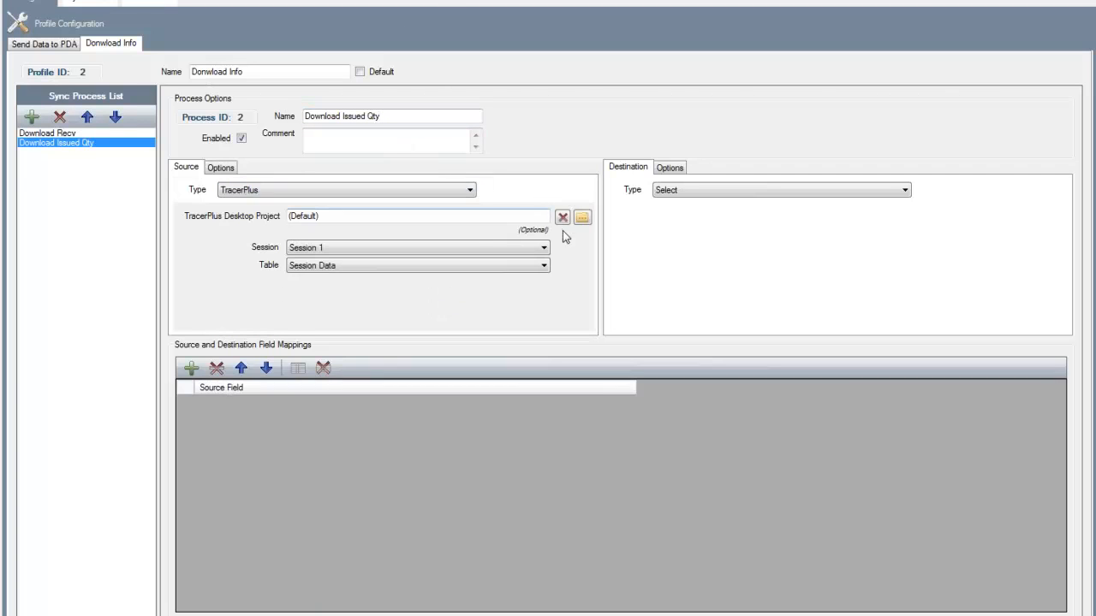
pyautogui.click(582, 217)
pyautogui.doubleClick(111, 76)
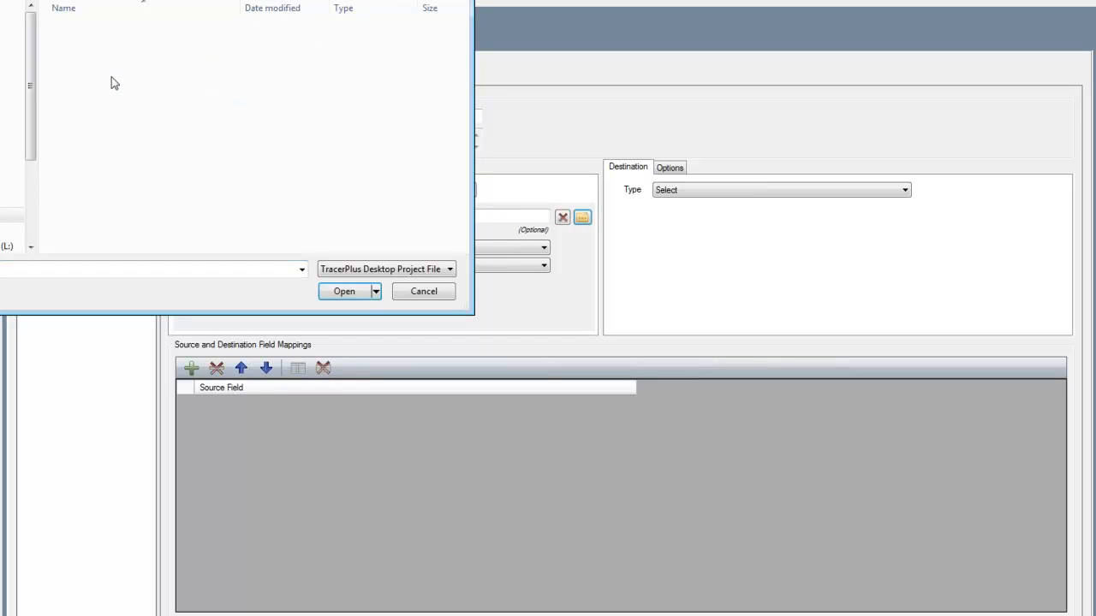
pyautogui.click(102, 137)
pyautogui.press('i')
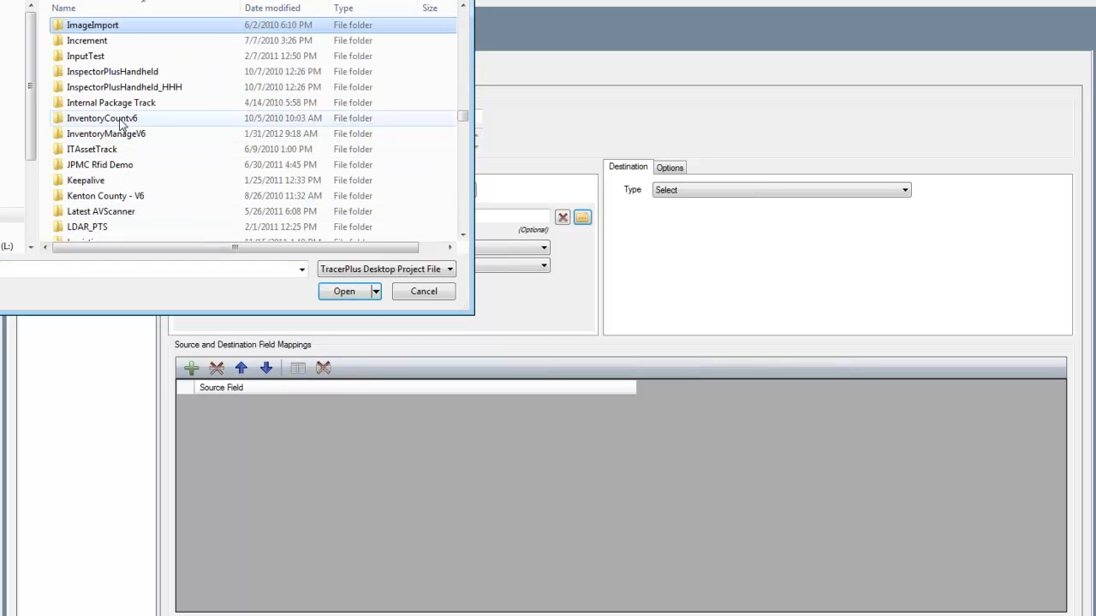
pyautogui.doubleClick(119, 137)
pyautogui.doubleClick(160, 61)
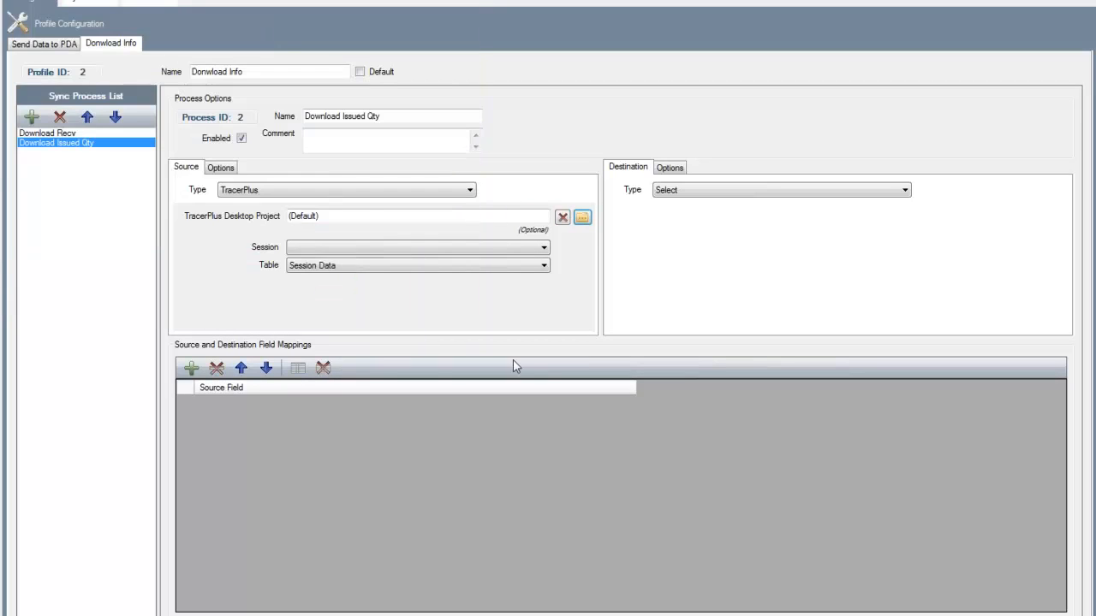
pyautogui.click(448, 247)
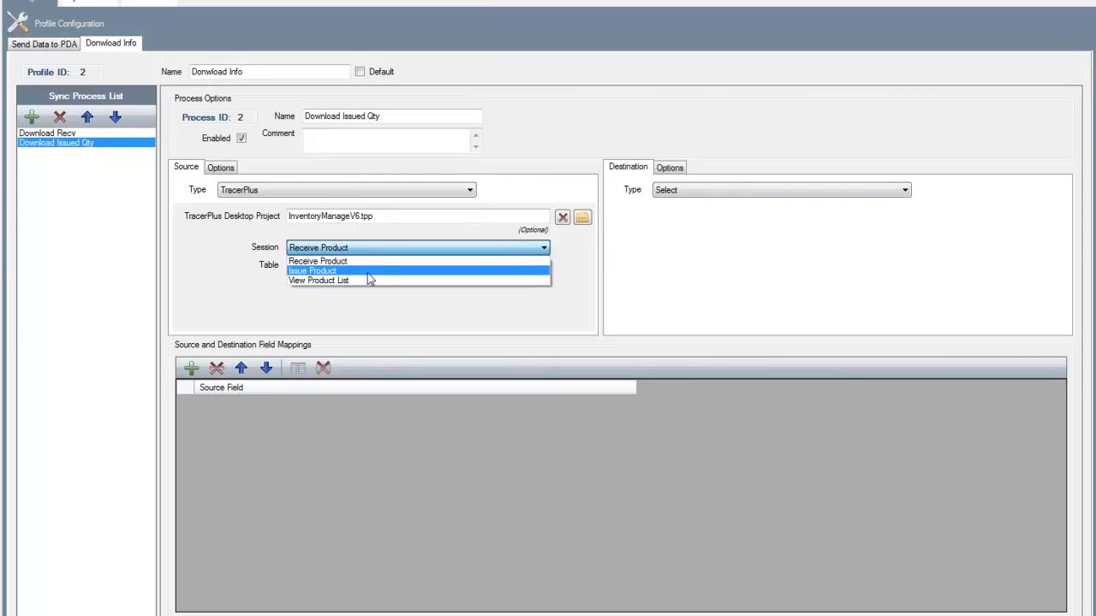
pyautogui.click(345, 272)
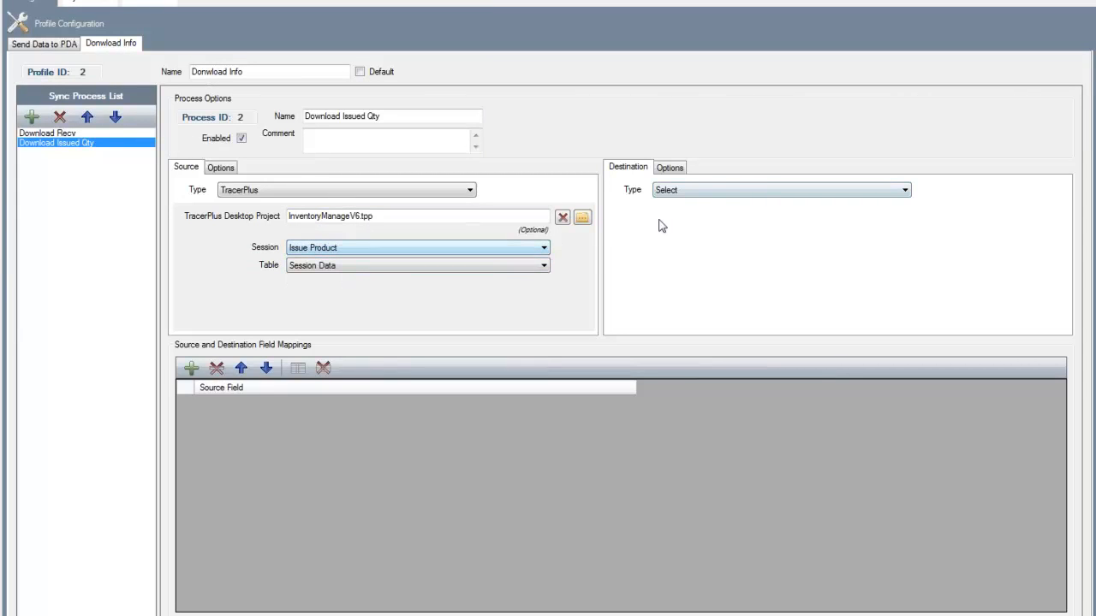
# Set the destination of Download Issued Qty to ODBC with the TracerPlus Connect Sample - System datasource and the Product Issued table.
pyautogui.click(736, 198)
pyautogui.click(727, 209)
pyautogui.click(1013, 221)
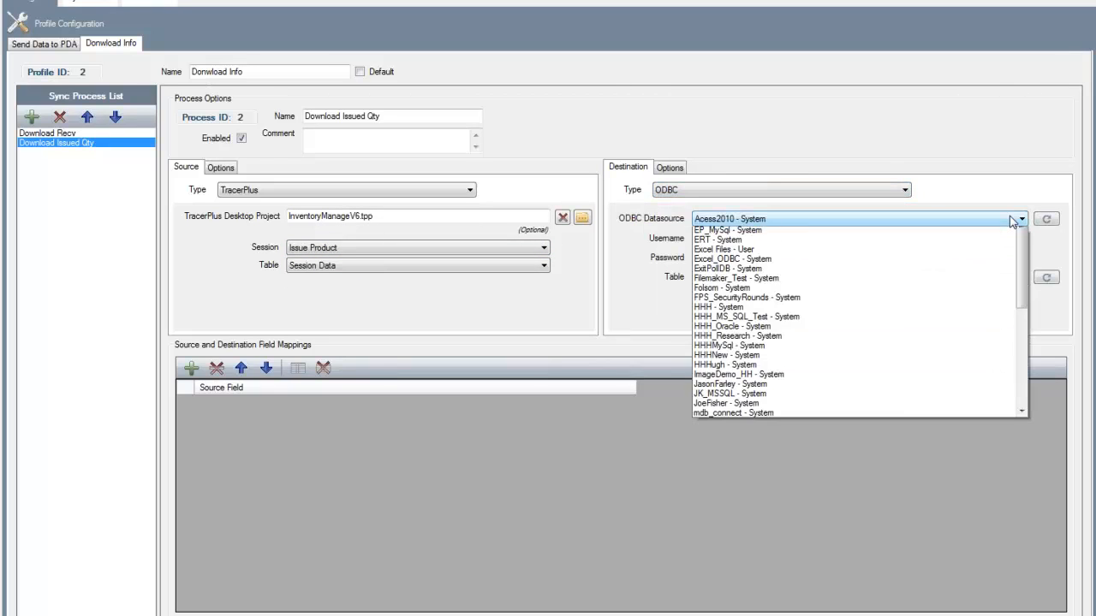
pyautogui.scroll(-5, 764, 480)
pyautogui.click(765, 476)
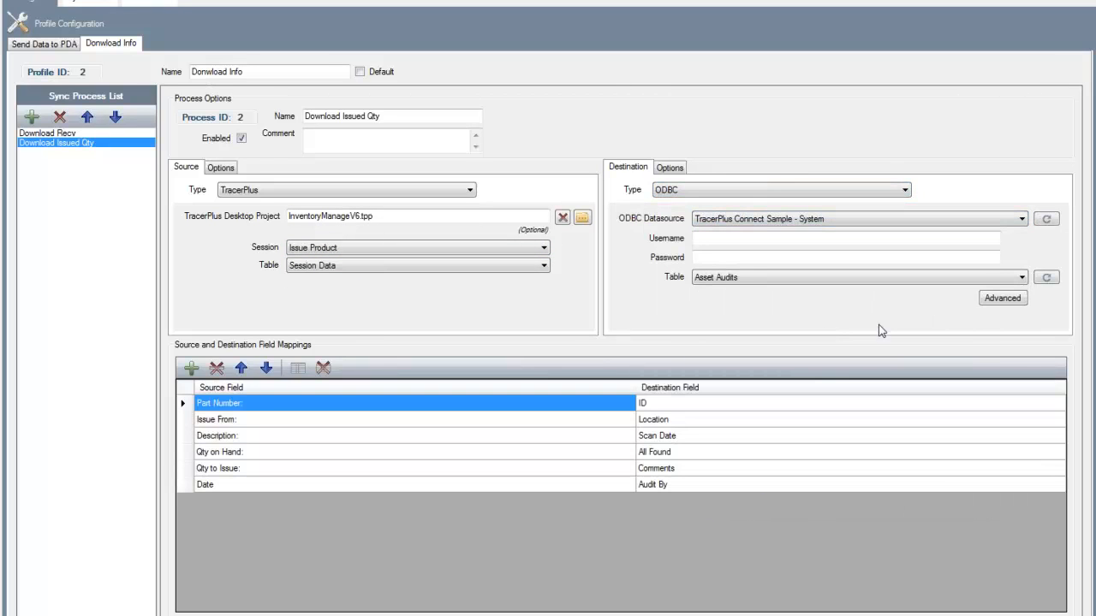
pyautogui.click(1023, 279)
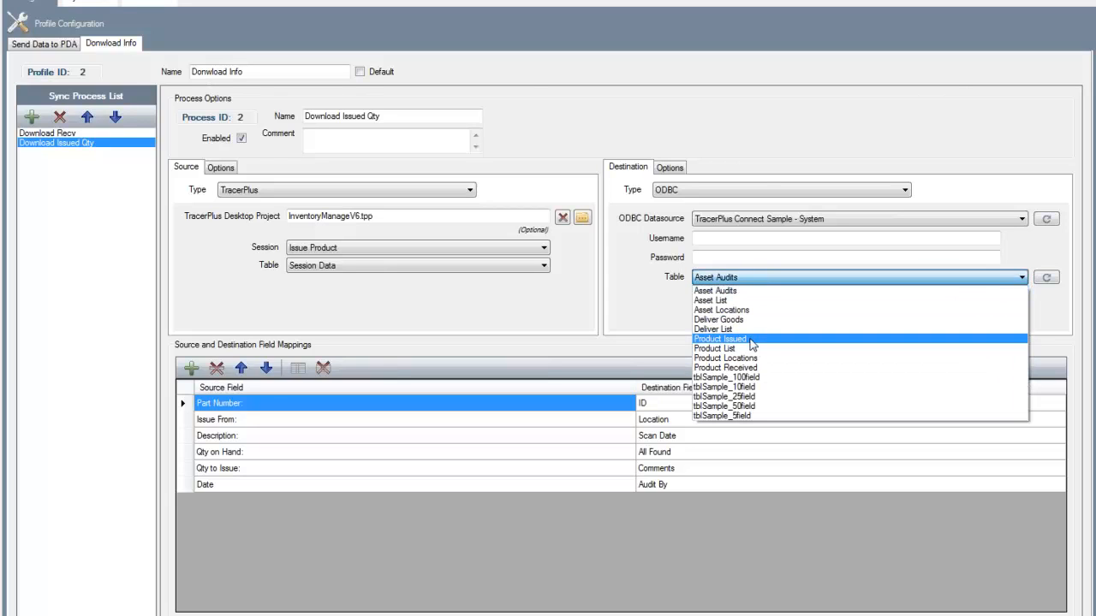
pyautogui.click(752, 345)
# Remove the ID destination field and the Qty on Hand source field from the field mappings of Download Issued Qty.
pyautogui.click(638, 411)
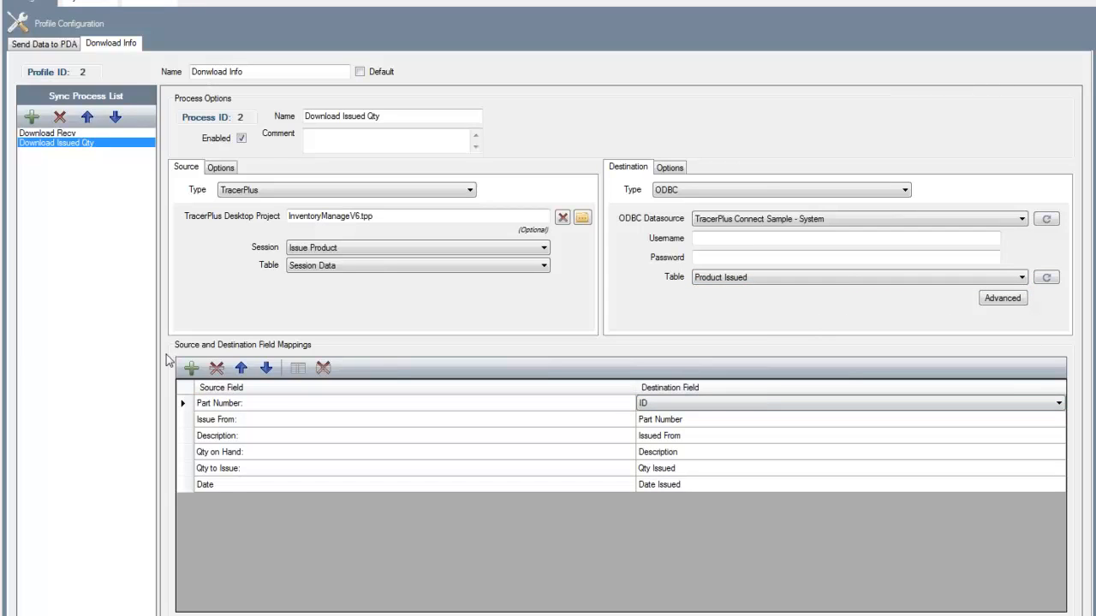
pyautogui.click(217, 368)
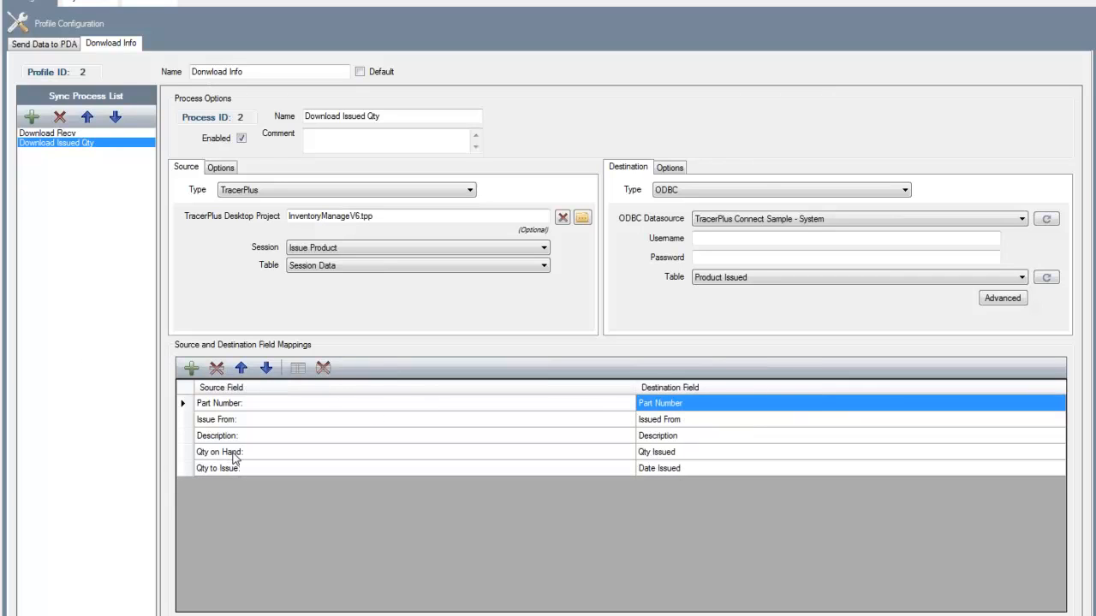
pyautogui.click(234, 458)
pyautogui.click(217, 369)
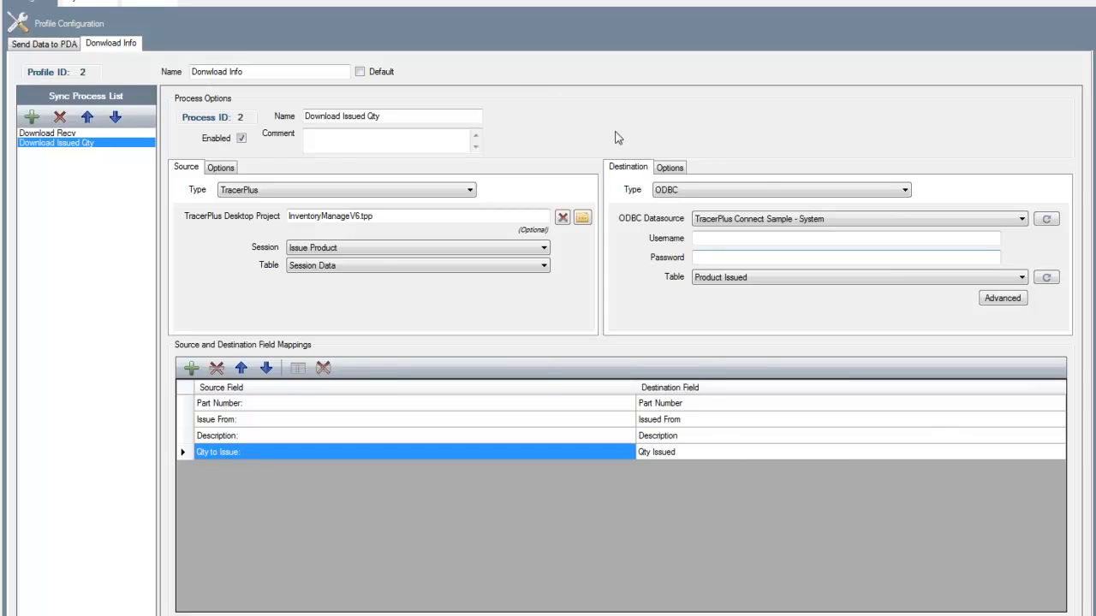
# Turn on Delete After Transfer for the source of Download Issued Qty and check the process's destination options.
pyautogui.click(224, 168)
pyautogui.click(189, 196)
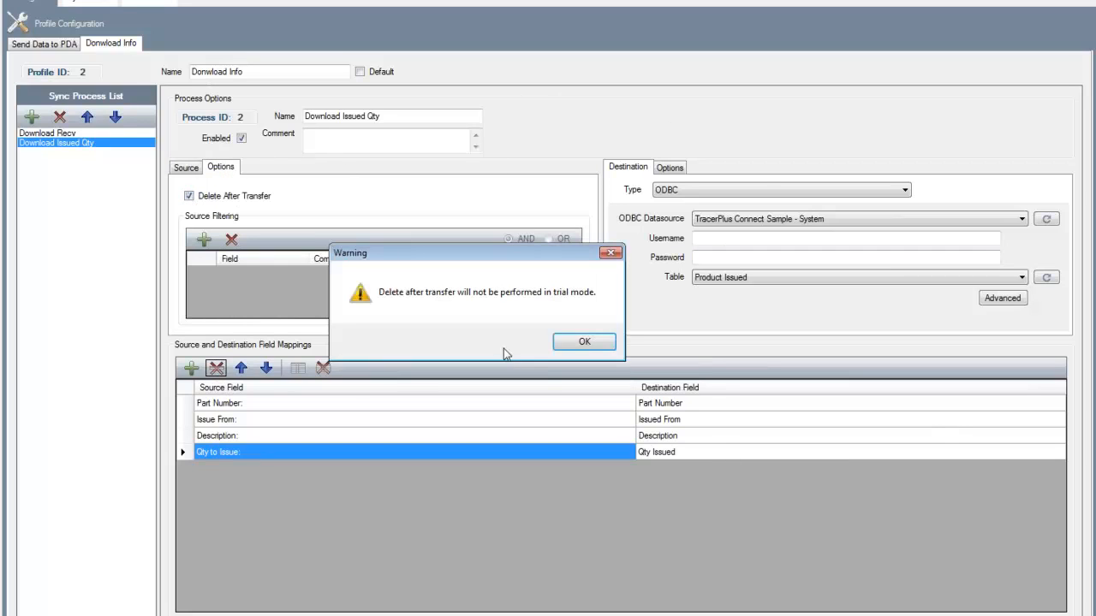
pyautogui.click(590, 351)
pyautogui.click(180, 170)
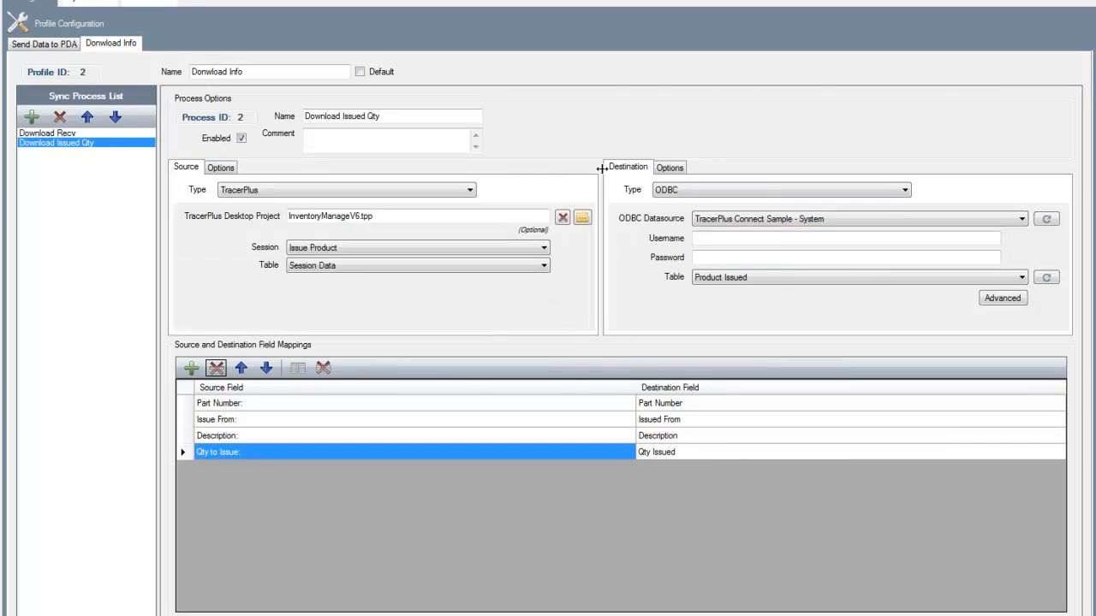
pyautogui.click(671, 168)
pyautogui.click(627, 168)
# Add a third sync process to the download profile and name it Move Inventory to Excel.
pyautogui.click(31, 118)
pyautogui.click(50, 153)
pyautogui.moveTo(368, 116); pyautogui.dragTo(235, 110)
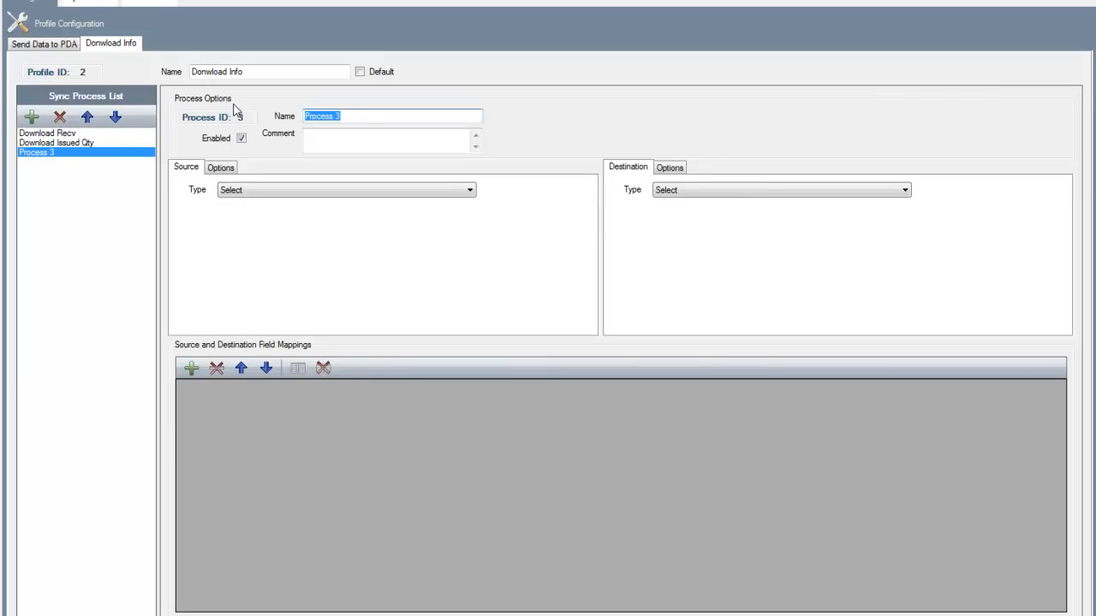
pyautogui.write('Move Inventory to ')
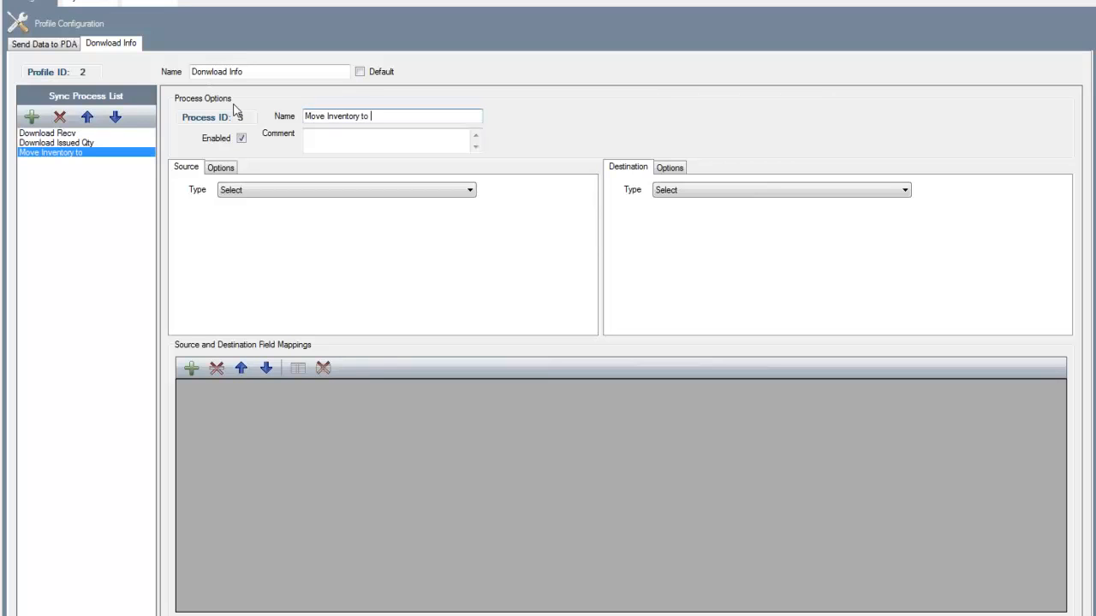
pyautogui.write('Excel')
# Set the source of Move Inventory to Excel to ODBC with the TracerPlus Connect Sample - System datasource and the Product List table.
pyautogui.click(468, 191)
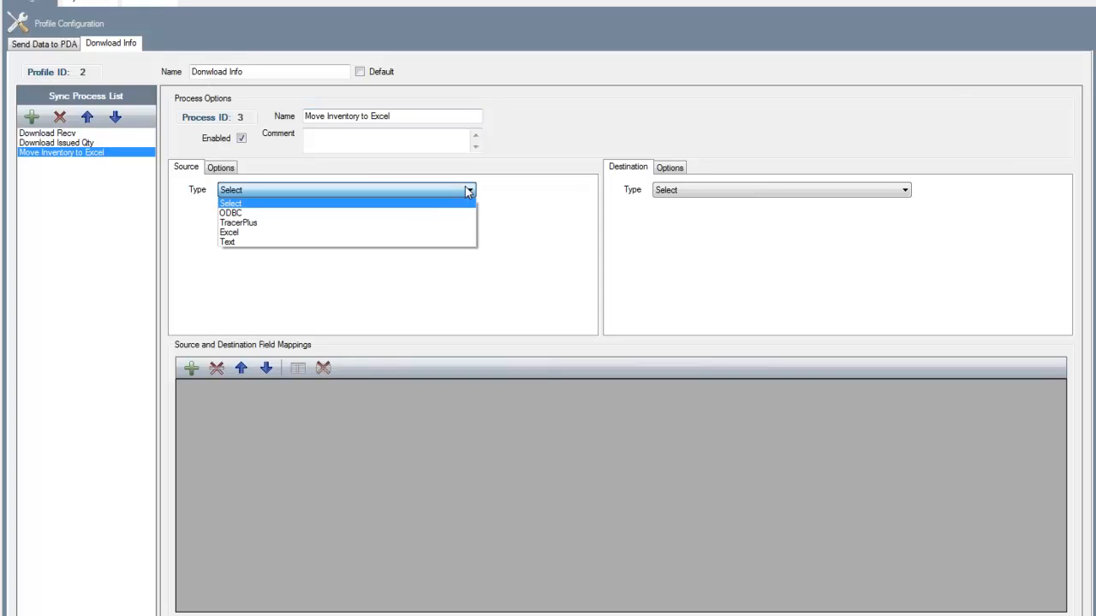
pyautogui.click(251, 213)
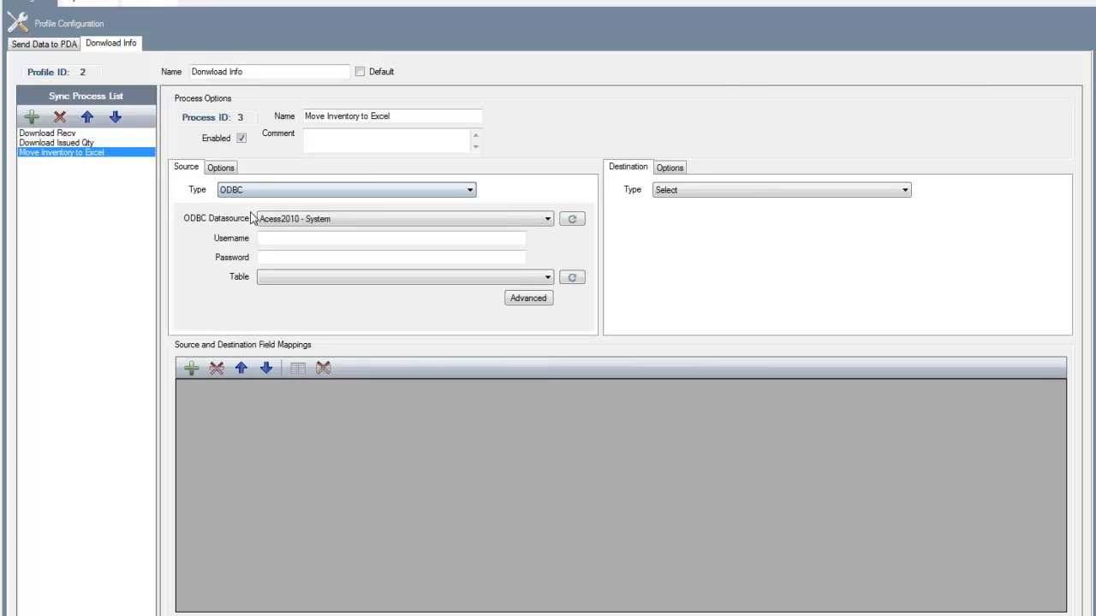
pyautogui.click(547, 220)
pyautogui.moveTo(548, 249); pyautogui.dragTo(547, 352)
pyautogui.click(367, 473)
pyautogui.click(451, 277)
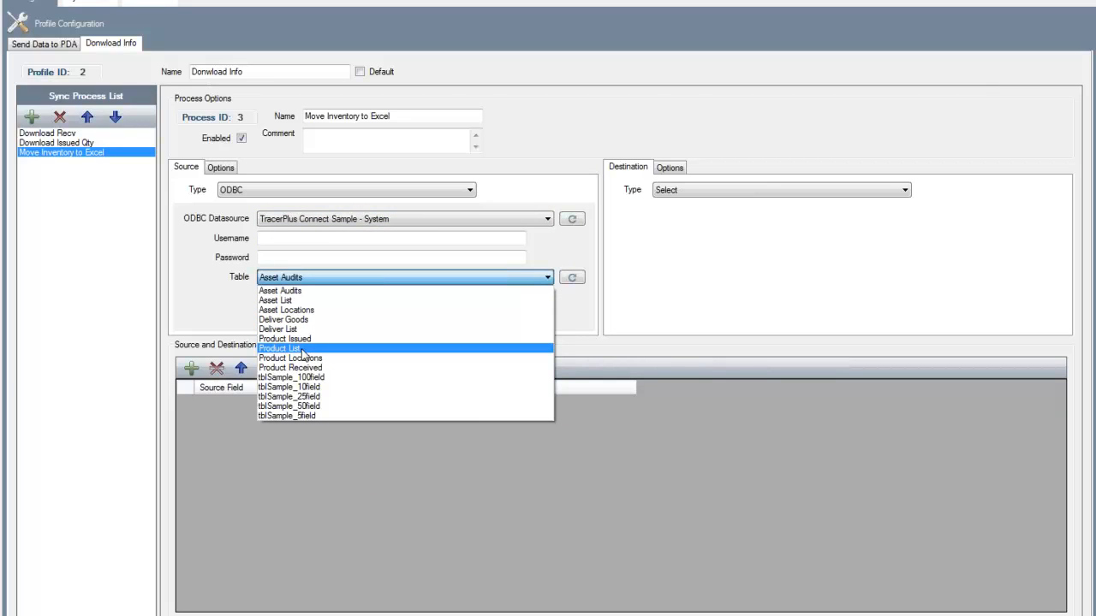
pyautogui.click(301, 349)
# Set the destination of Move Inventory to Excel to the Excel workbook C:\CurrentInventory.xlsx, keeping worksheet Sheet1.
pyautogui.click(772, 189)
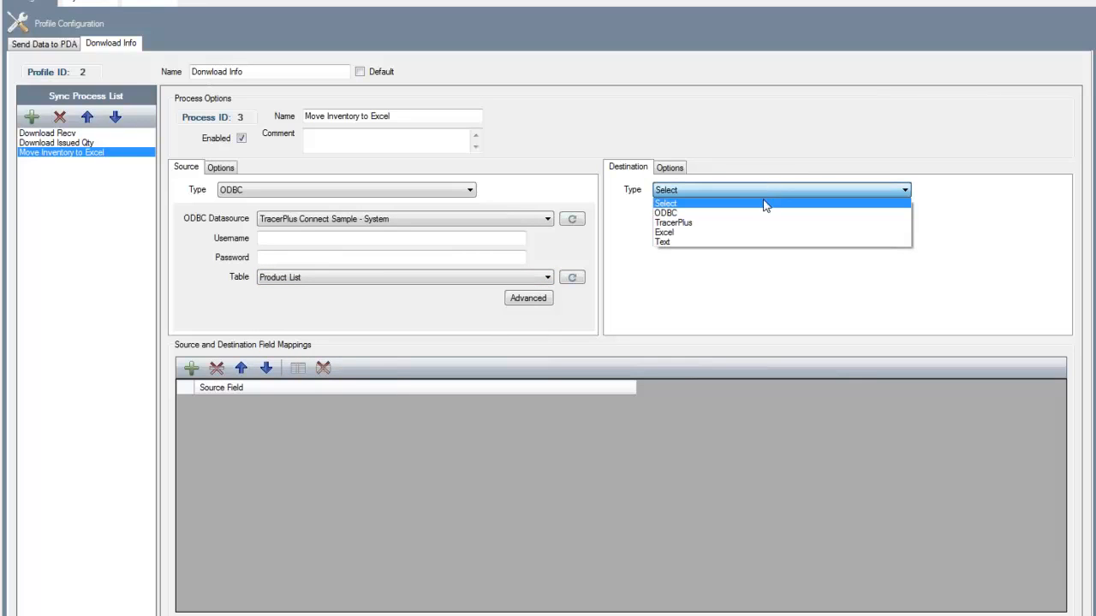
pyautogui.click(734, 232)
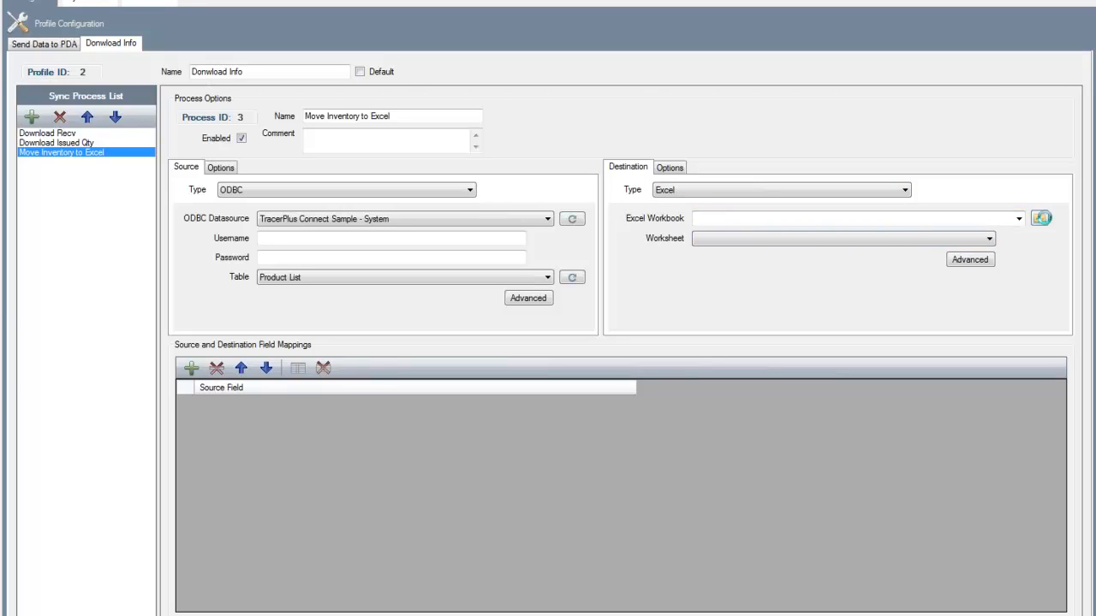
pyautogui.click(1041, 220)
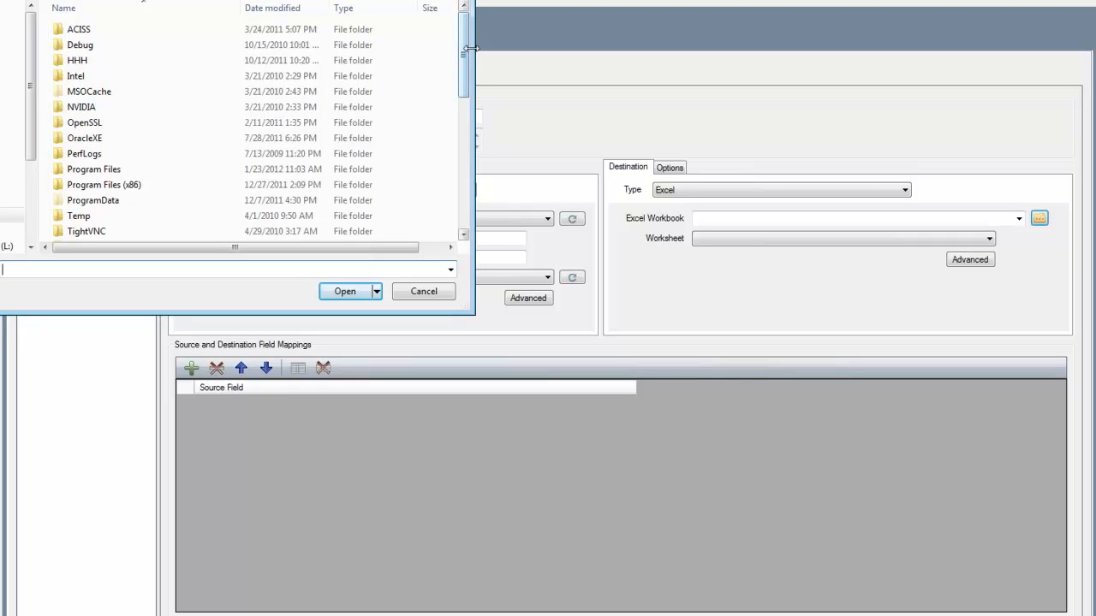
pyautogui.moveTo(471, 49); pyautogui.dragTo(472, 167)
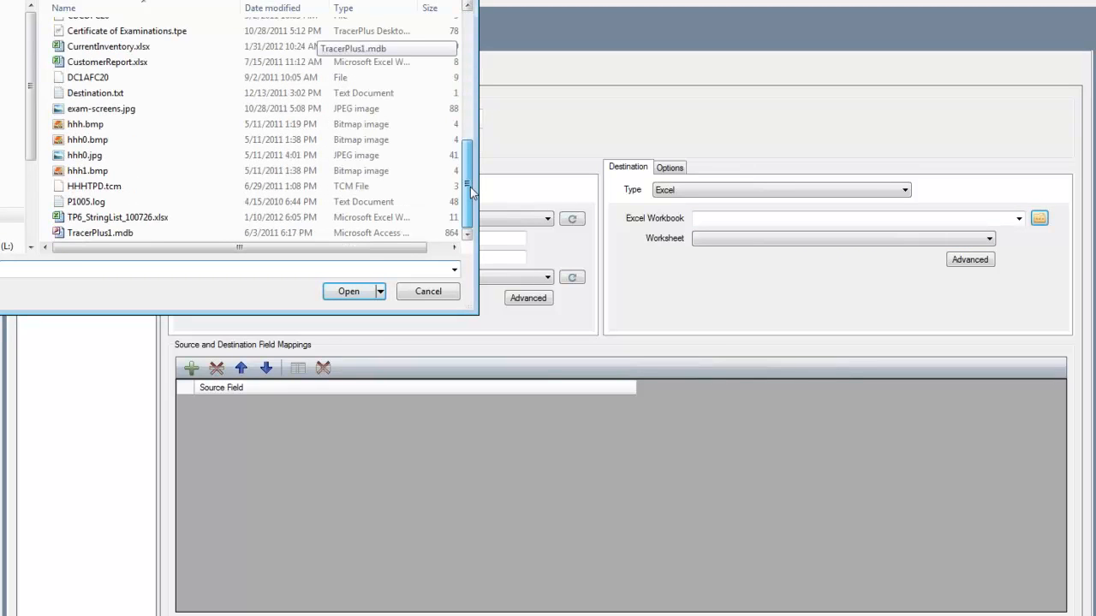
pyautogui.click(116, 49)
pyautogui.doubleClick(116, 51)
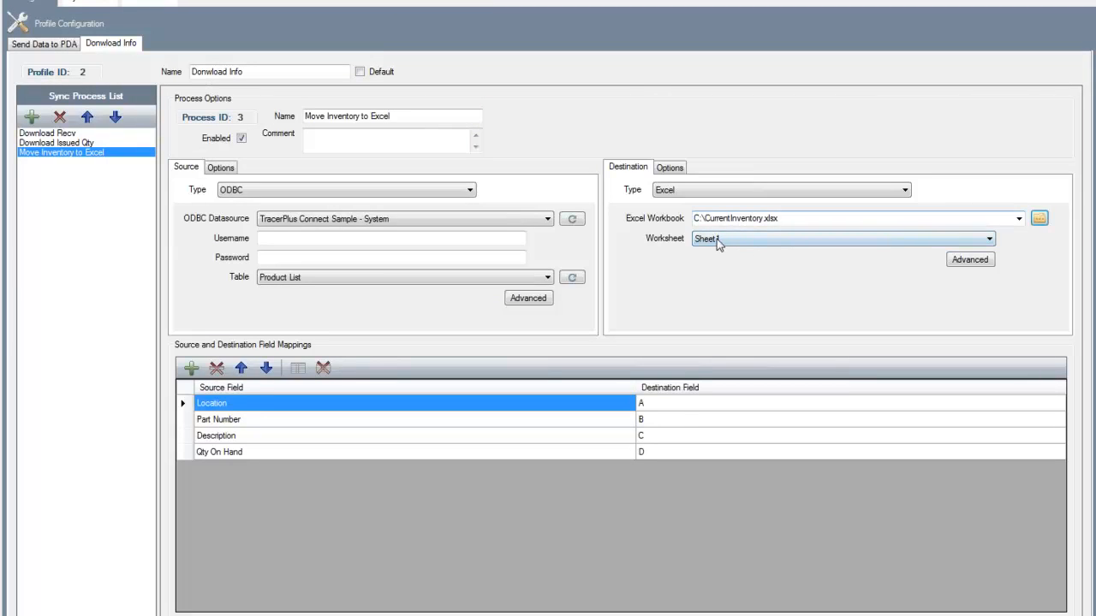
pyautogui.click(989, 240)
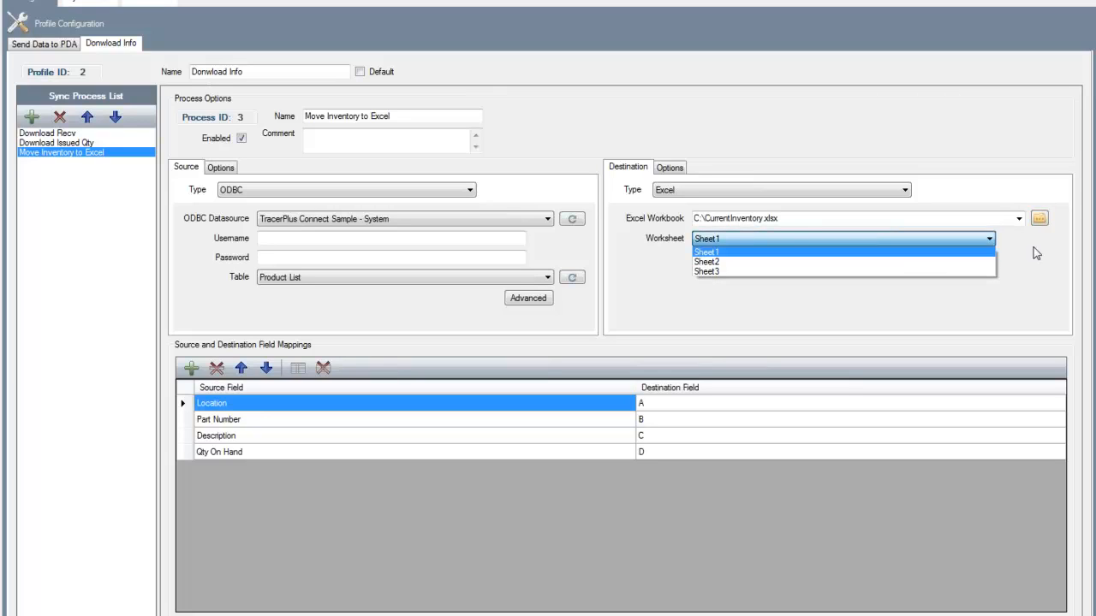
pyautogui.click(1039, 274)
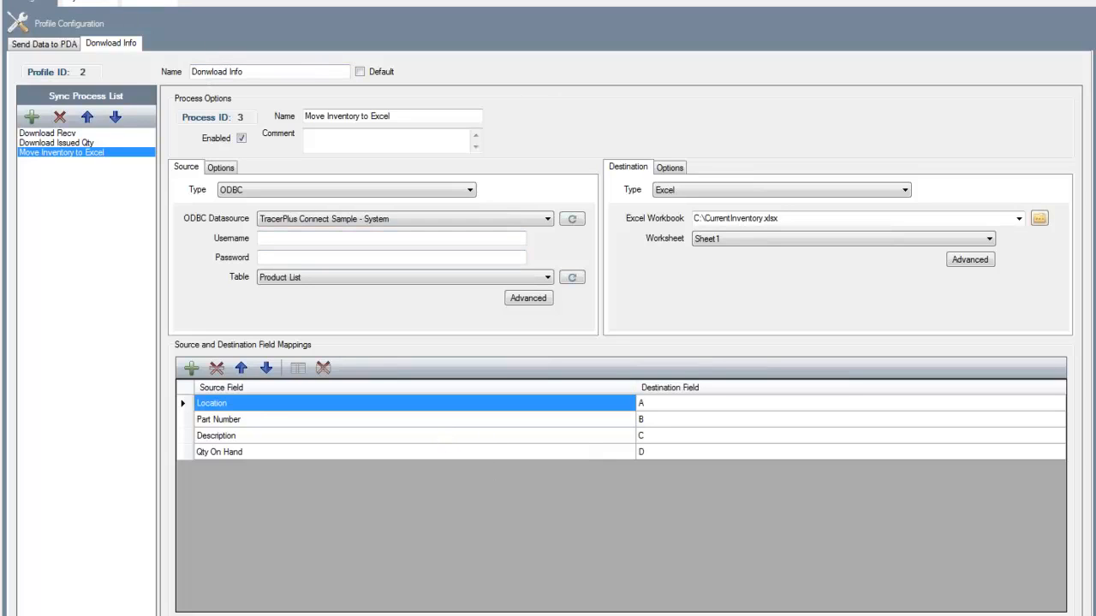
# Save the configured profiles as a Connect project file.
pyautogui.hotkey('ctrl', 's')
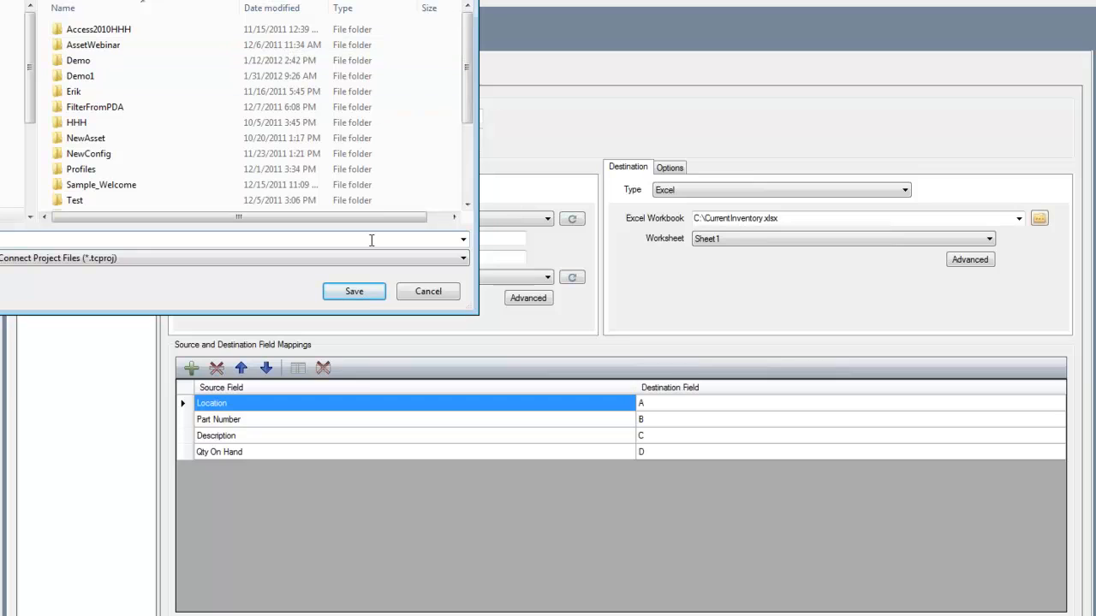
pyautogui.click(358, 296)
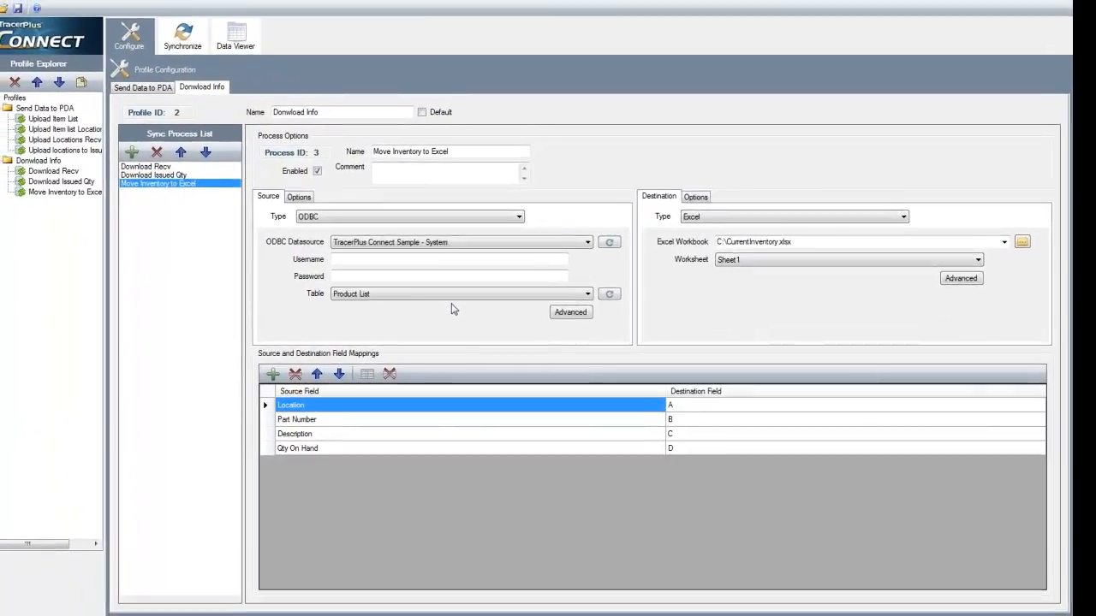
# Switch to TracerPlus Desktop and add a data integration host with IP address 192.168.4.16, keeping port 4403.
pyautogui.click(529, 601)
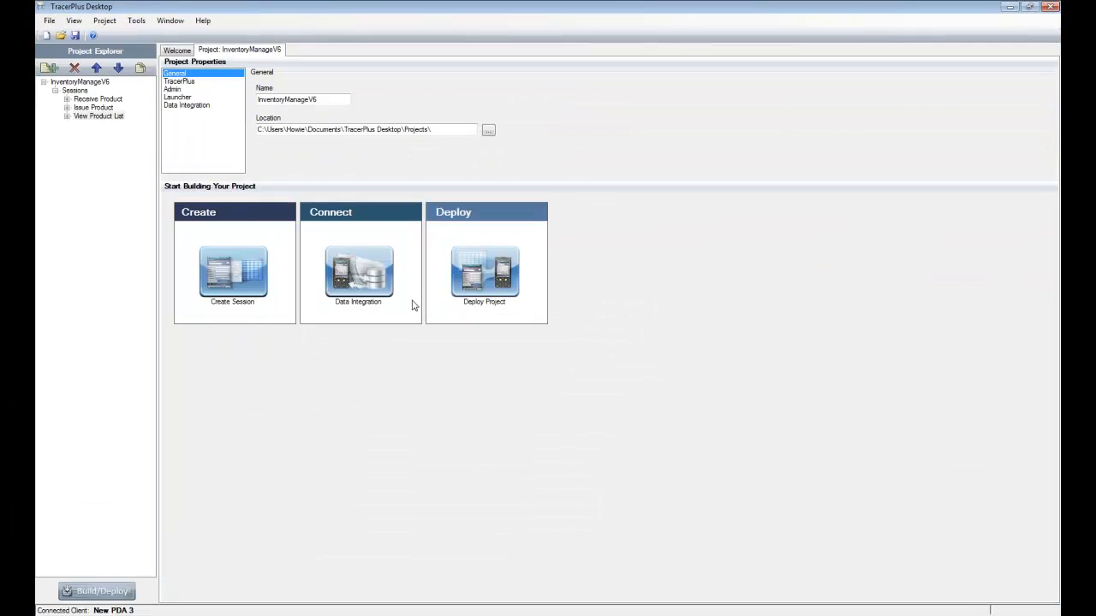
pyautogui.click(189, 105)
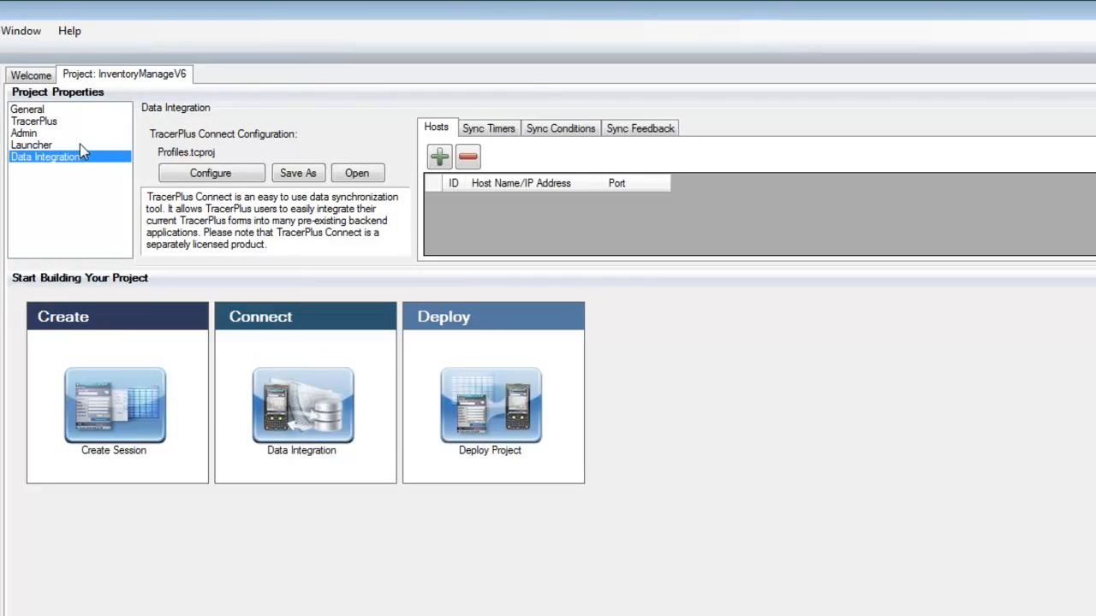
pyautogui.click(439, 155)
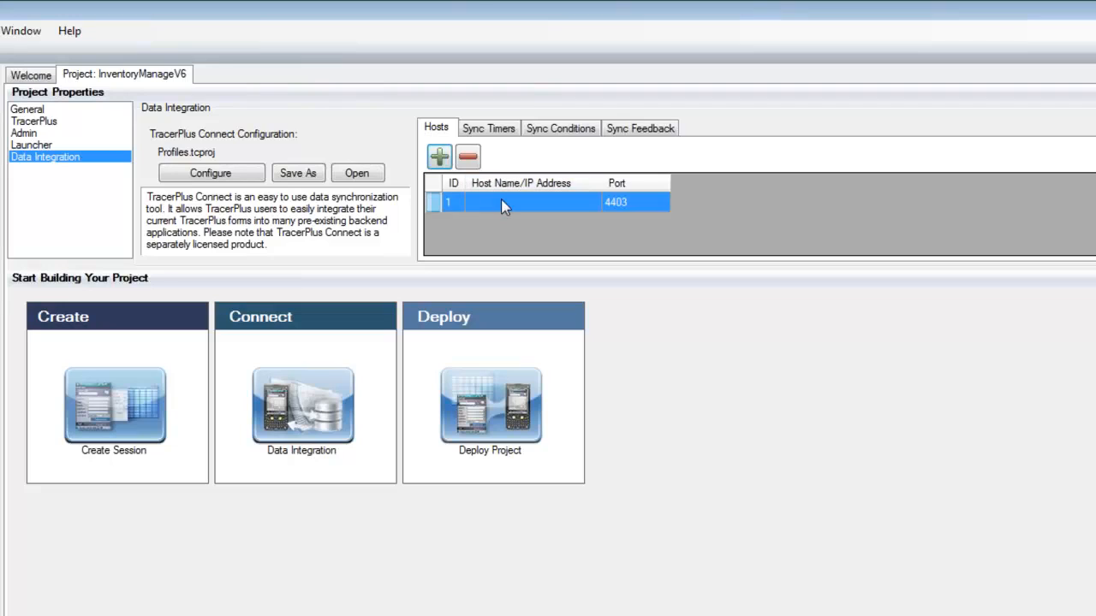
pyautogui.click(504, 203)
pyautogui.write('19')
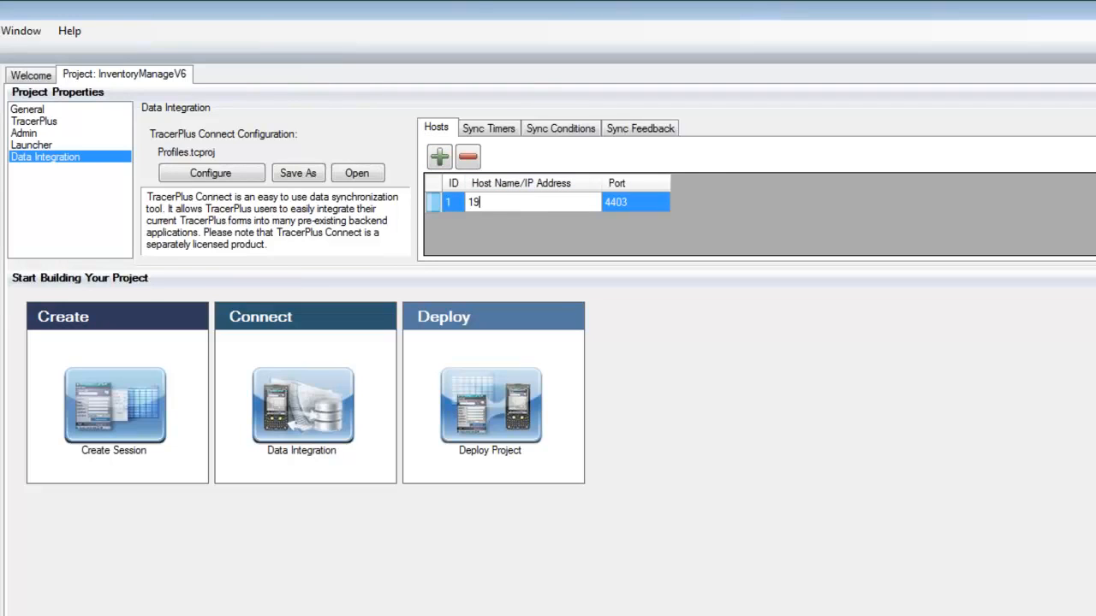
pyautogui.write('2.168.4.16')
pyautogui.click(638, 204)
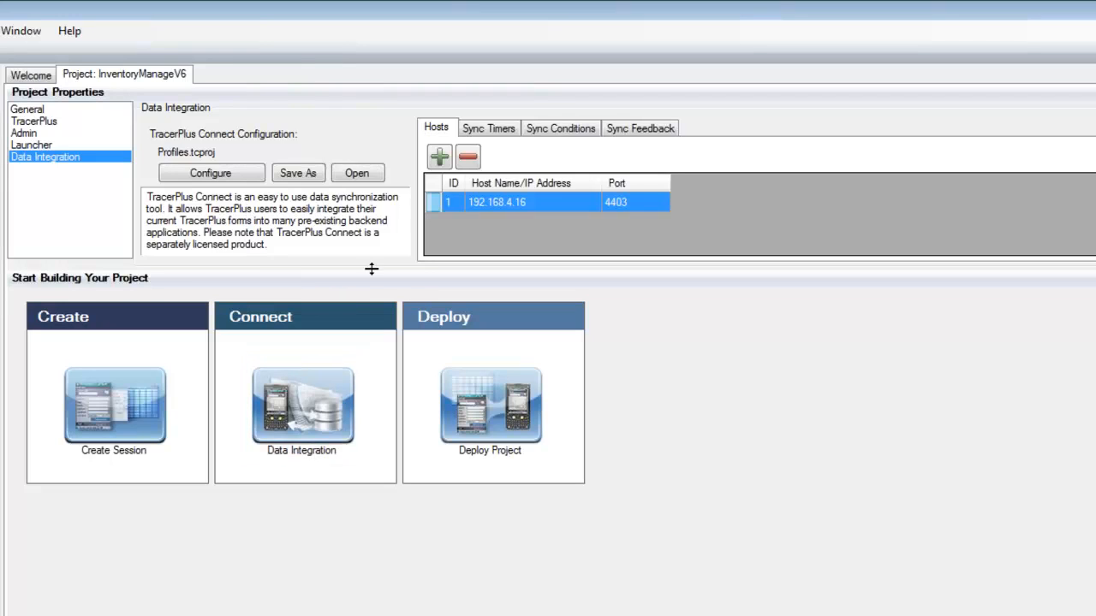
# Review the project's sync timer, sync condition and sync feedback settings, and return to the host list.
pyautogui.click(488, 132)
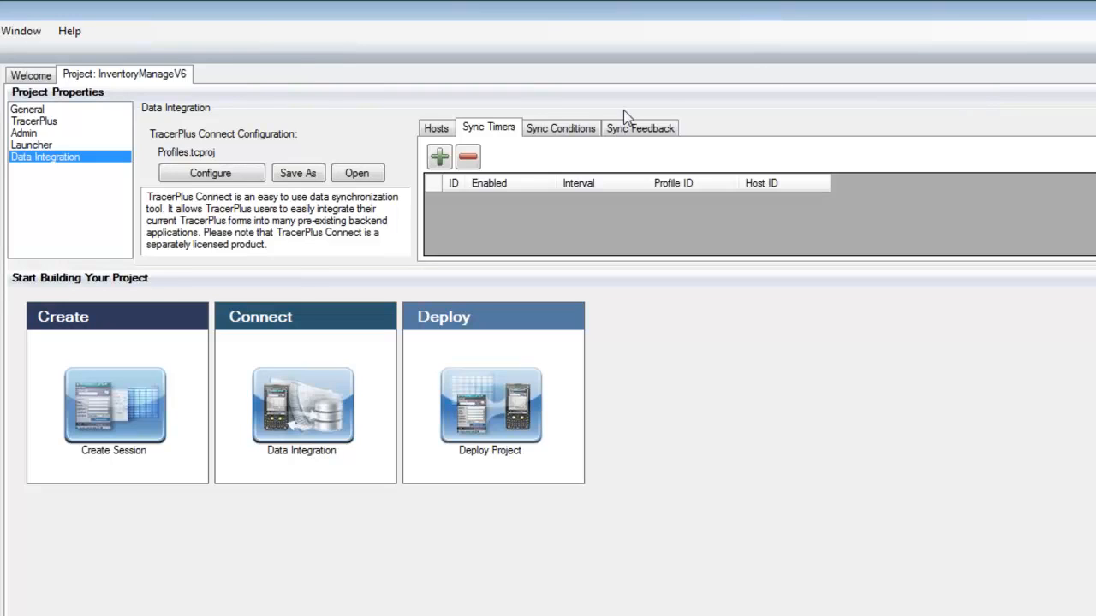
pyautogui.click(586, 128)
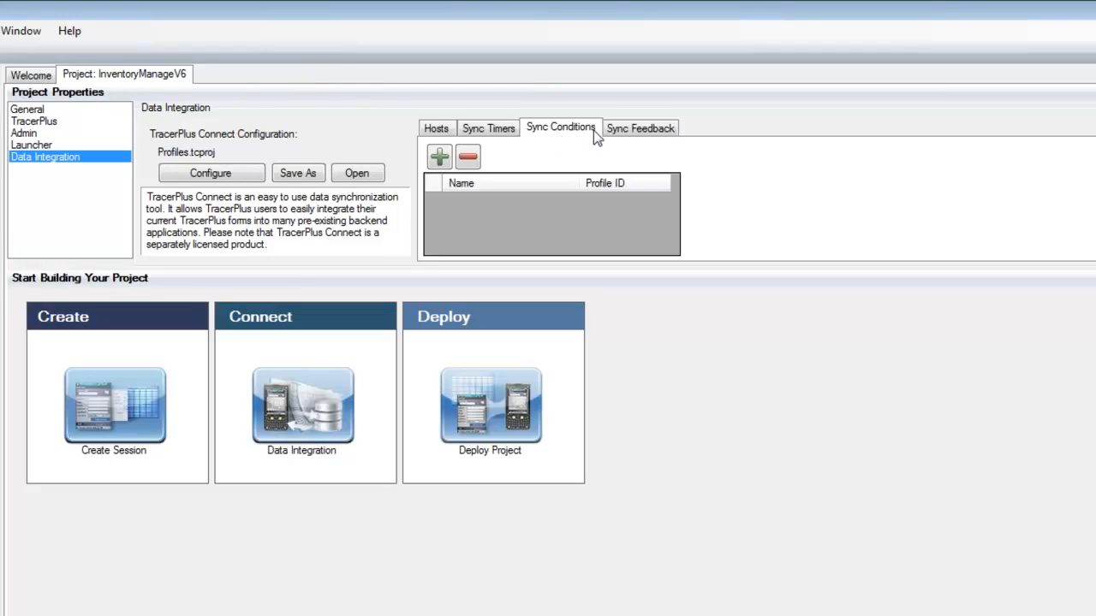
pyautogui.click(630, 127)
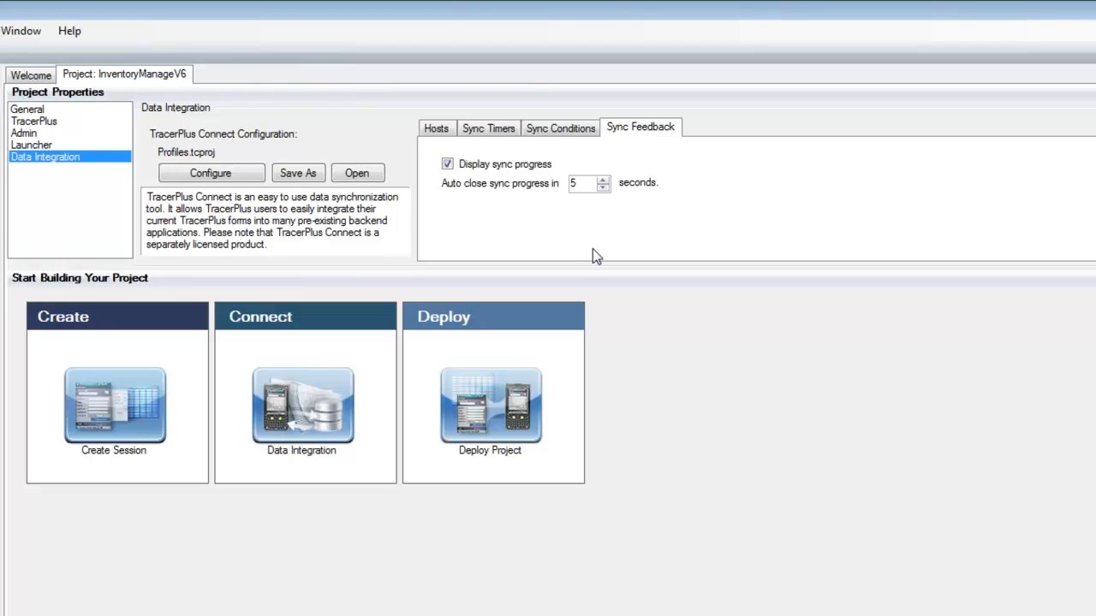
pyautogui.click(446, 130)
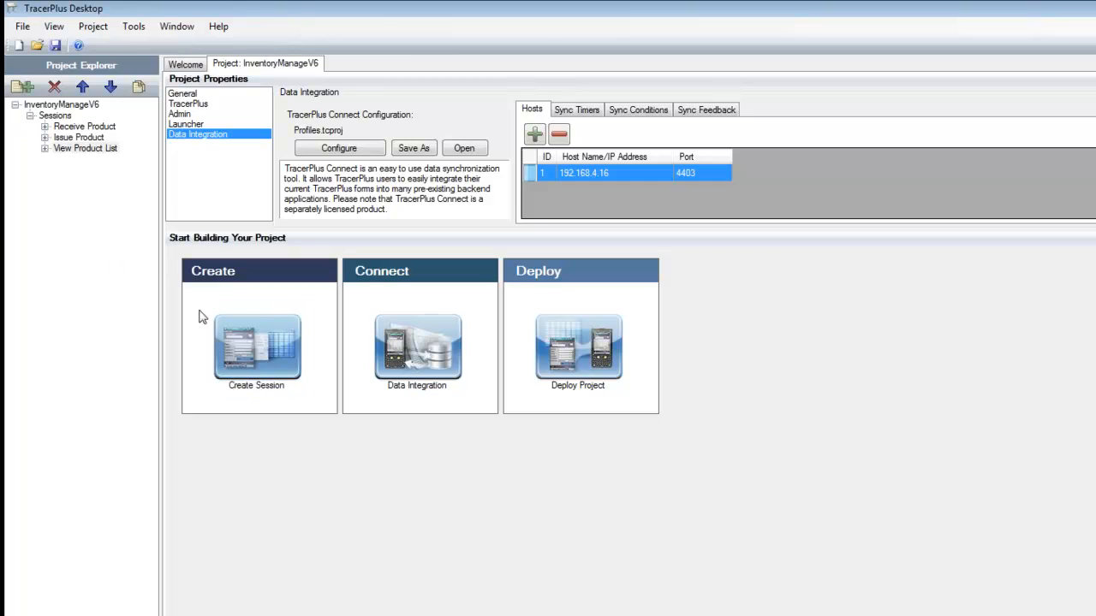
# Create a new session in the InventoryManageV6 project and name it Sync.
pyautogui.click(239, 347)
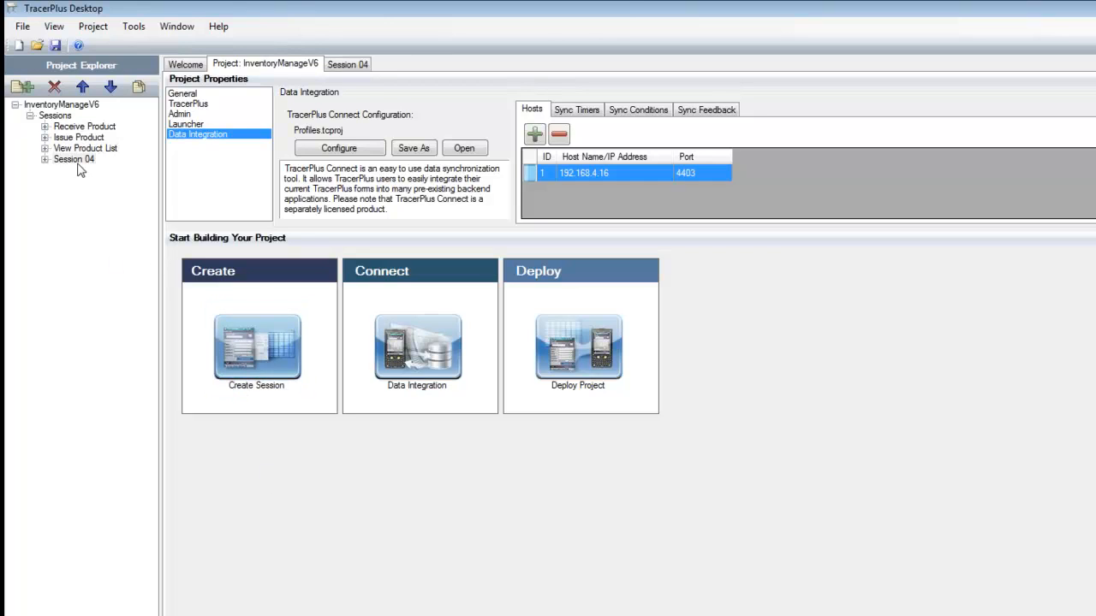
pyautogui.doubleClick(79, 161)
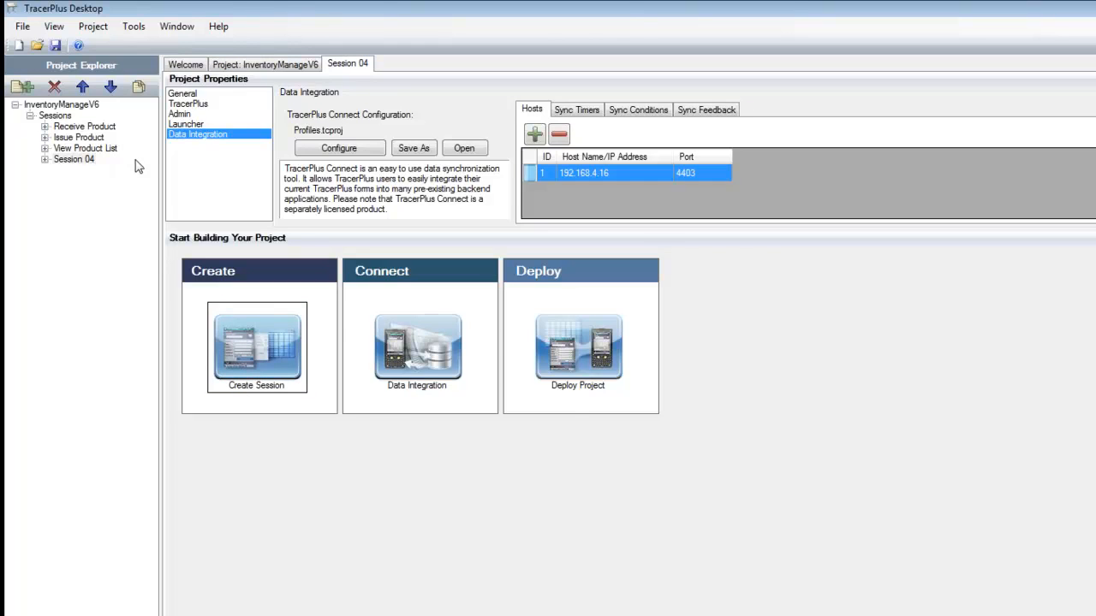
pyautogui.moveTo(319, 129); pyautogui.dragTo(266, 129)
pyautogui.write('Sync')
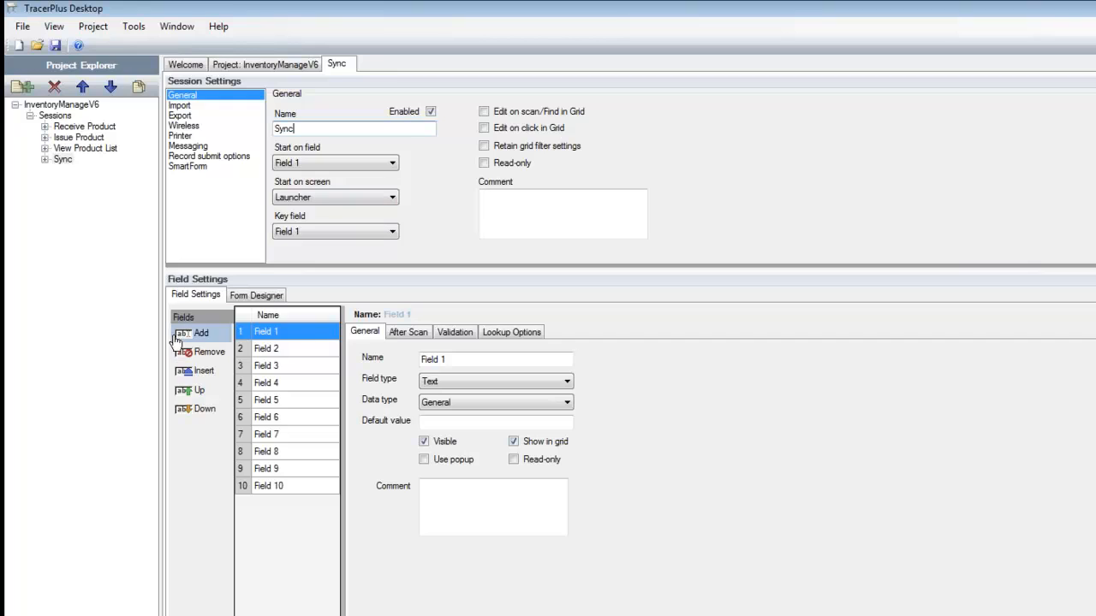
# Remove all ten default fields from the Sync session.
pyautogui.click(203, 354)
pyautogui.click(203, 354)
pyautogui.click(203, 355)
pyautogui.click(203, 354)
pyautogui.click(203, 355)
pyautogui.click(203, 356)
pyautogui.click(203, 356)
pyautogui.click(203, 356)
pyautogui.click(203, 356)
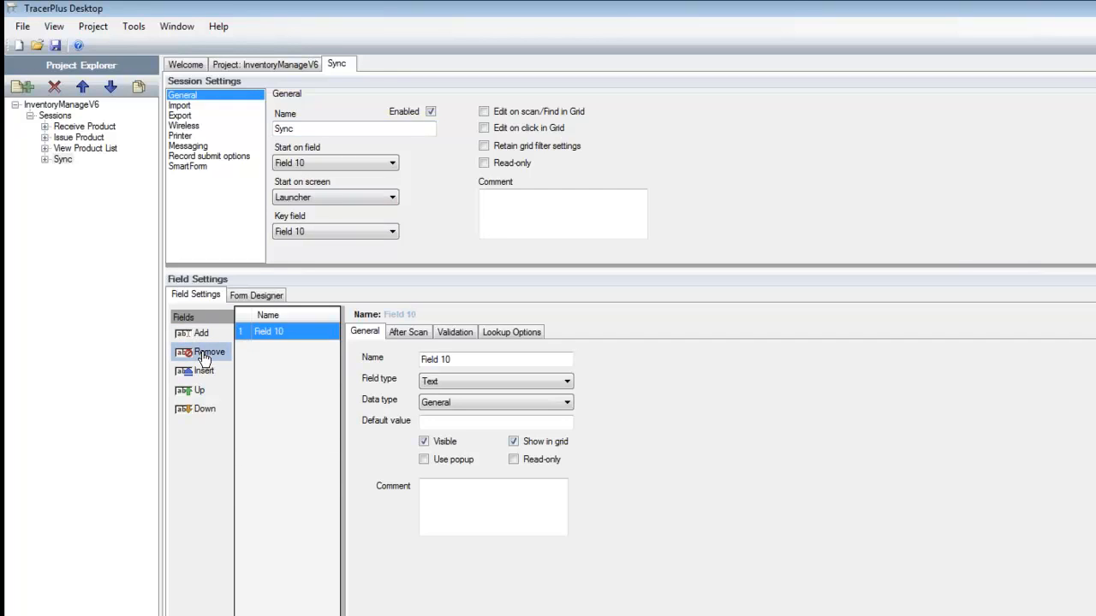
pyautogui.click(202, 356)
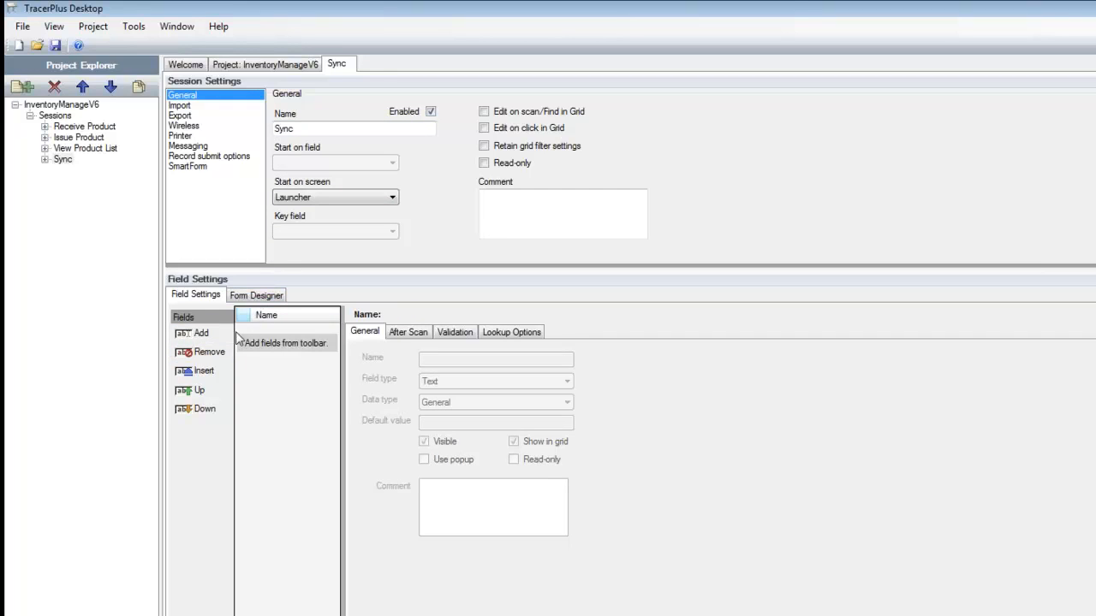
# Place a button about 107 wide and 47 high in the upper part of the Sync form and caption it Download Data.
pyautogui.click(254, 296)
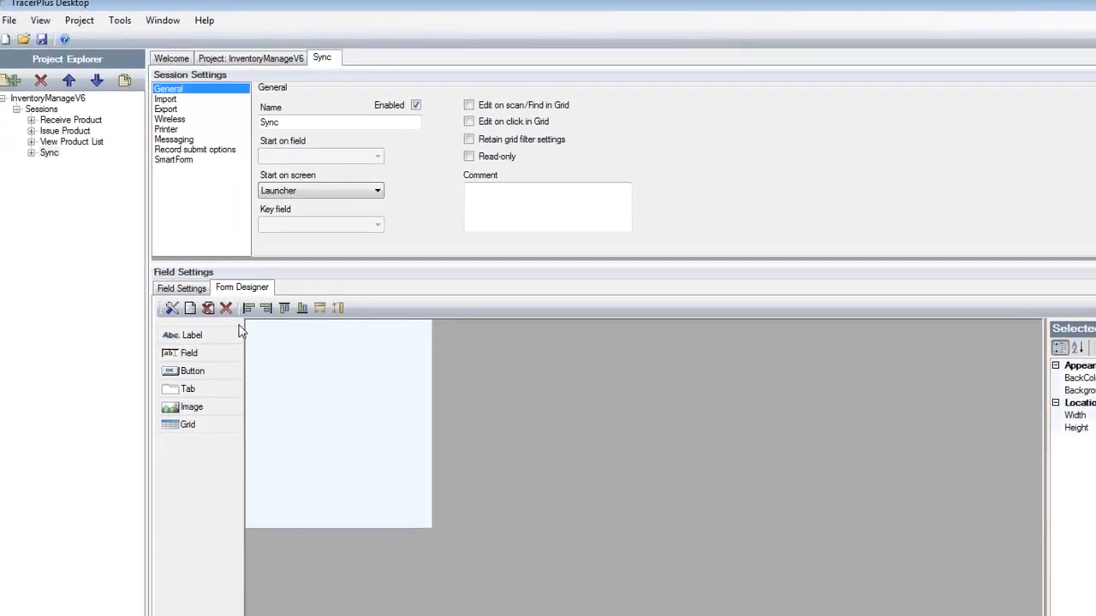
pyautogui.moveTo(124, 325); pyautogui.dragTo(197, 295)
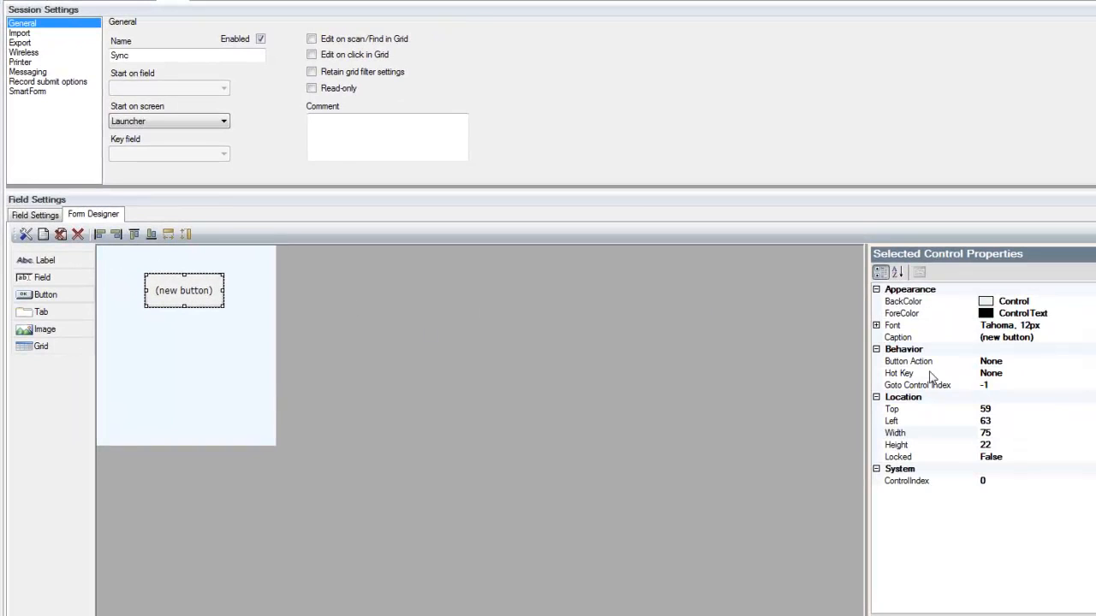
pyautogui.click(1027, 338)
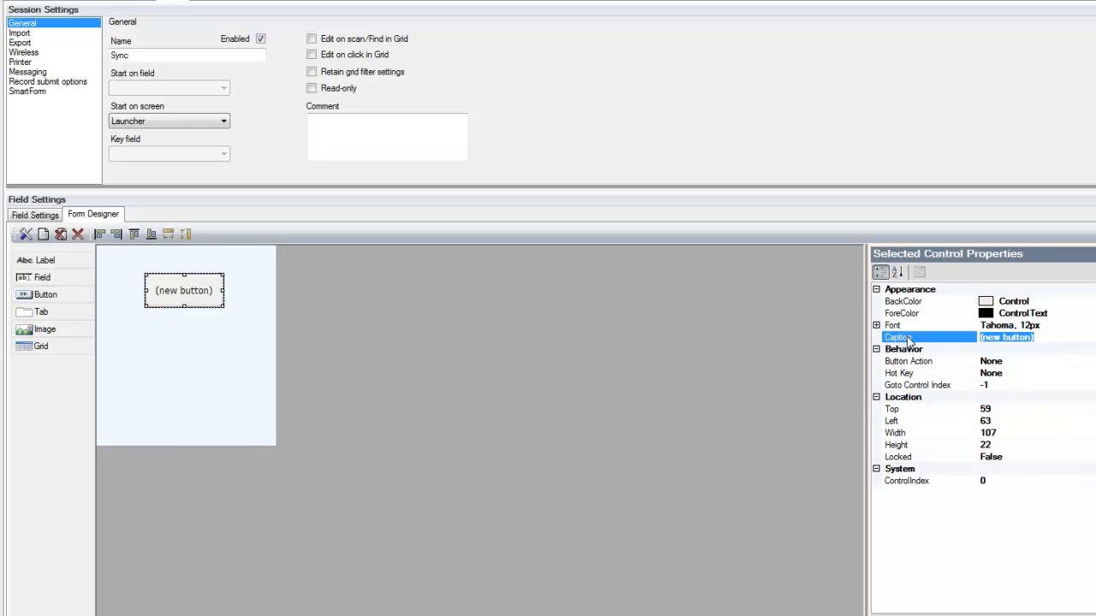
pyautogui.write('Download Data')
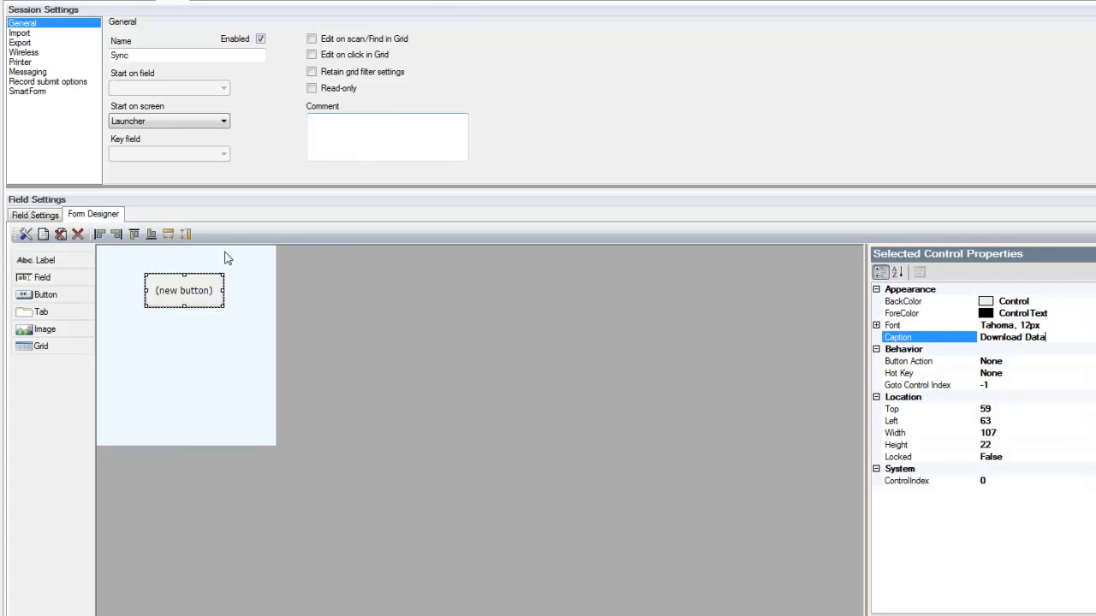
pyautogui.click(181, 357)
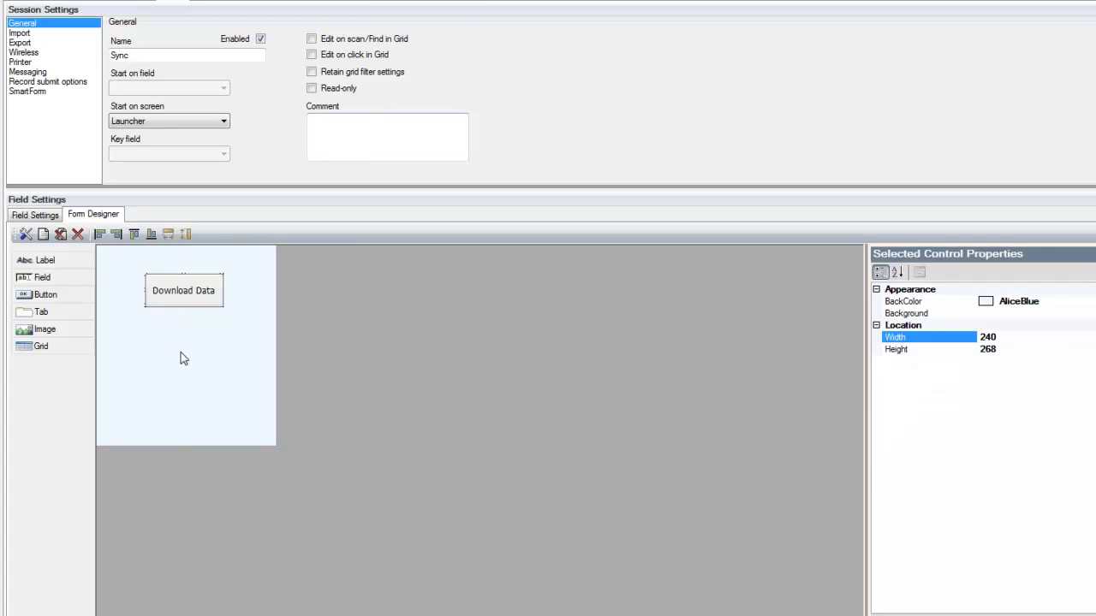
# Set the Download Data button's action to DoSync with SyncHostID 1 and SyncProfileID 1.
pyautogui.click(179, 293)
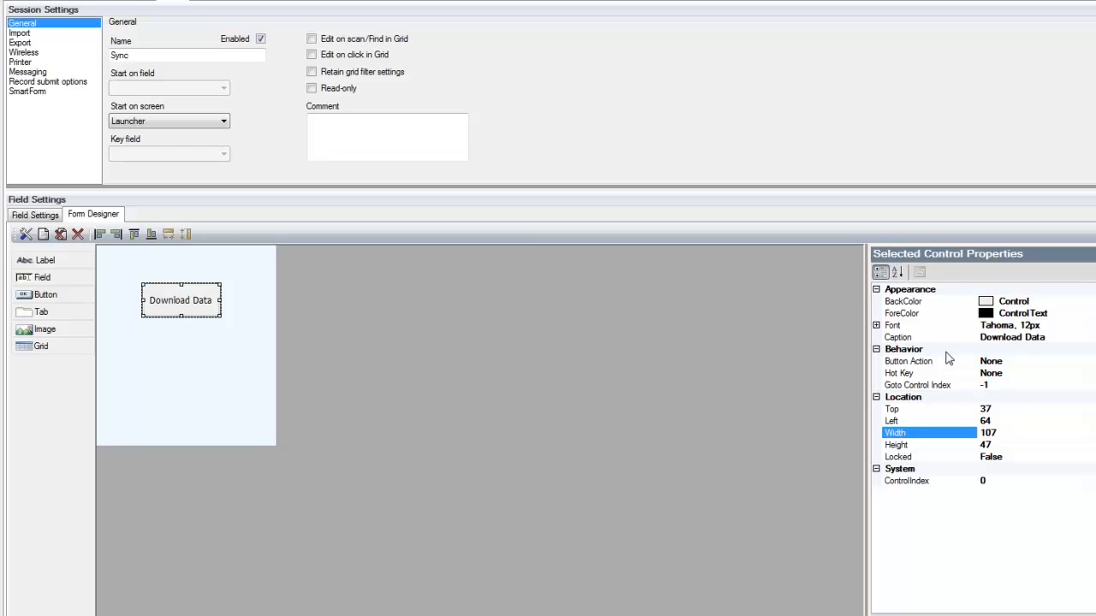
pyautogui.click(1041, 362)
pyautogui.click(1089, 363)
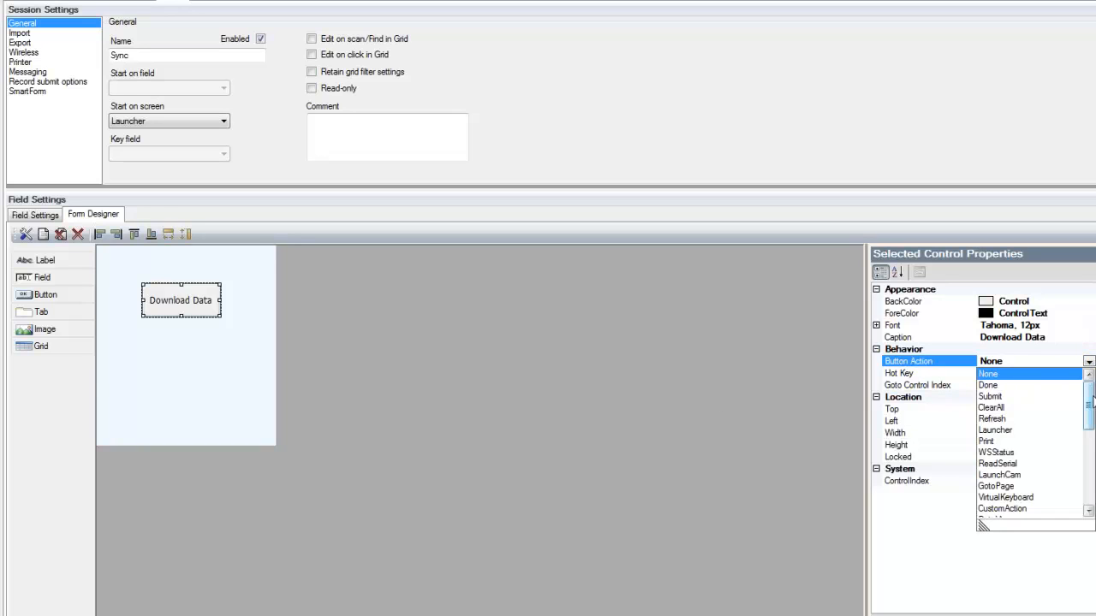
pyautogui.scroll(-4, 1026, 459)
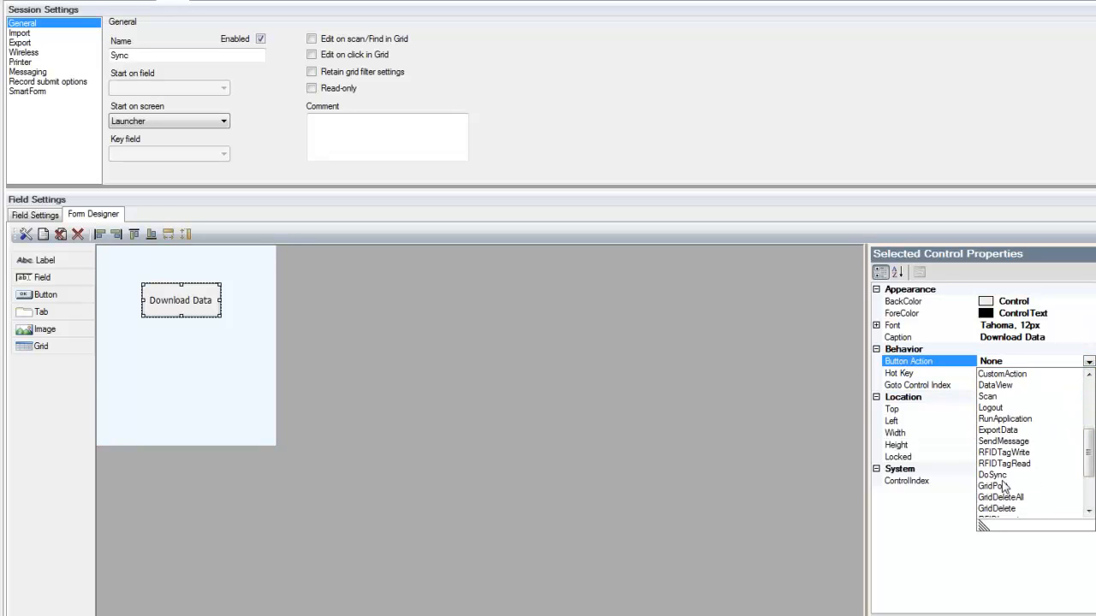
pyautogui.click(995, 475)
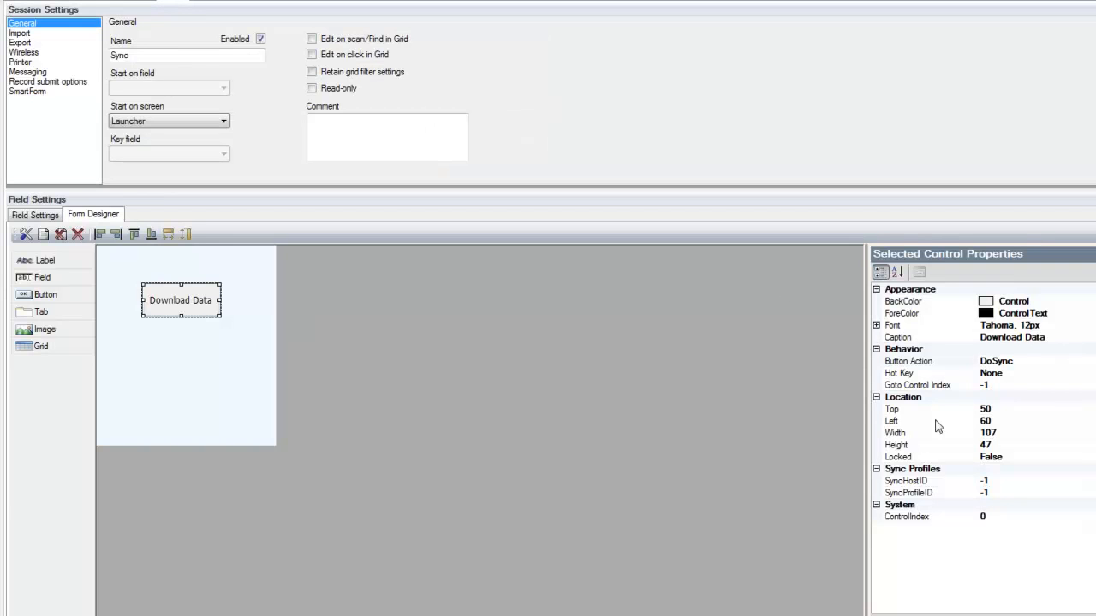
pyautogui.click(996, 480)
pyautogui.write('1')
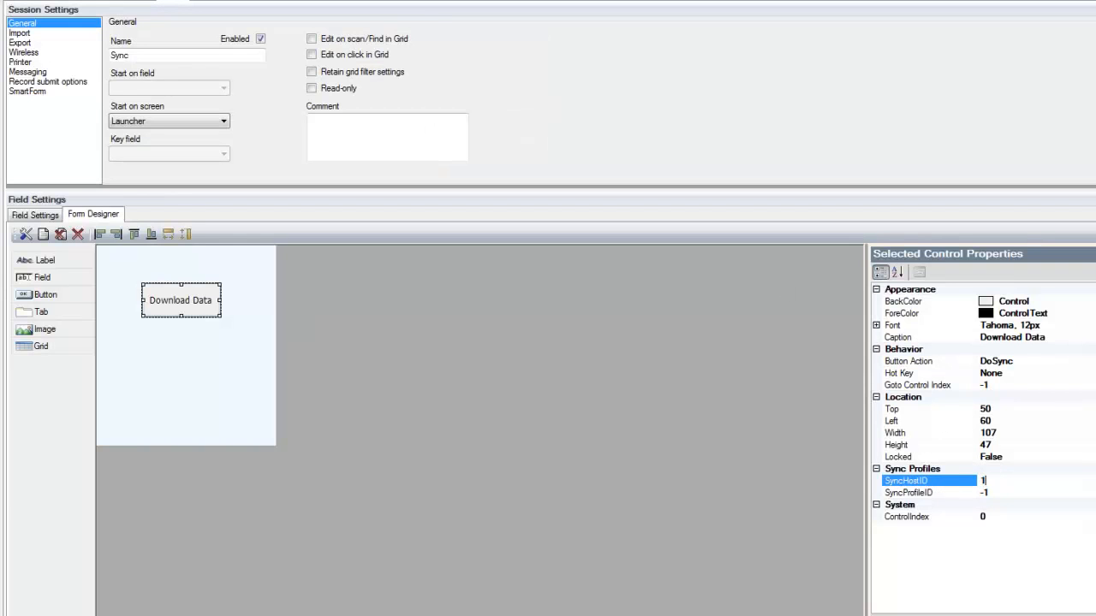
pyautogui.click(1000, 494)
pyautogui.click(916, 495)
pyautogui.write('1')
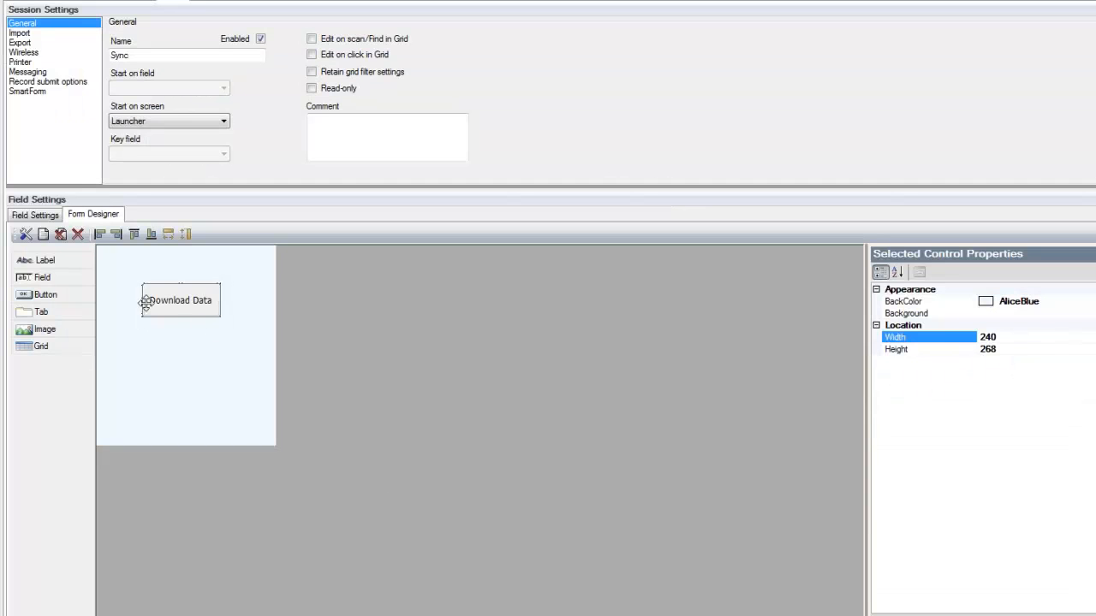
# Add a second button about 112 wide and 44 high below Download Data and caption it Upload Data.
pyautogui.moveTo(75, 301); pyautogui.dragTo(226, 362)
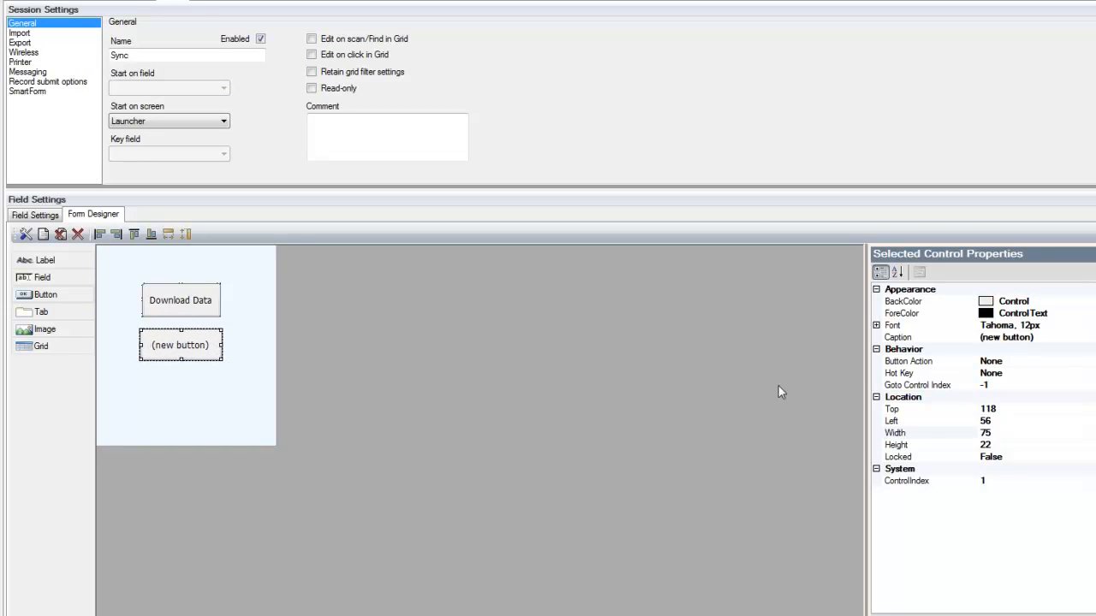
pyautogui.click(1027, 338)
pyautogui.write('Up')
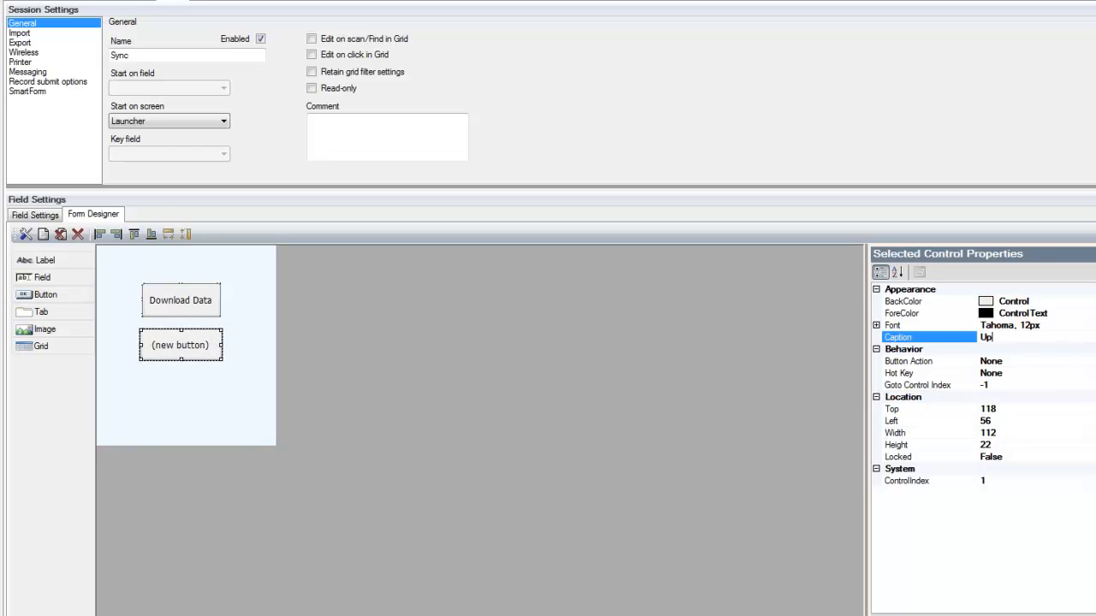
pyautogui.write('load Data')
# Set the Upload Data button's action to DoSync with SyncHostID 1 and SyncProfileID 2.
pyautogui.click(1014, 360)
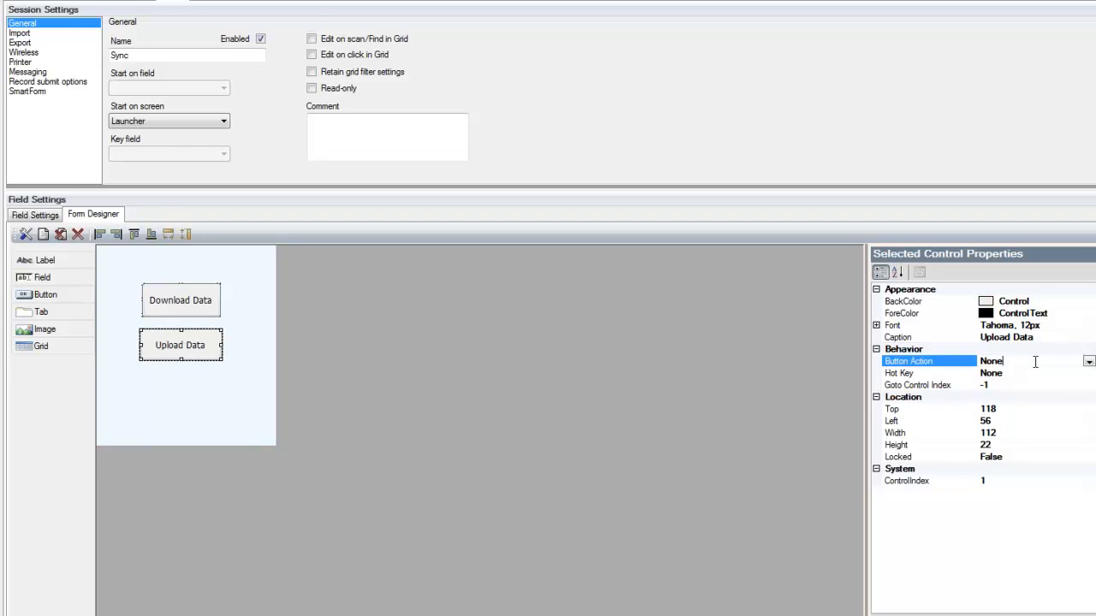
pyautogui.click(1088, 362)
pyautogui.scroll(-3, 1027, 445)
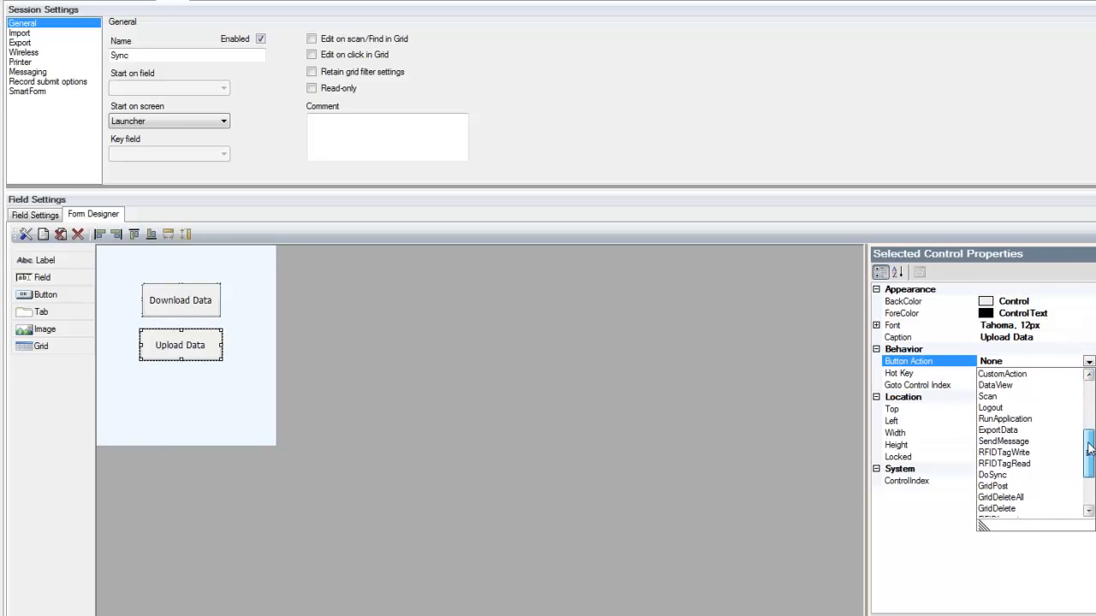
pyautogui.click(1002, 485)
pyautogui.moveTo(990, 481); pyautogui.dragTo(950, 484)
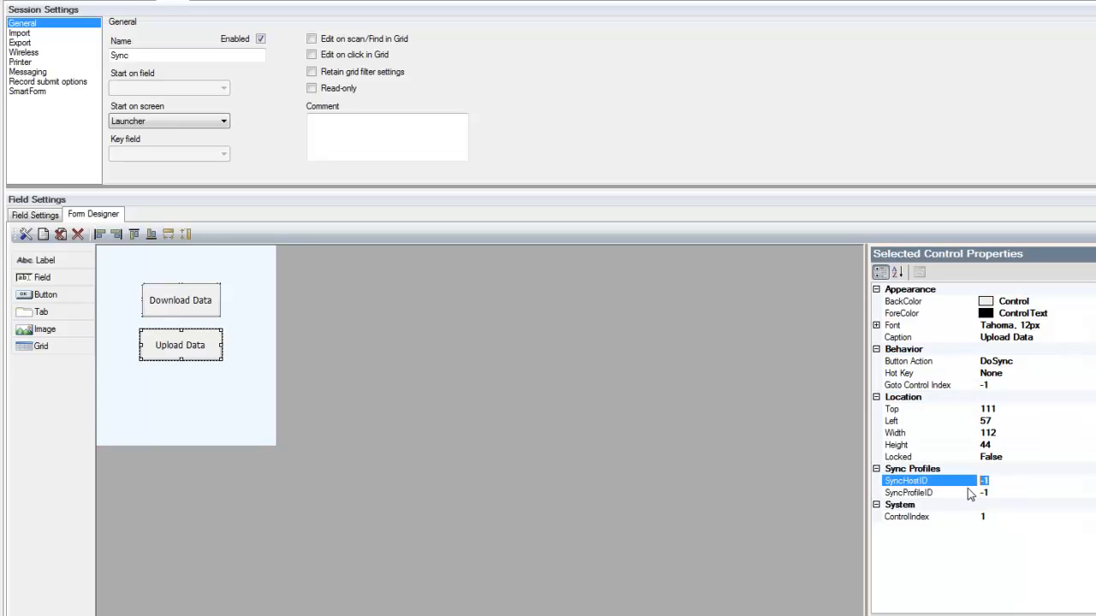
pyautogui.write('1')
pyautogui.click(1030, 493)
pyautogui.moveTo(1031, 493); pyautogui.dragTo(930, 497)
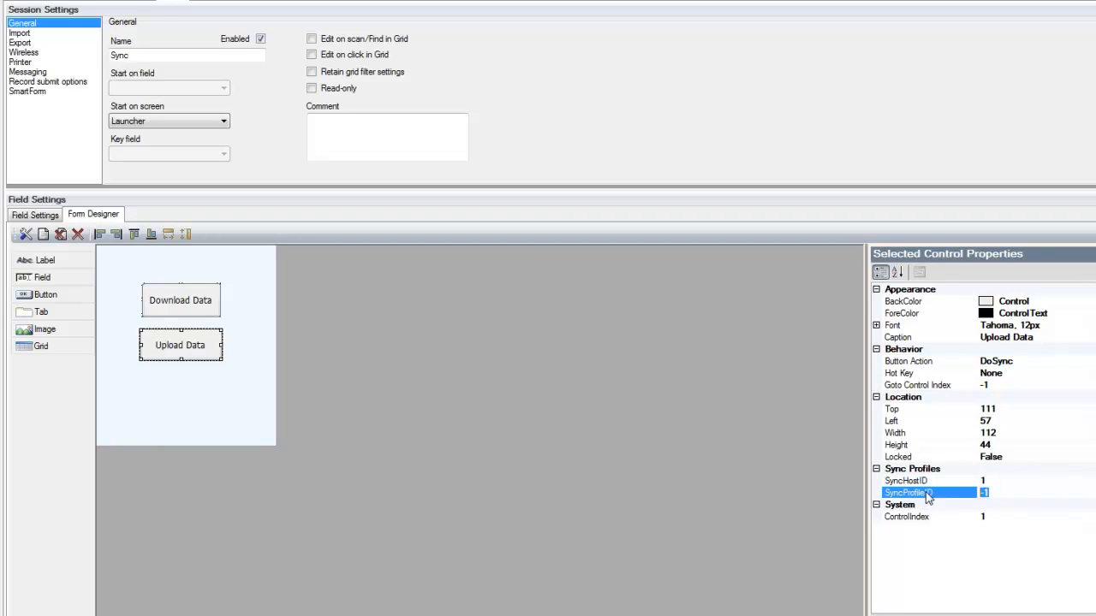
pyautogui.write('2')
pyautogui.click(129, 419)
# Add a third button about 102 wide and 44 high below Upload Data, captioned Done, with the Done action.
pyautogui.moveTo(47, 300); pyautogui.dragTo(197, 400)
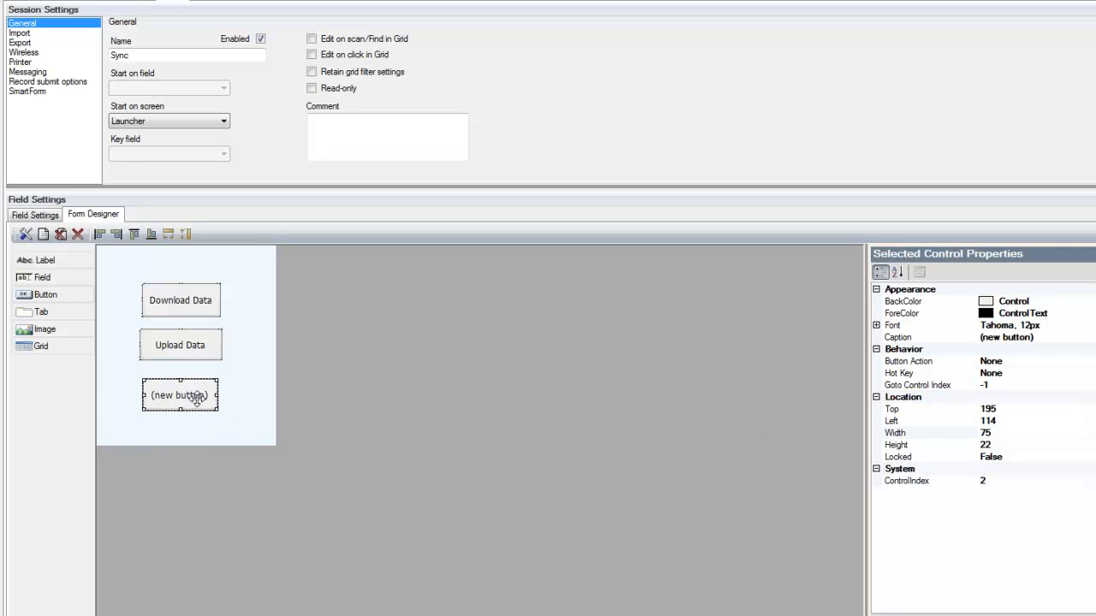
pyautogui.click(1044, 339)
pyautogui.write('Done')
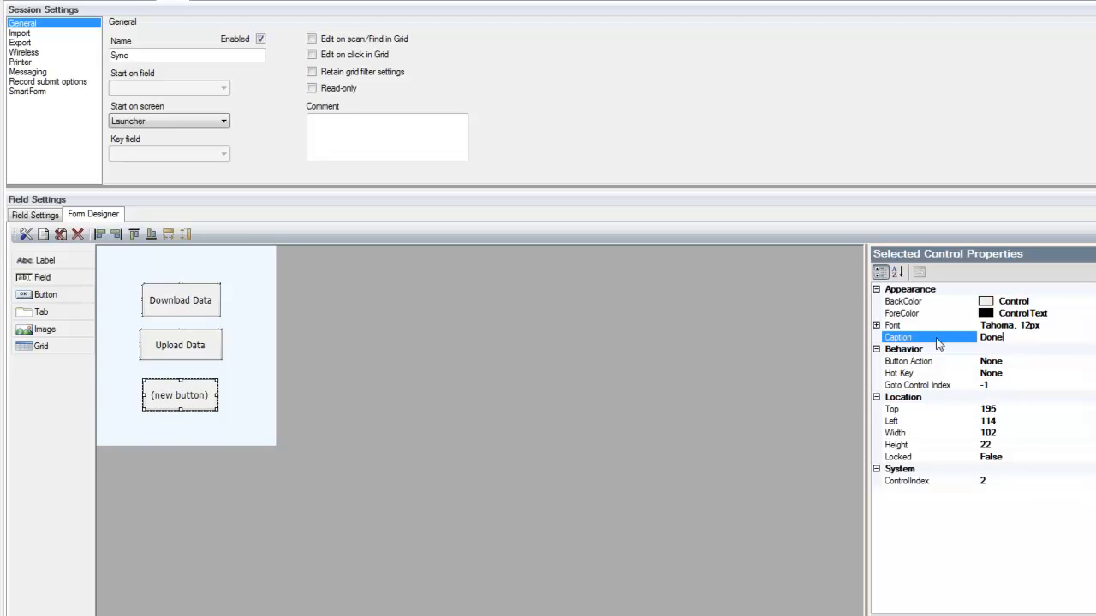
pyautogui.click(1037, 362)
pyautogui.click(1087, 362)
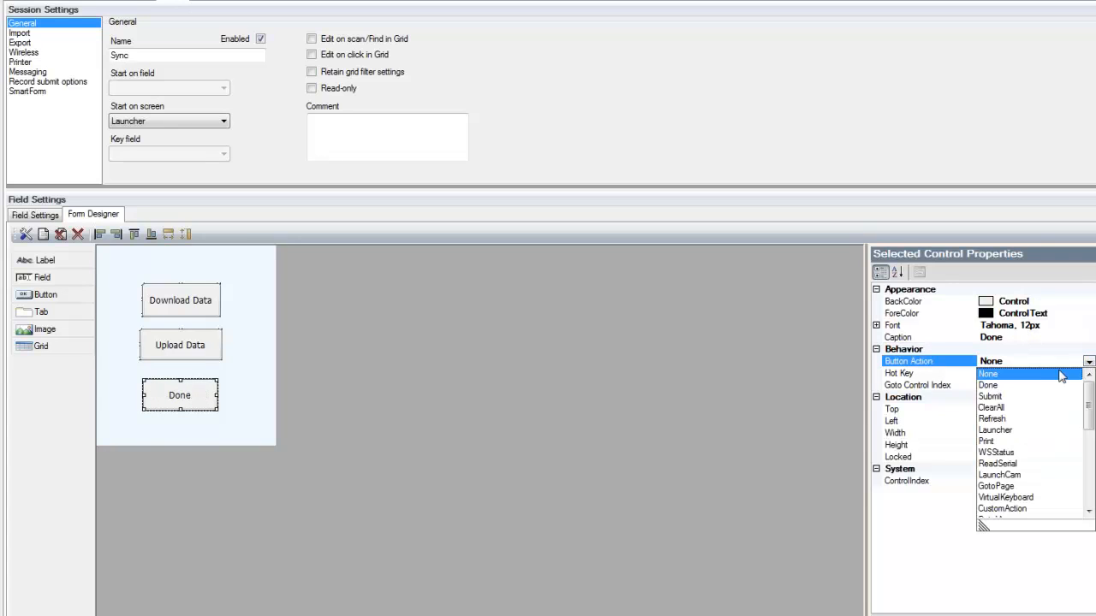
pyautogui.click(1010, 387)
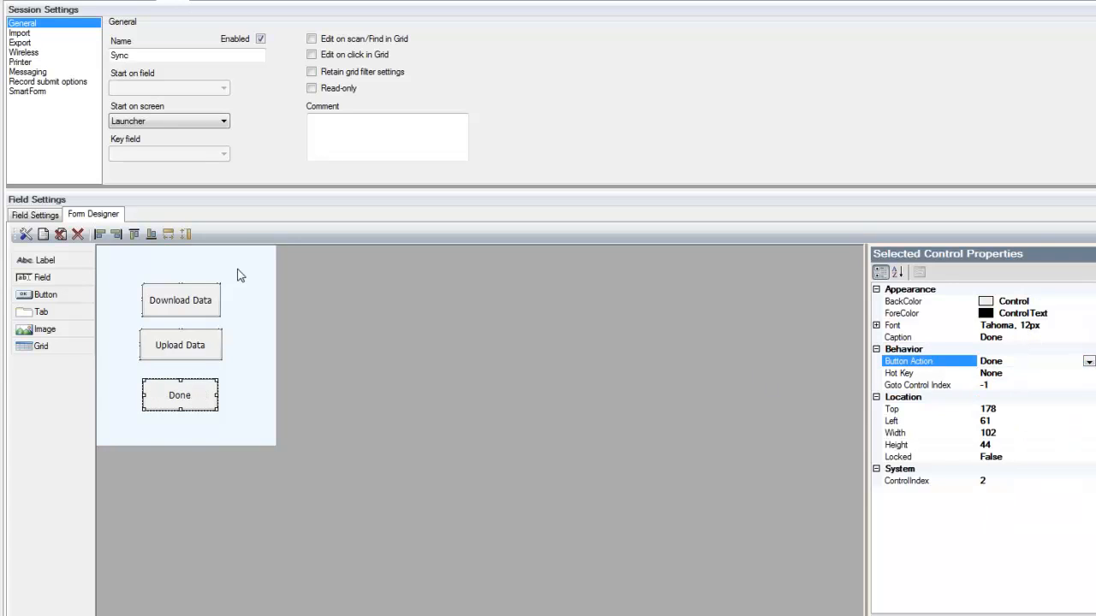
# Left-align the Download Data, Upload Data and Done buttons and give all three the same width.
pyautogui.click(158, 297)
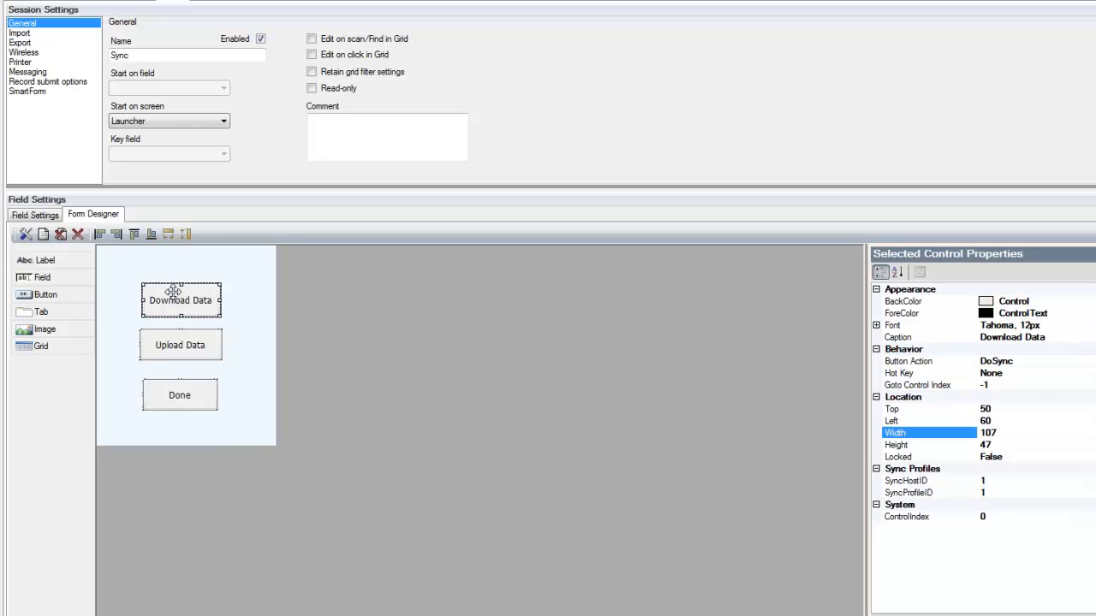
pyautogui.keyDown('ctrl'); pyautogui.click(180, 342); pyautogui.keyUp('ctrl')
pyautogui.keyDown('ctrl'); pyautogui.click(168, 394); pyautogui.keyUp('ctrl')
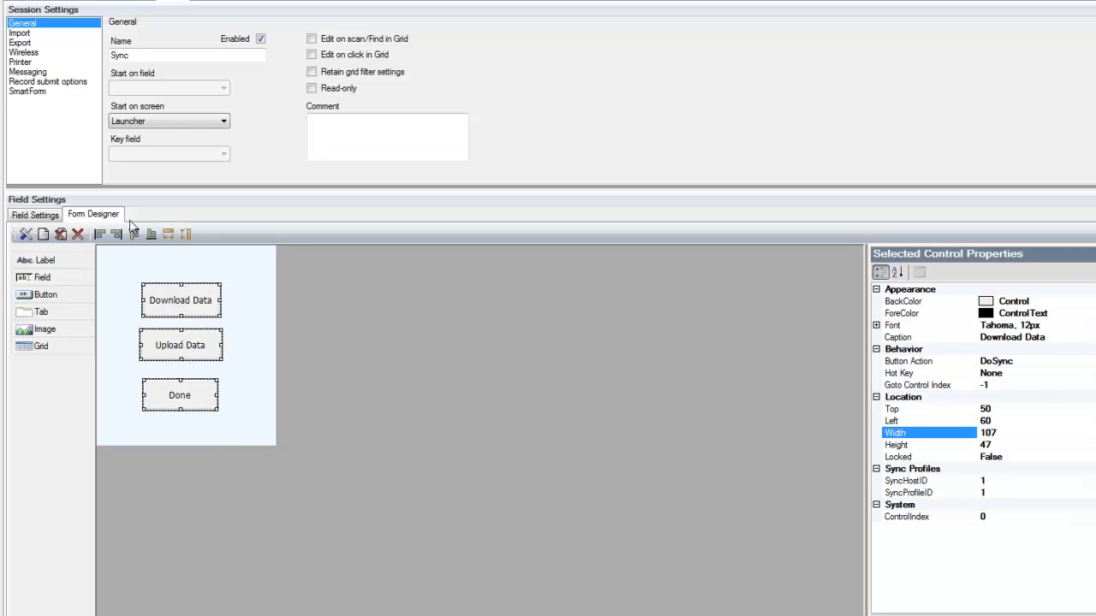
pyautogui.click(99, 234)
pyautogui.click(168, 234)
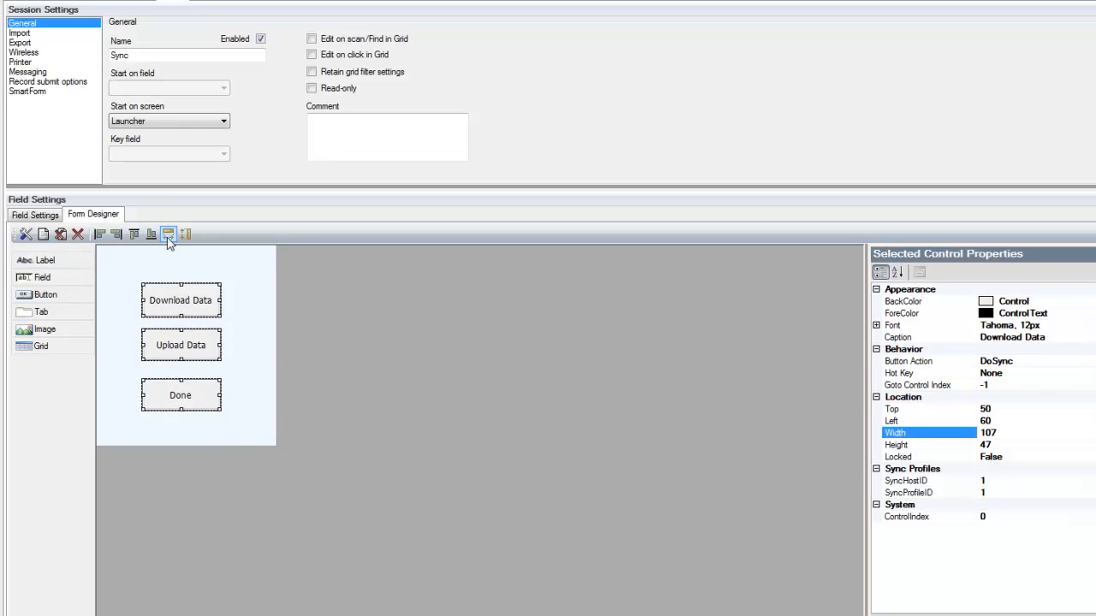
# Set the Sync form's background colour to SlateGray.
pyautogui.click(249, 346)
pyautogui.click(1069, 301)
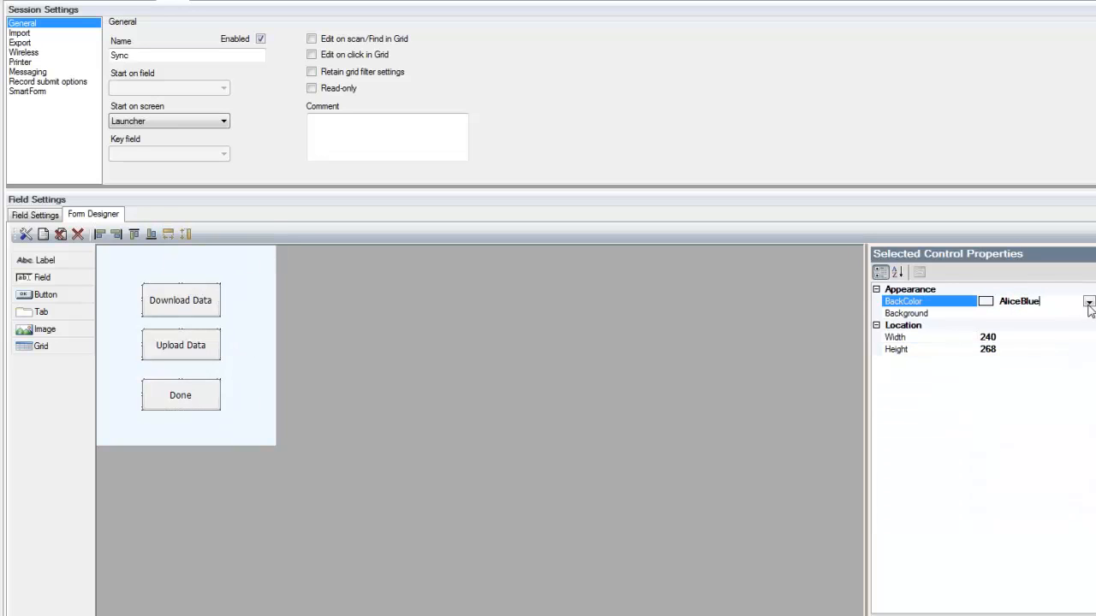
pyautogui.click(1088, 305)
pyautogui.click(975, 454)
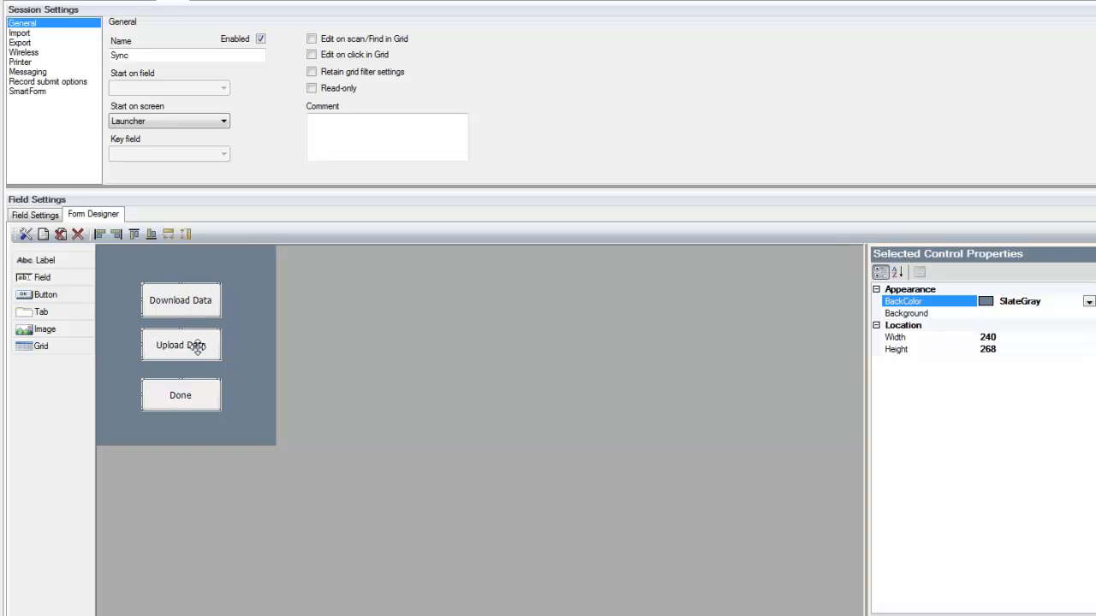
# Build and deploy the project to the connected PDA and close the deployment options.
pyautogui.click(47, 216)
pyautogui.click(80, 214)
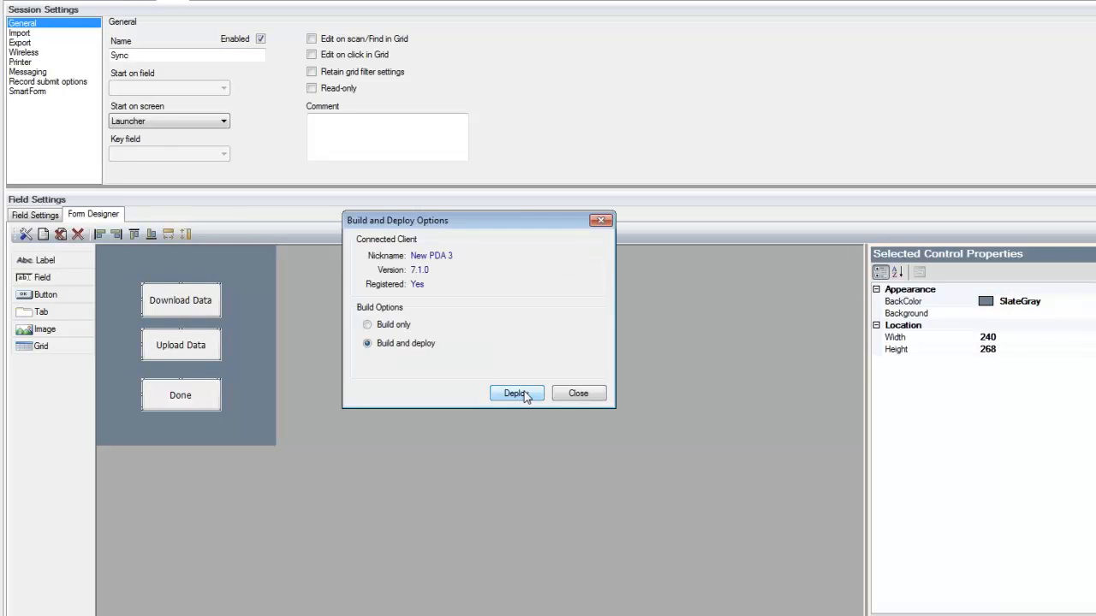
pyautogui.click(514, 393)
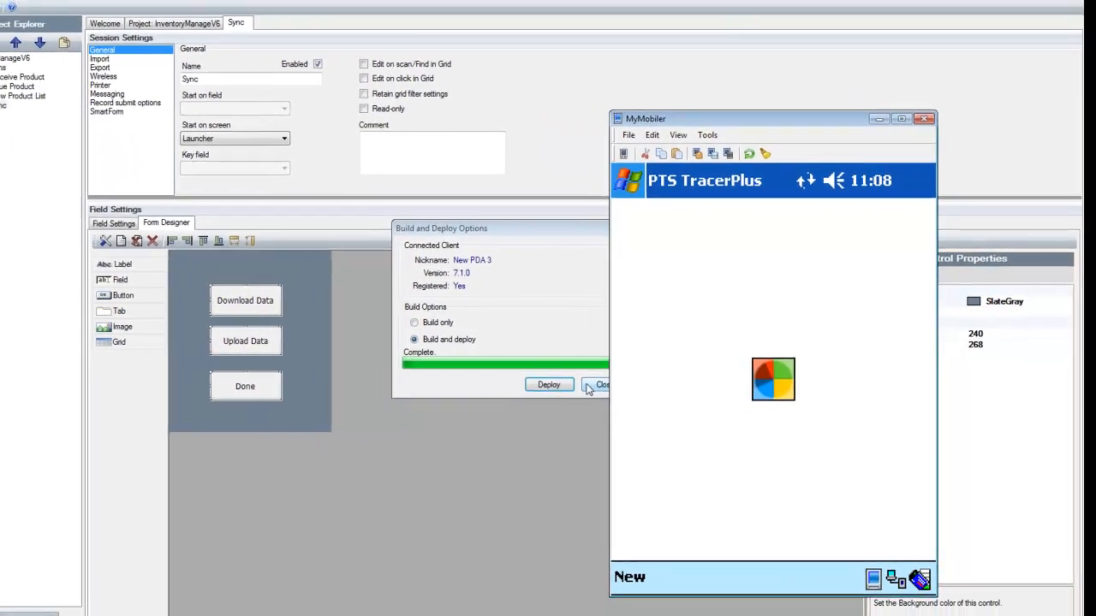
pyautogui.click(613, 379)
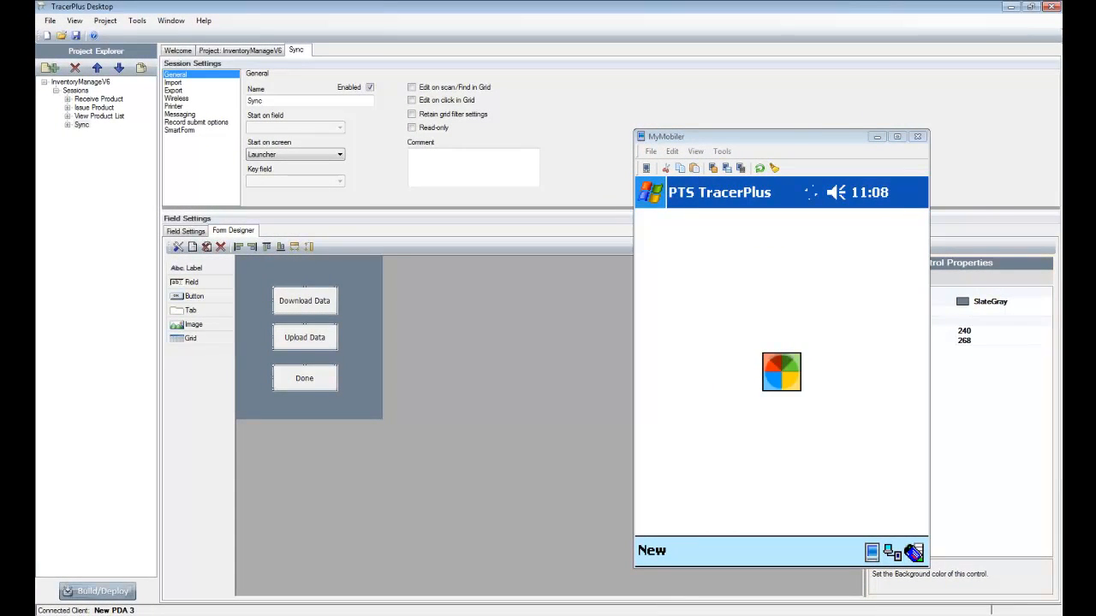
# Switch to TracerPlus Connect's synchronization view and check the View Product List records on the PDA.
pyautogui.hotkey('alt', 'Tab')
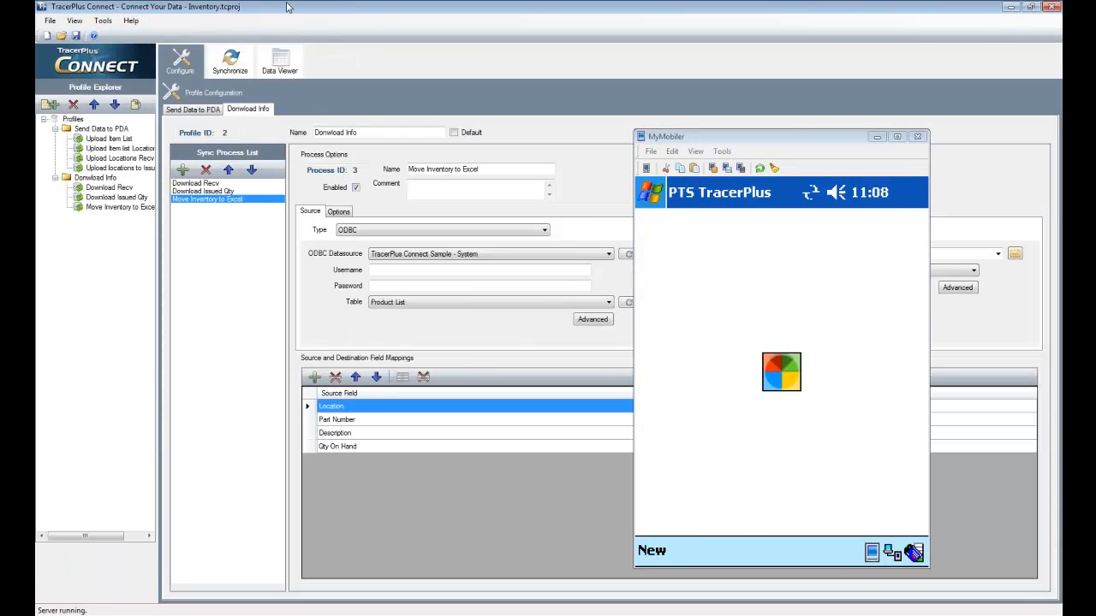
pyautogui.click(229, 64)
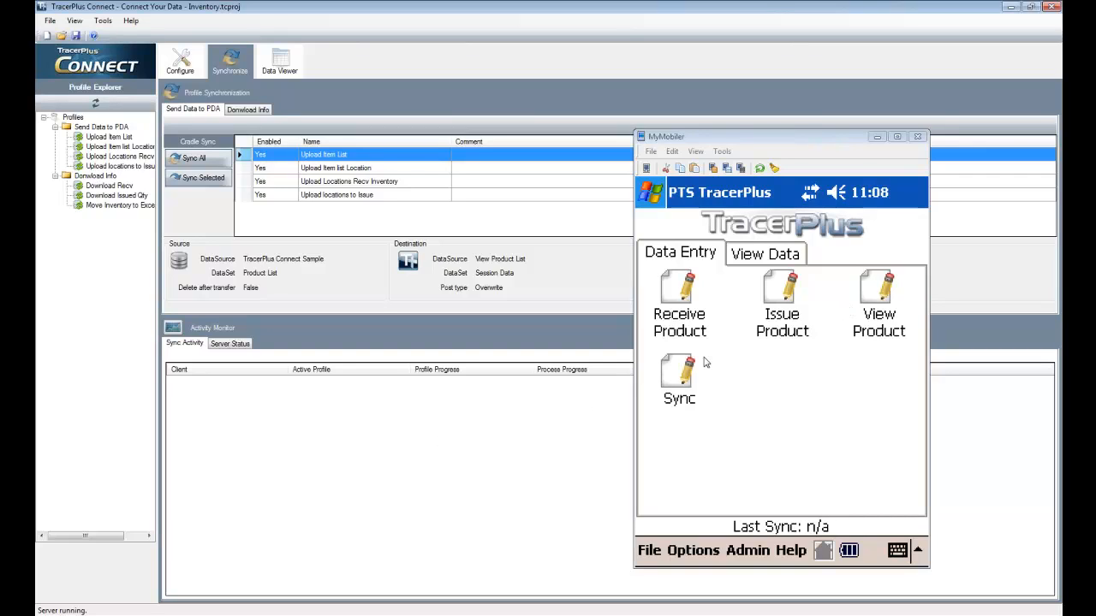
pyautogui.click(774, 255)
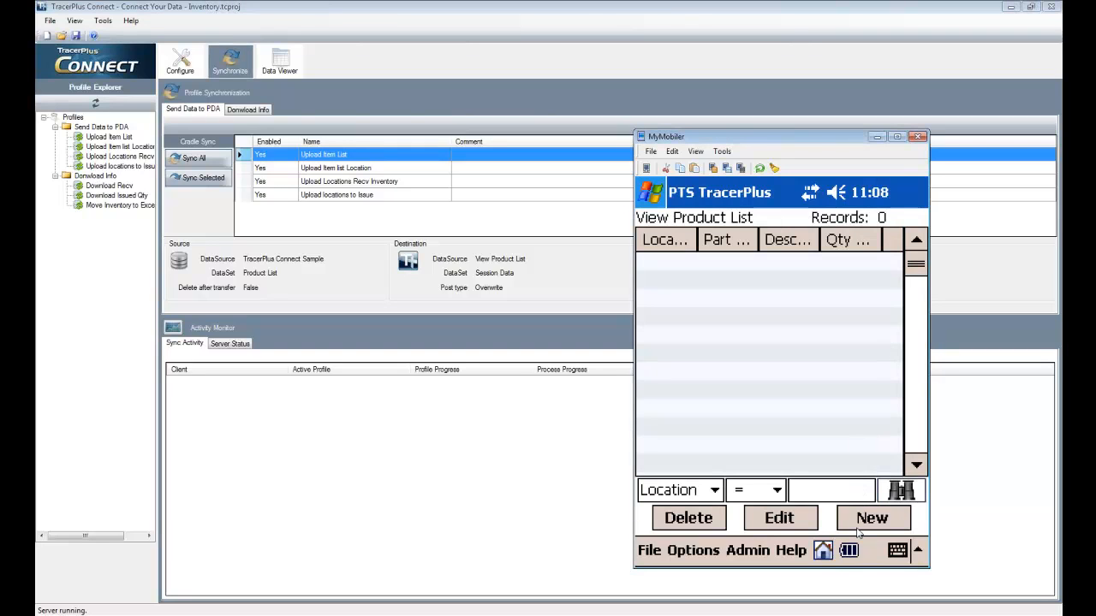
pyautogui.click(823, 551)
pyautogui.click(689, 254)
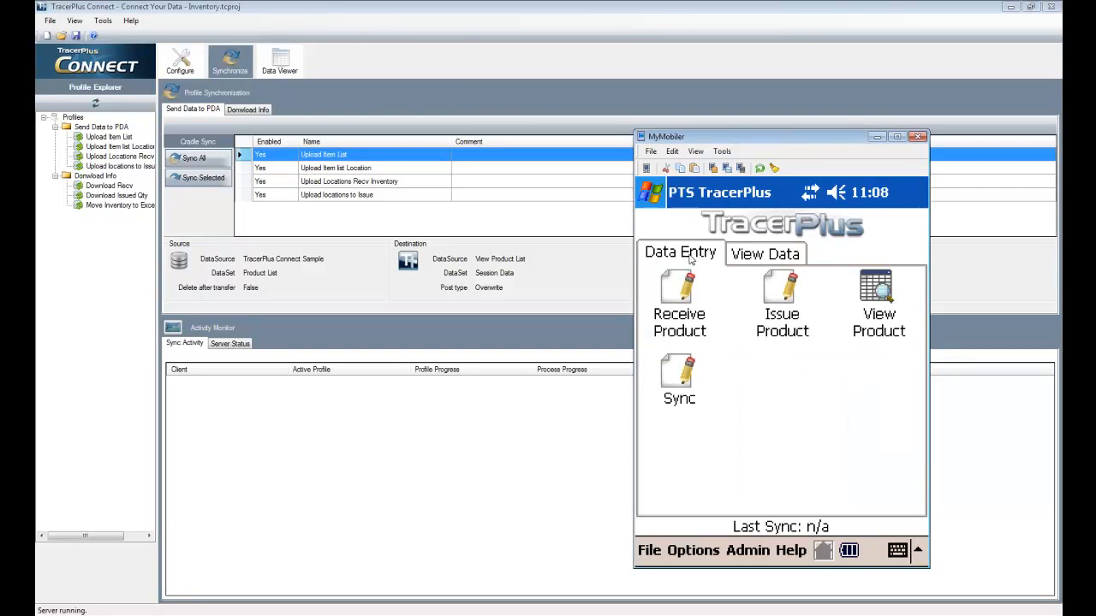
# Run Download Data from the Sync session on the PDA and leave the session with Done.
pyautogui.click(682, 383)
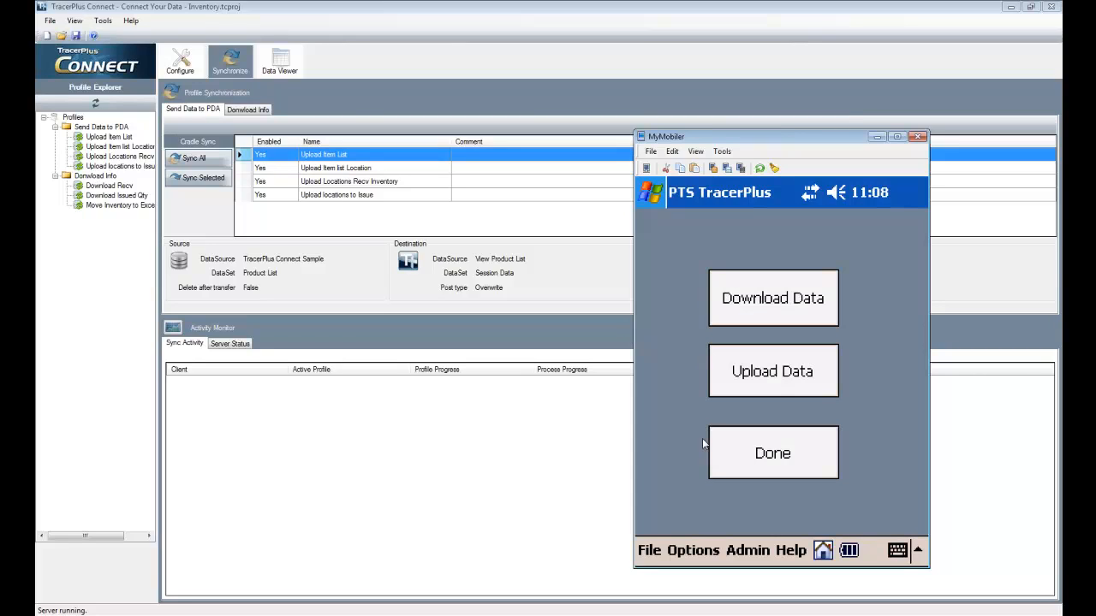
pyautogui.click(776, 308)
pyautogui.click(775, 464)
# Review the downloaded View Product List records on the PDA and return to the data entry sessions.
pyautogui.click(746, 259)
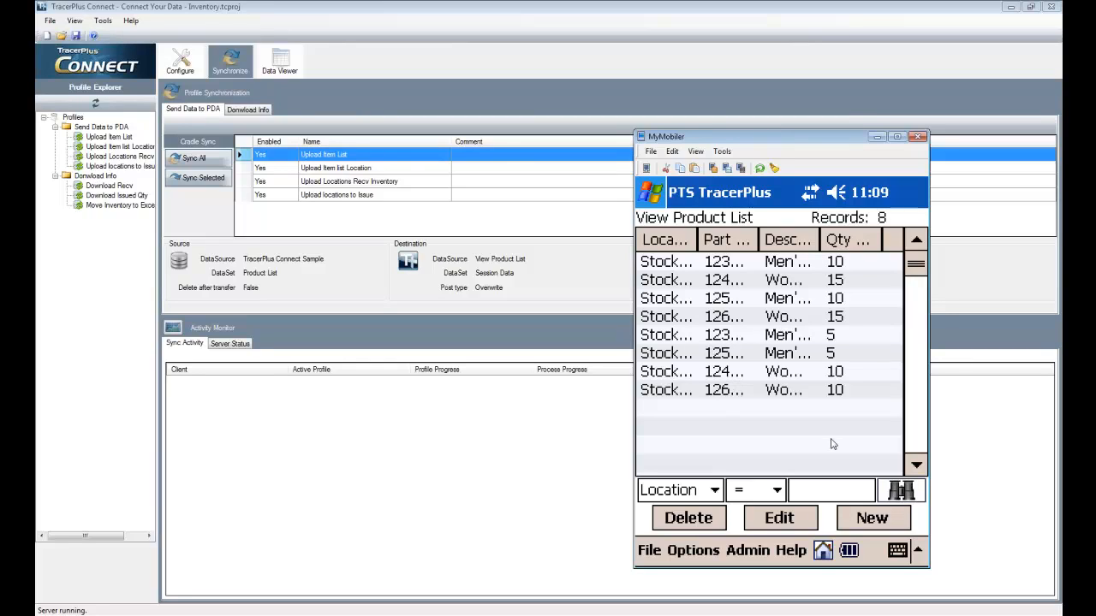
pyautogui.click(821, 551)
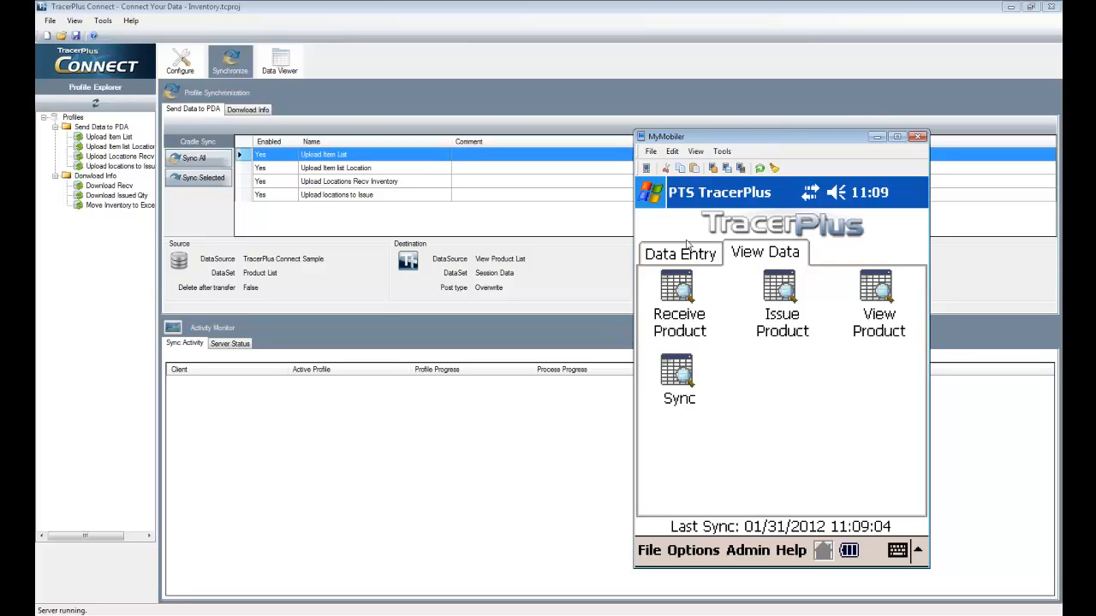
pyautogui.click(689, 259)
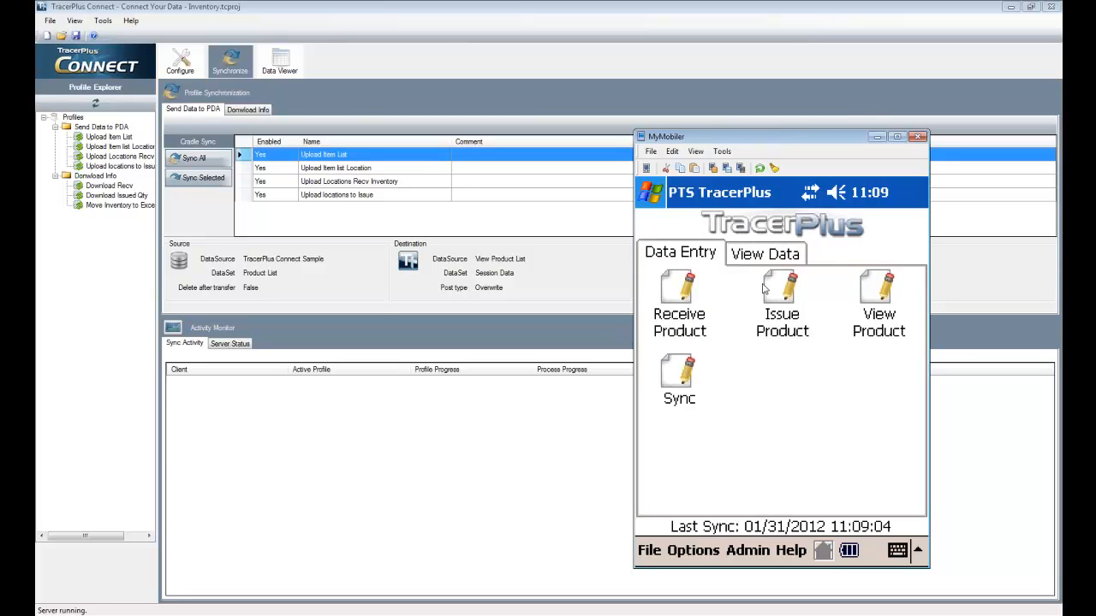
# Save a Receive Product record for part number 123123 in Stockroom 1 with a quantity to receive of 5.
pyautogui.click(682, 302)
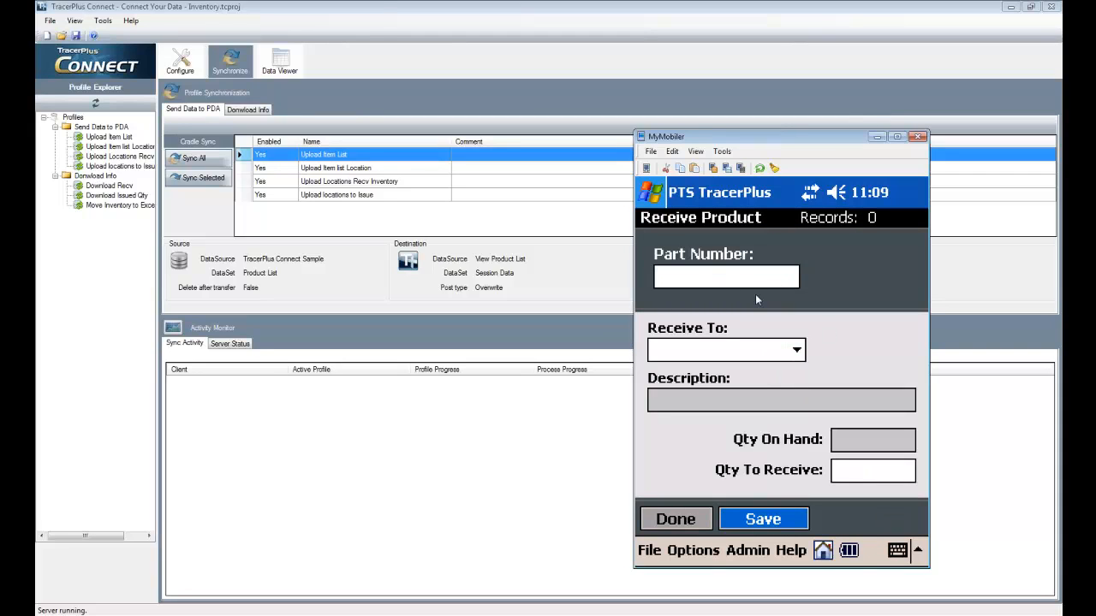
pyautogui.write('123123')
pyautogui.press('Tab')
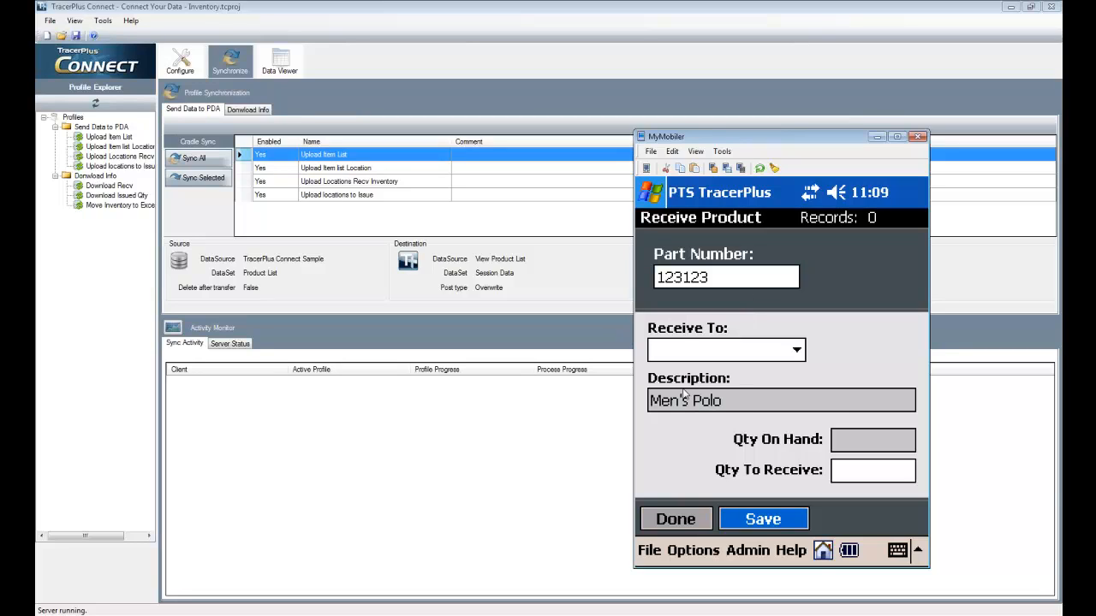
pyautogui.click(796, 350)
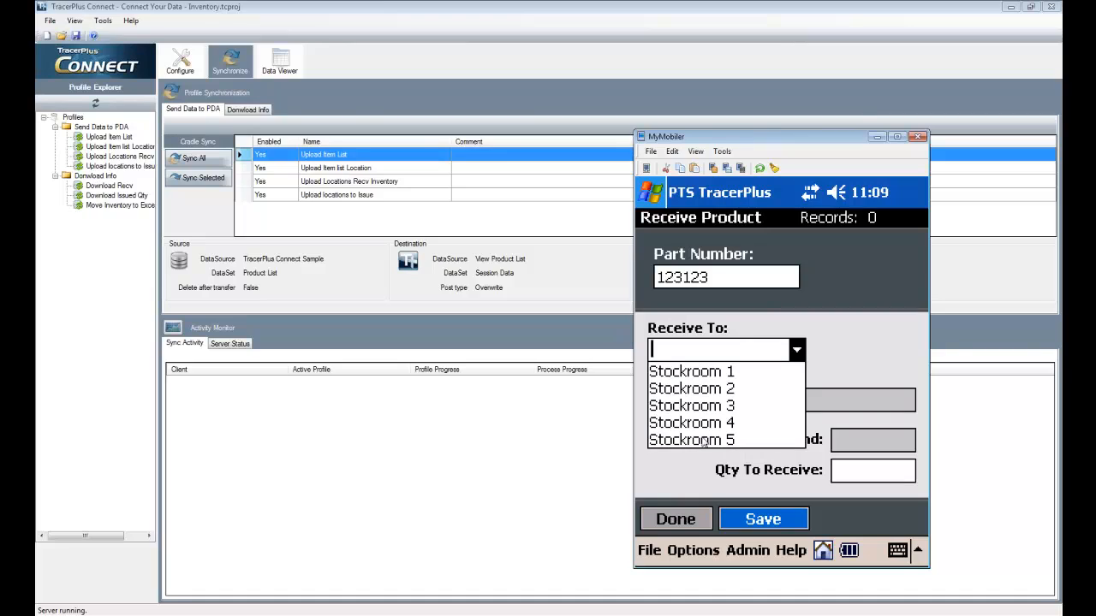
pyautogui.click(721, 375)
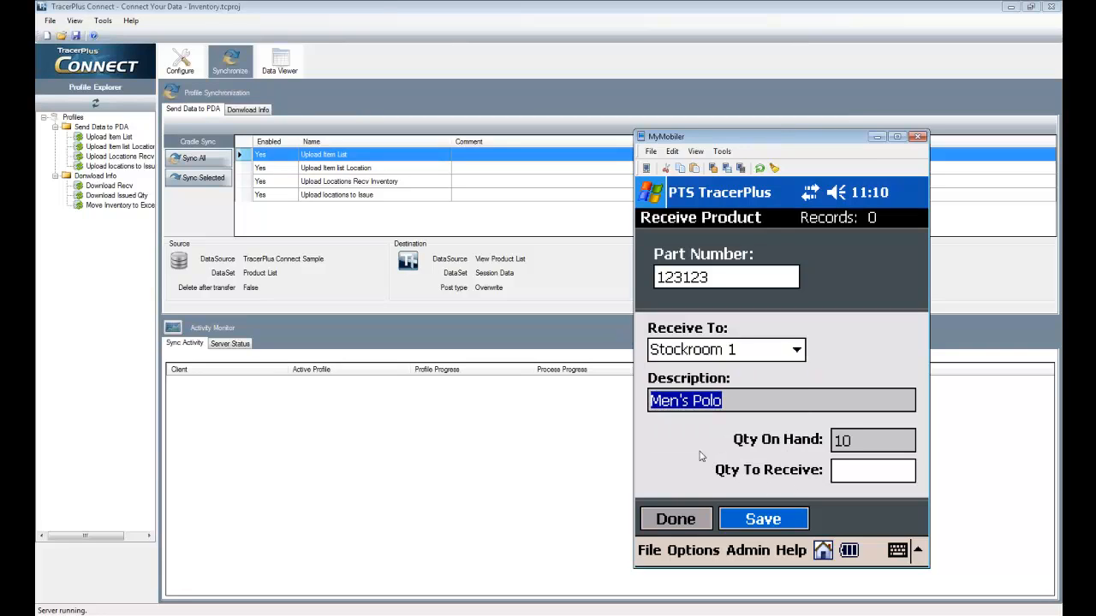
pyautogui.click(861, 474)
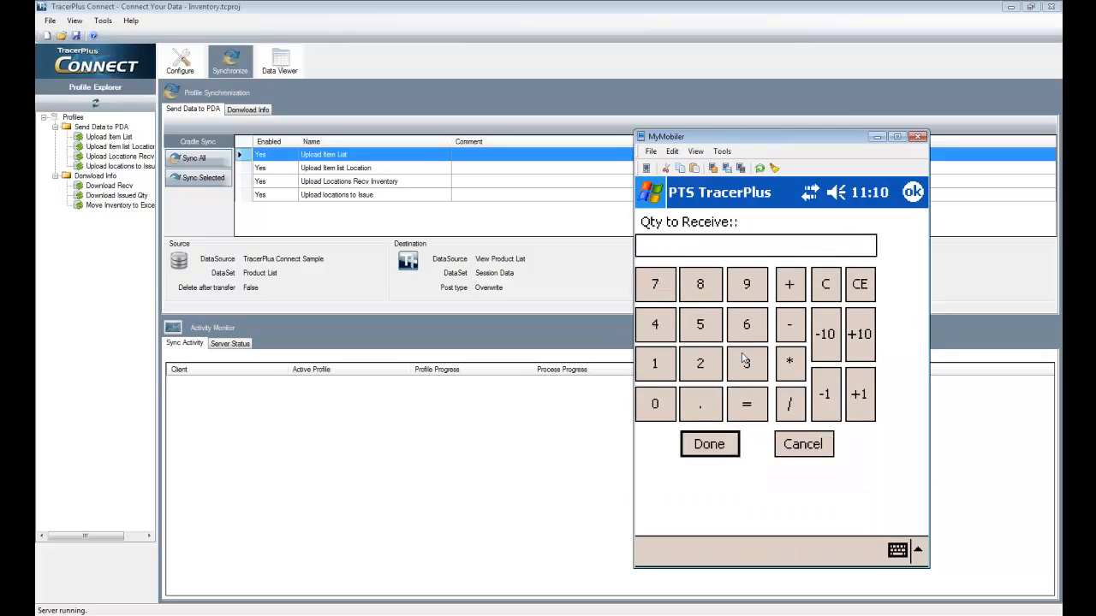
pyautogui.click(701, 328)
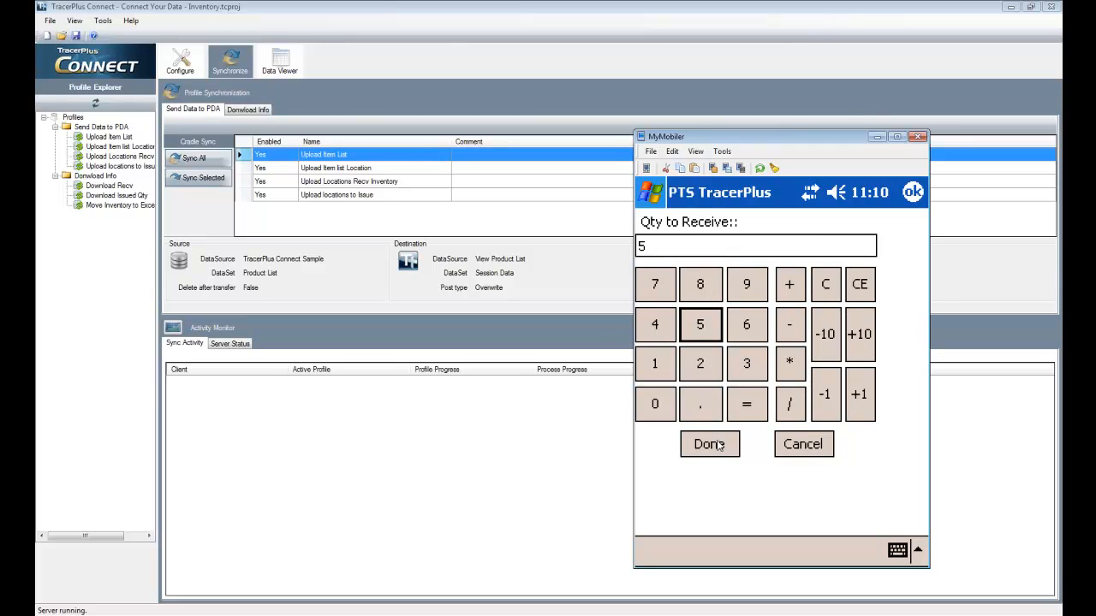
pyautogui.click(719, 443)
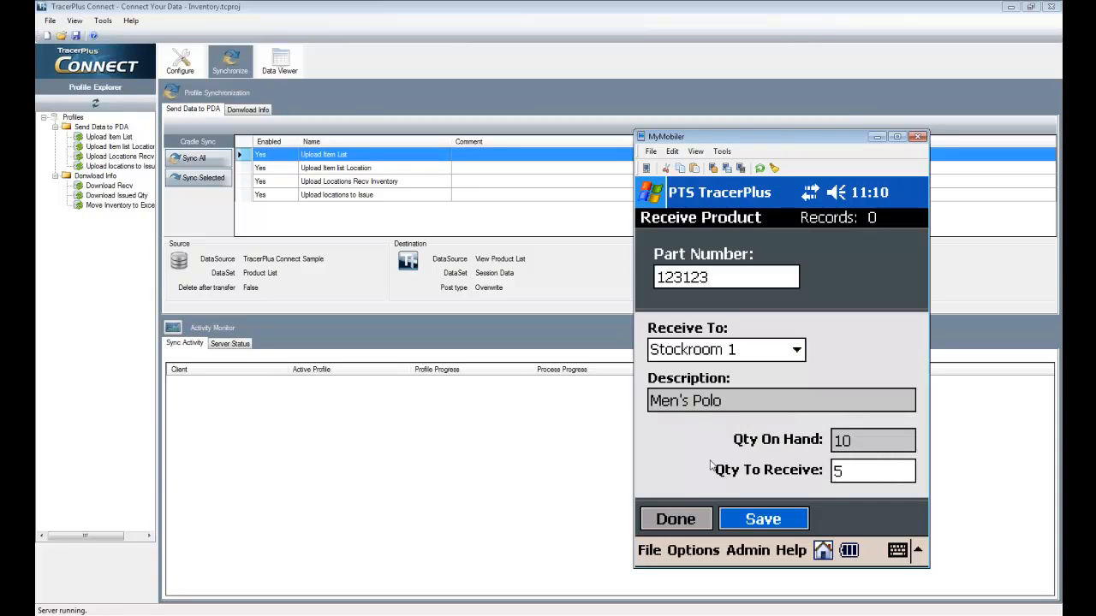
pyautogui.click(765, 522)
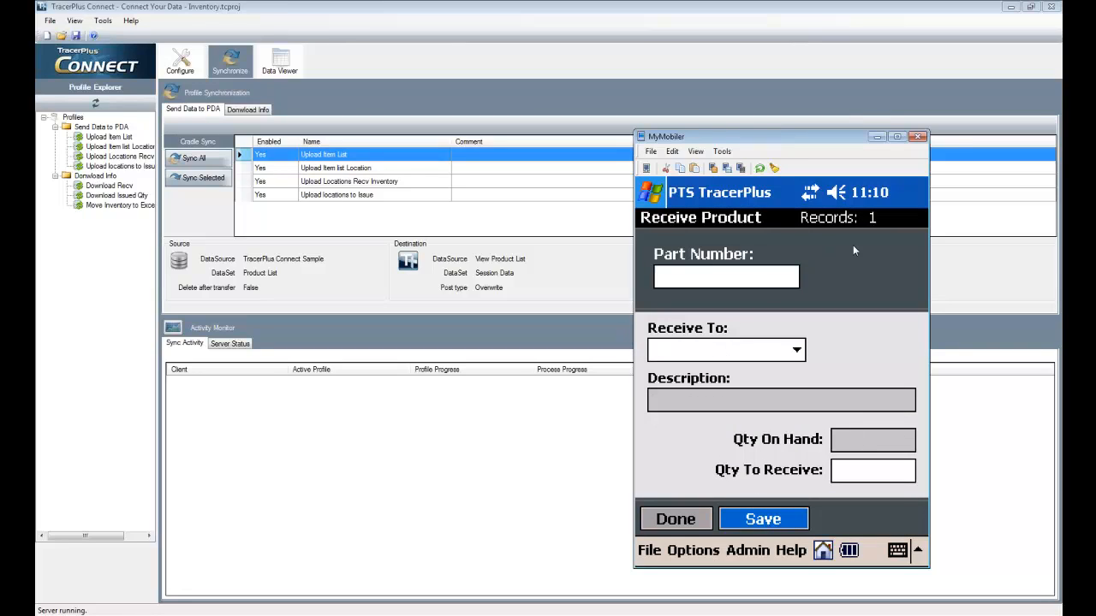
# Save a Receive Product record for part number 124124 in Stockroom 1 with a quantity to receive of 10.
pyautogui.write('124124')
pyautogui.press('Tab')
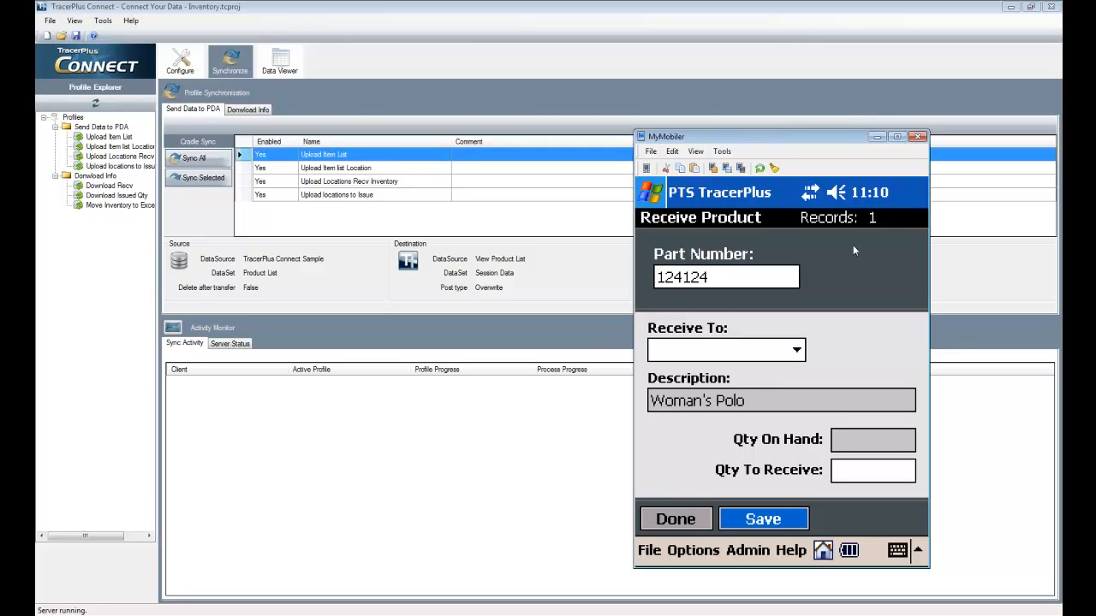
pyautogui.click(797, 351)
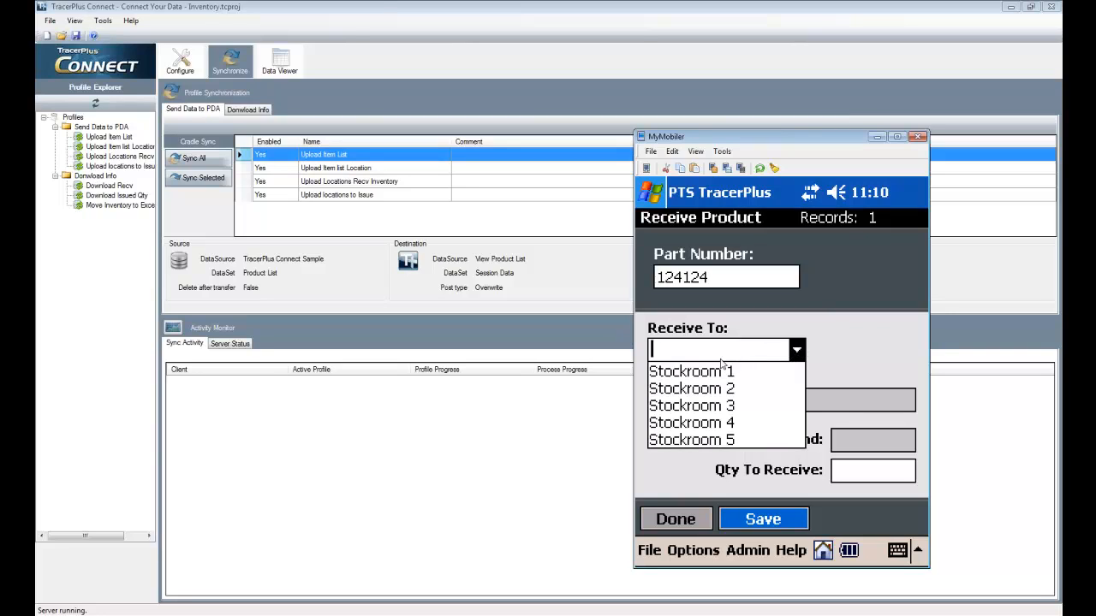
pyautogui.click(712, 389)
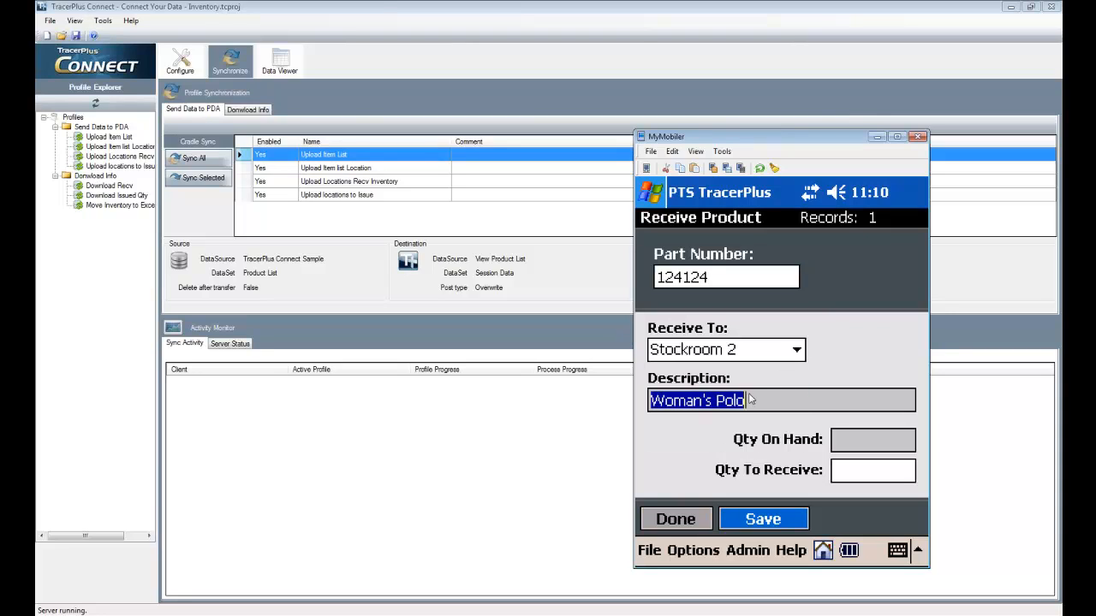
pyautogui.click(802, 351)
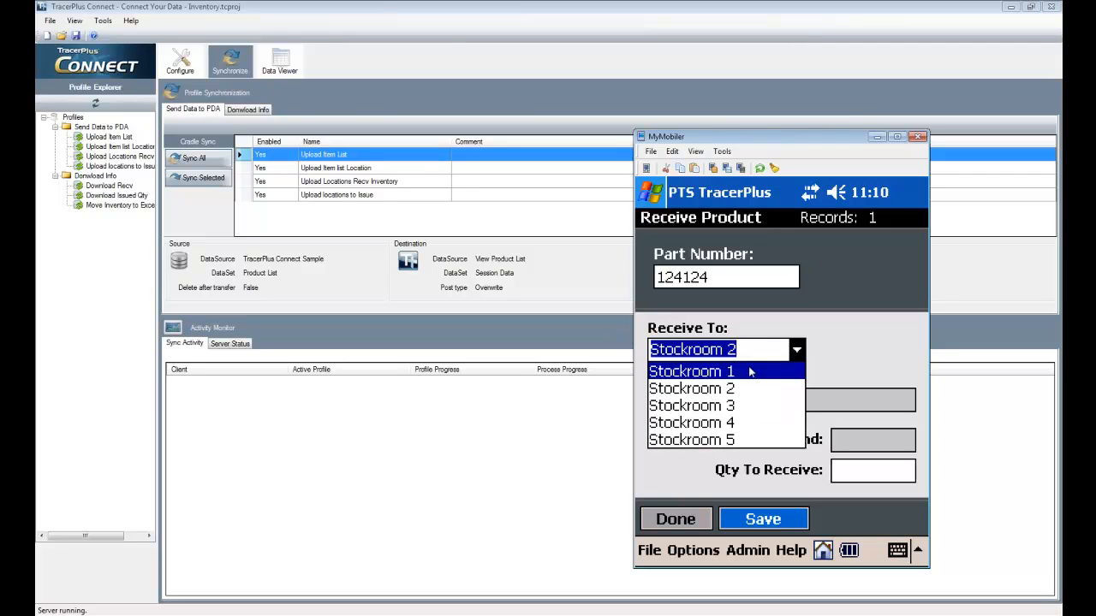
pyautogui.click(750, 371)
pyautogui.click(860, 480)
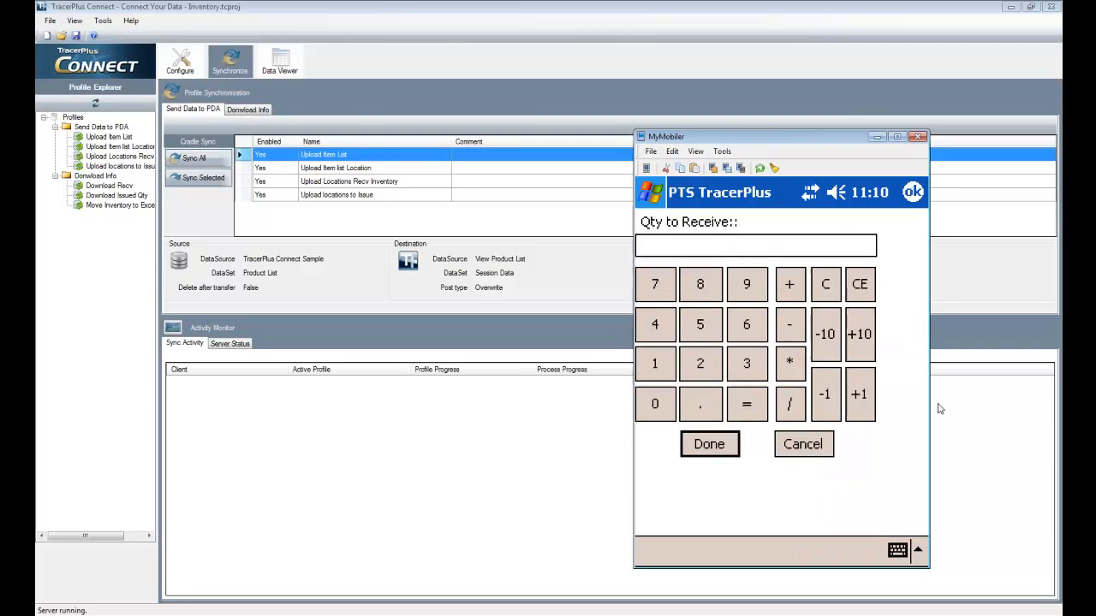
pyautogui.click(655, 363)
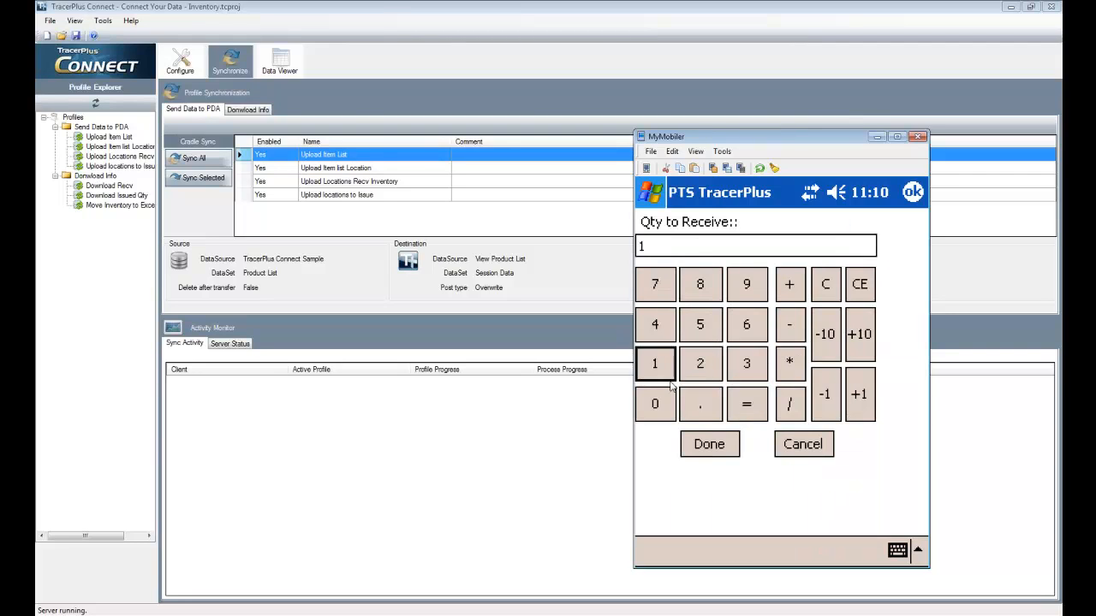
pyautogui.click(655, 404)
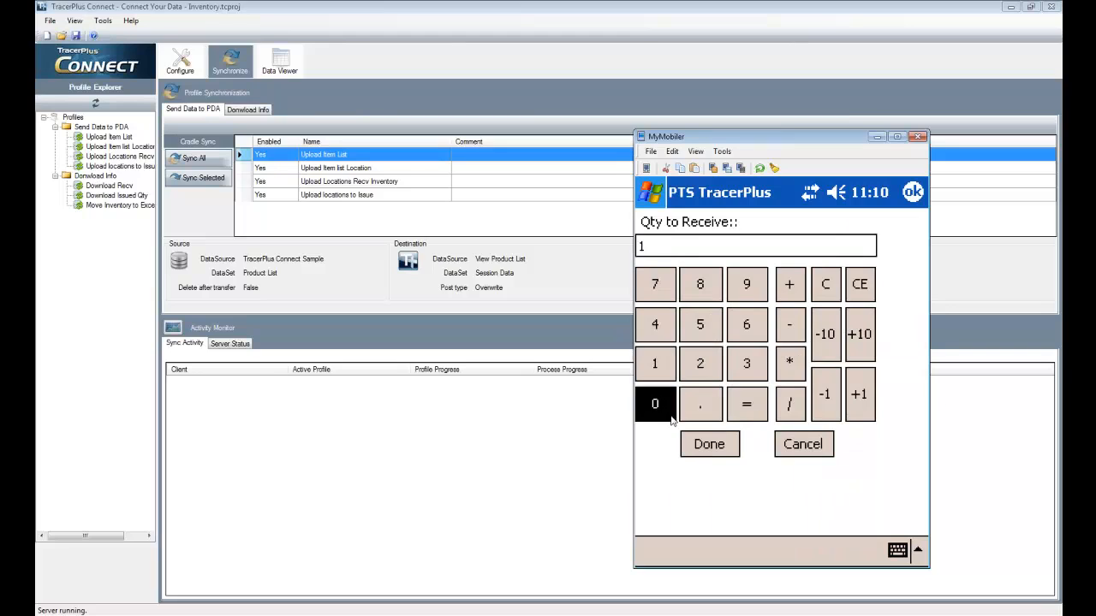
pyautogui.click(715, 445)
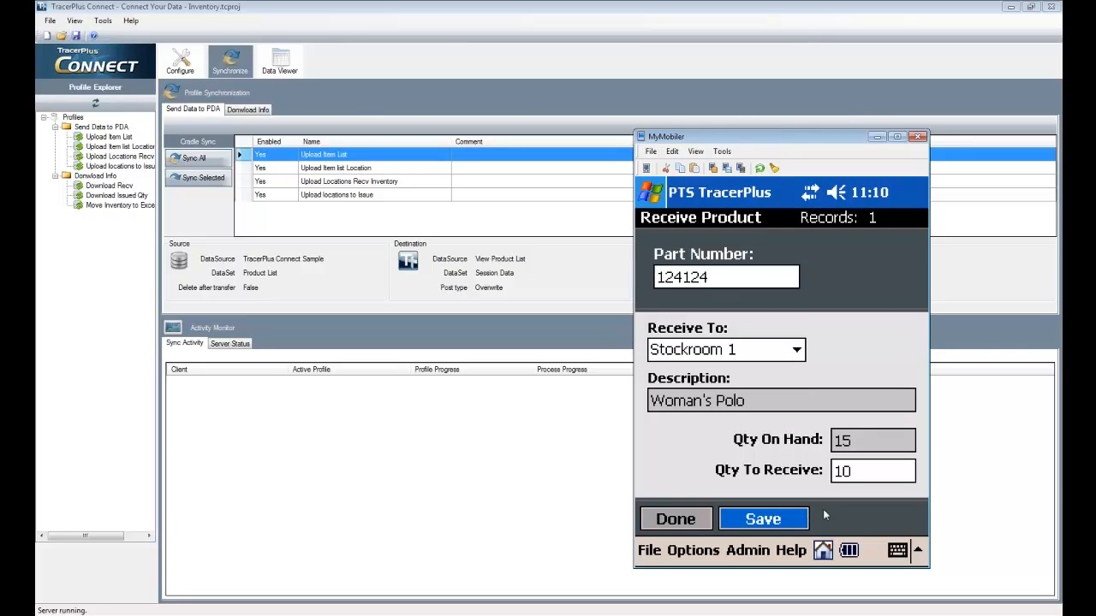
pyautogui.click(806, 516)
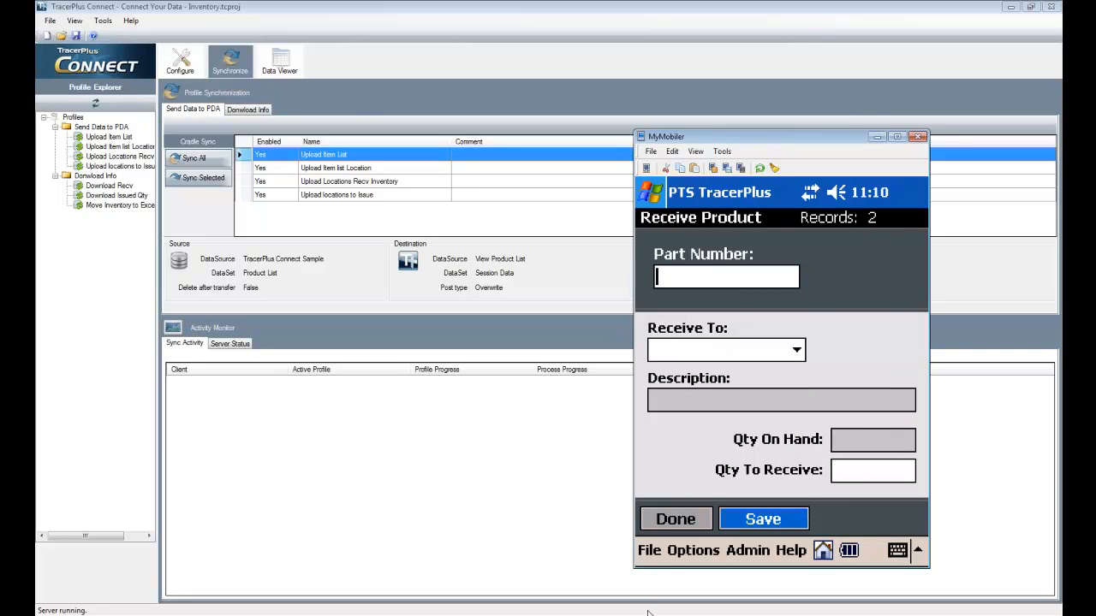
# Run Upload Data from the Sync session on the PDA and exit the session with Done.
pyautogui.click(823, 550)
pyautogui.click(682, 374)
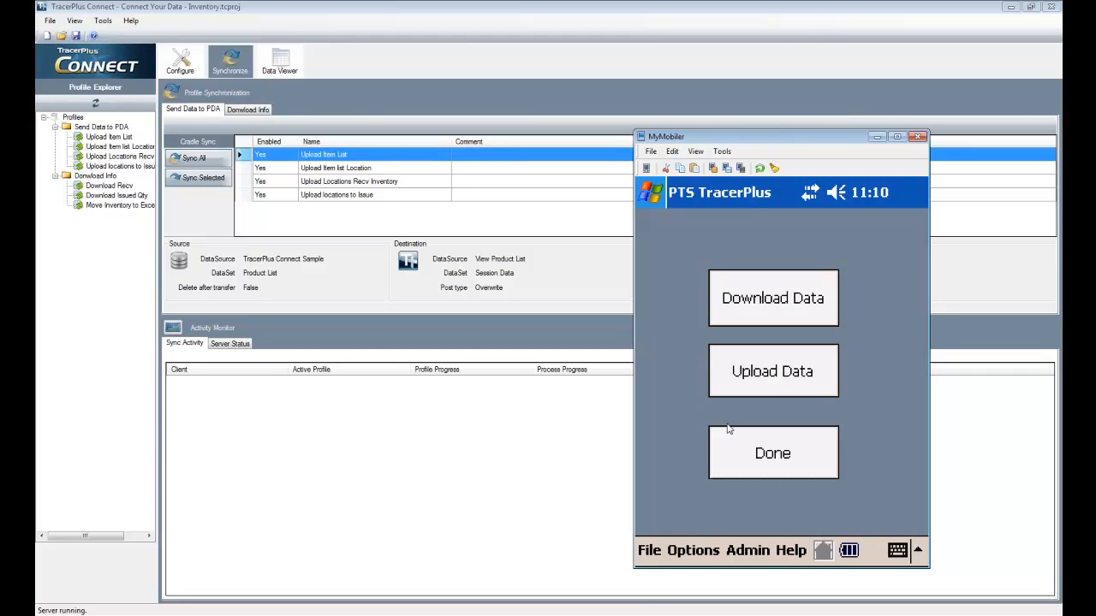
pyautogui.click(773, 373)
pyautogui.click(775, 454)
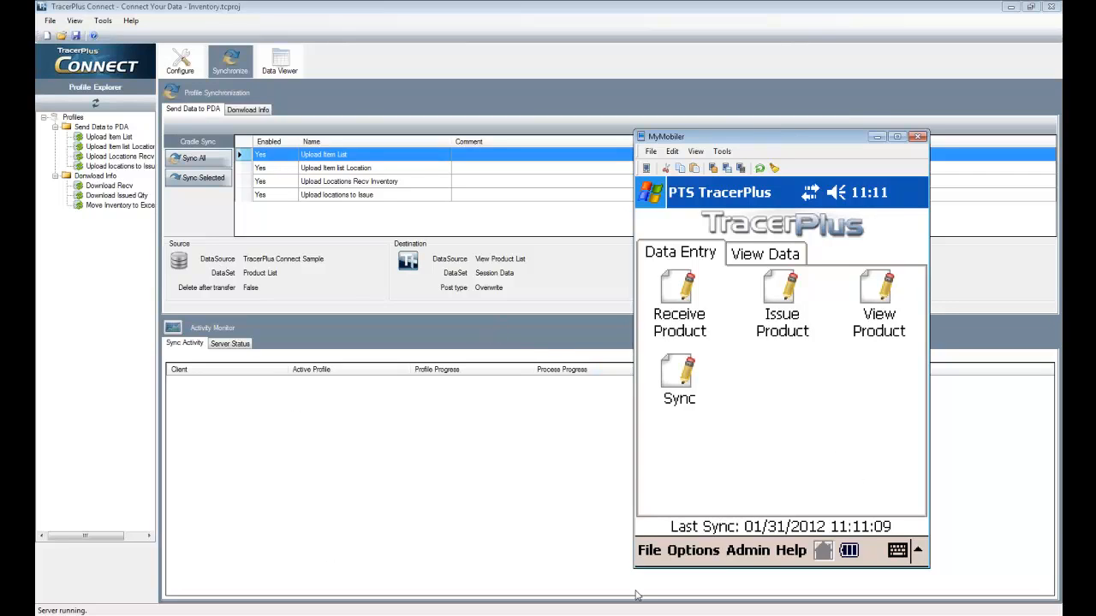
# Switch to the TPConnect_Samples database in Access, open the Product Received table and check the uploaded receipts for part numbers 123123 and 124124.
pyautogui.moveTo(683, 615)
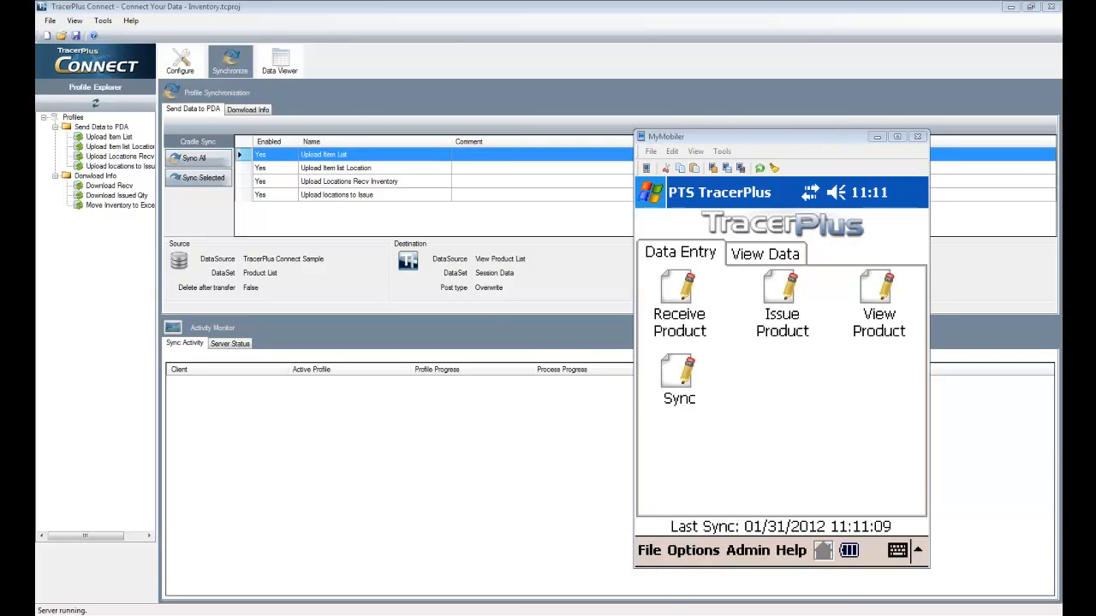
pyautogui.moveTo(1061, 42); pyautogui.dragTo(482, 3)
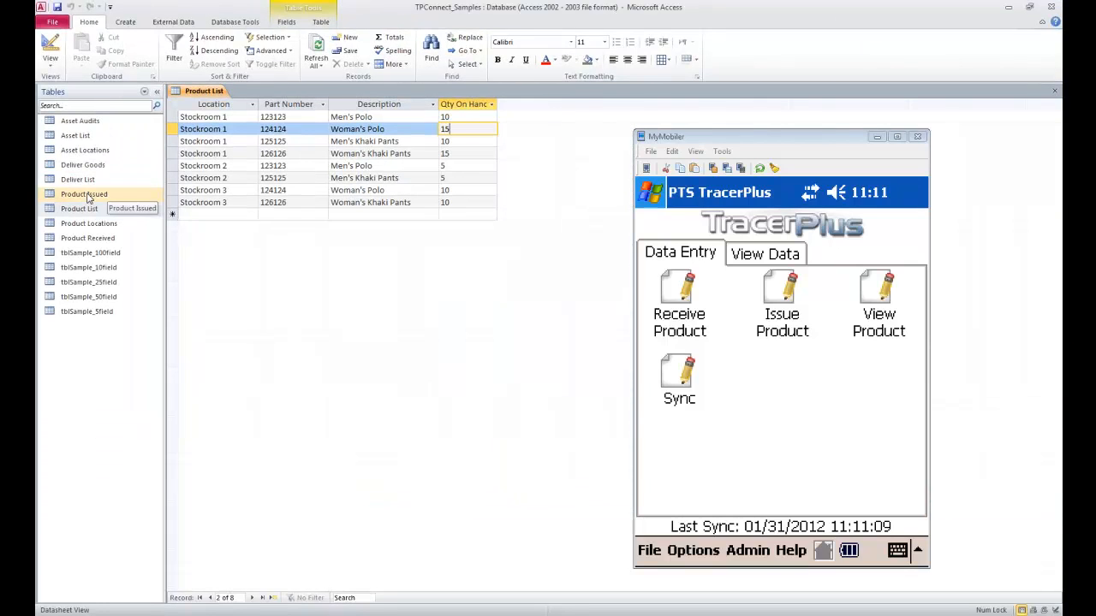
pyautogui.click(102, 239)
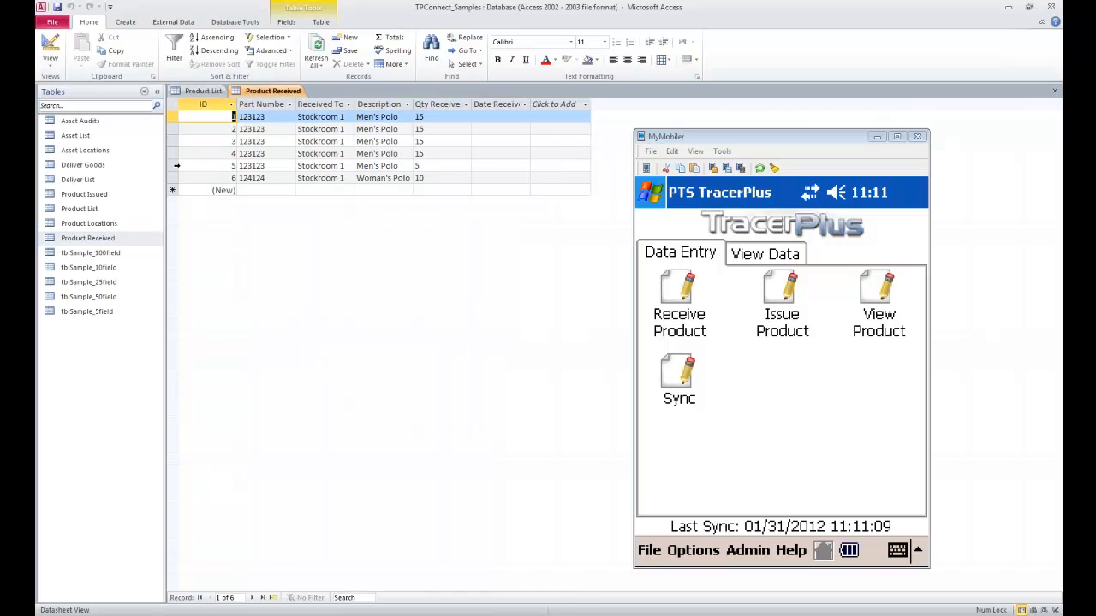
pyautogui.click(175, 166)
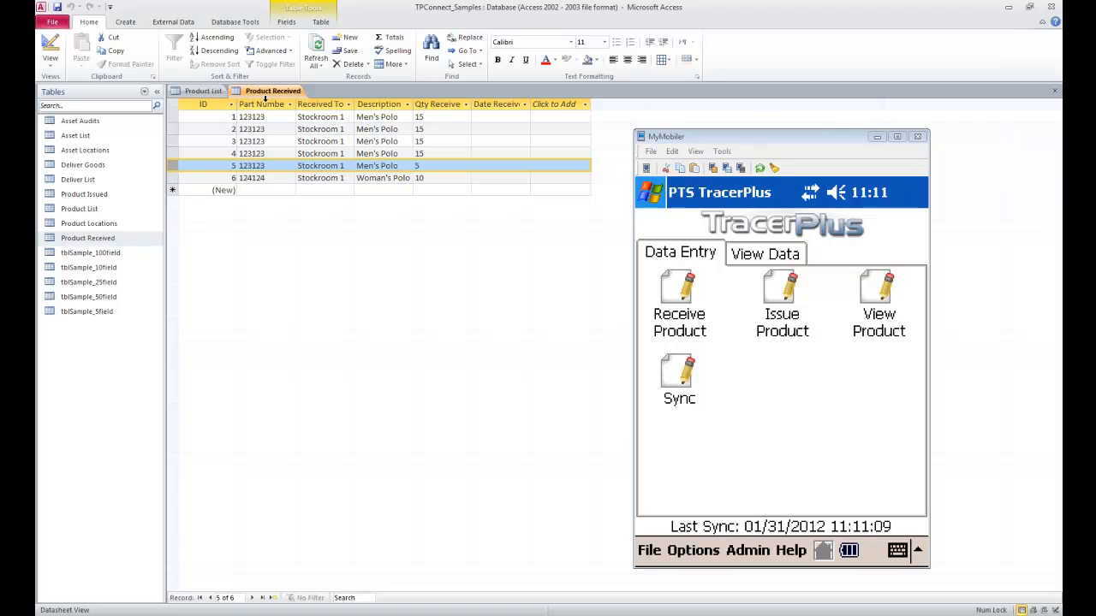
pyautogui.click(422, 171)
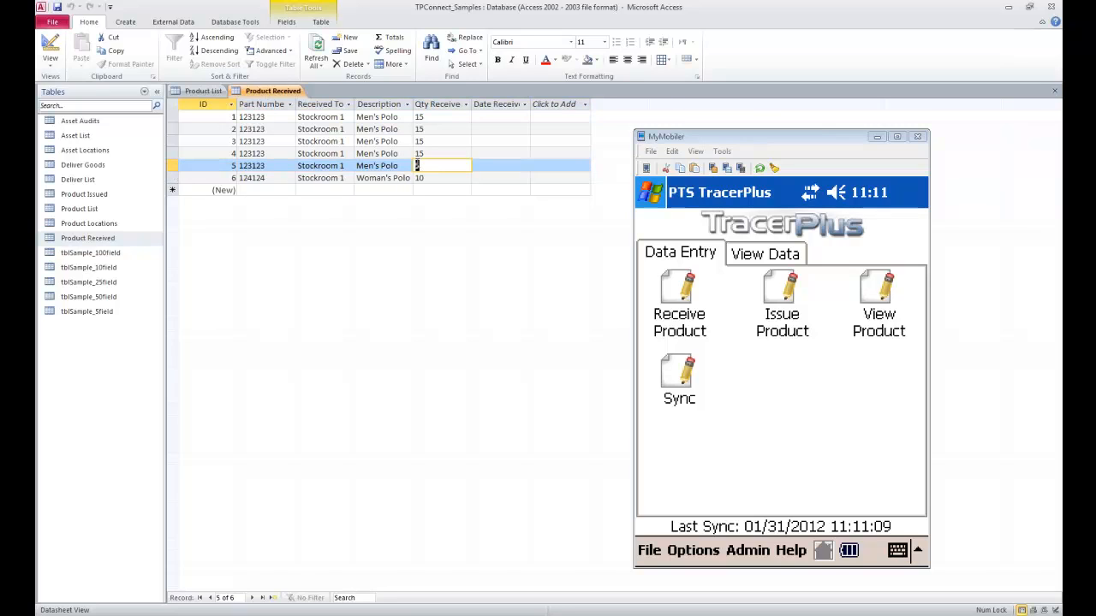
pyautogui.click(418, 177)
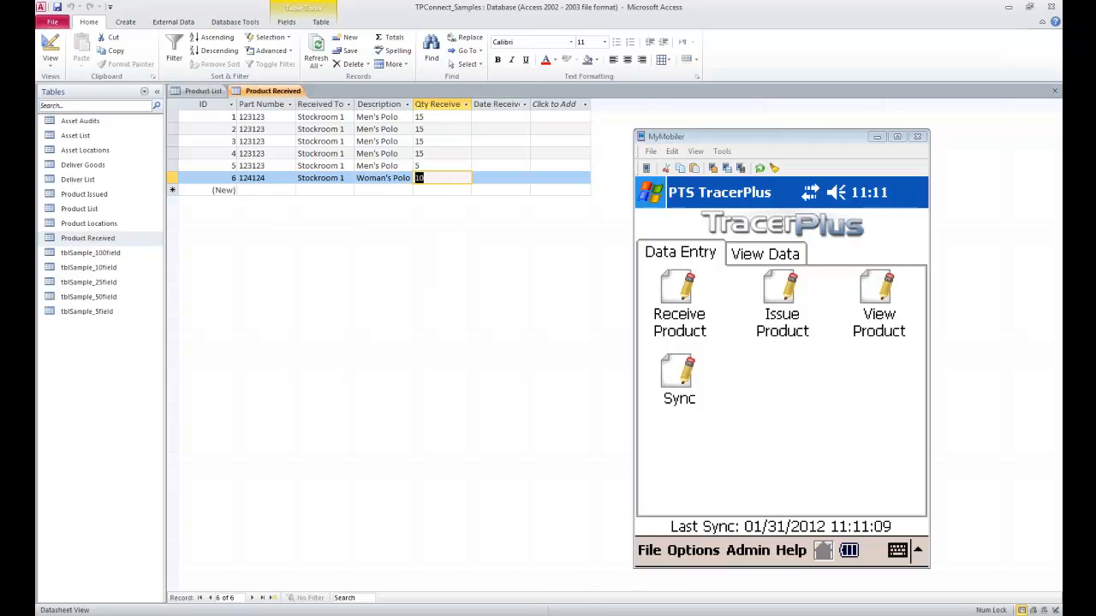
# Switch to the CurrentInventory.xlsx workbook in Excel and widen the inventory data columns on Sheet1 to review their contents.
pyautogui.click(178, 614)
pyautogui.click(191, 584)
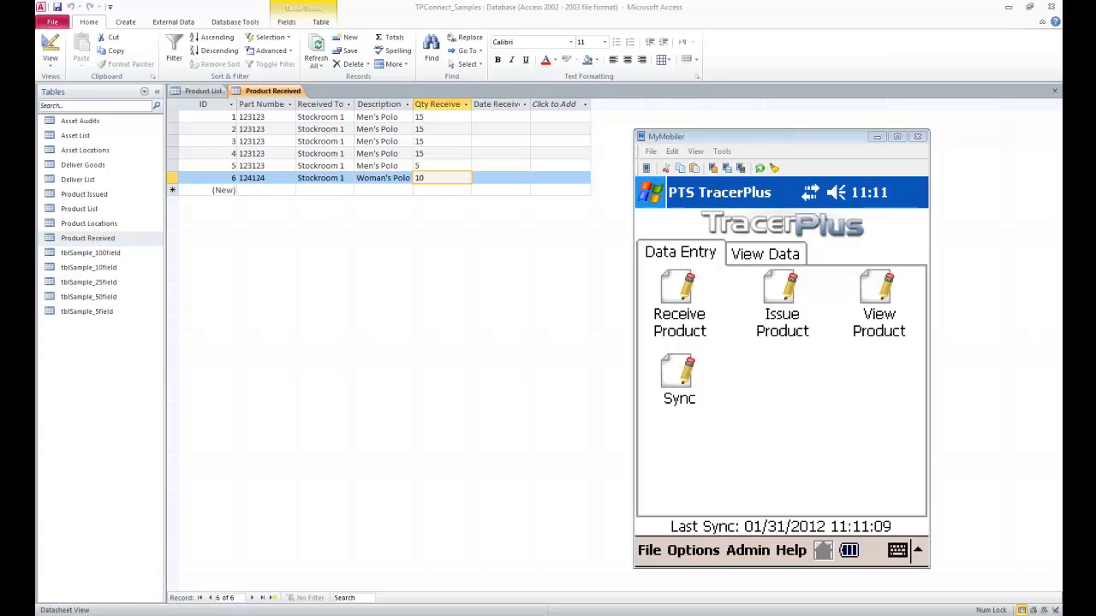
pyautogui.moveTo(1095, 59); pyautogui.dragTo(559, 33)
pyautogui.doubleClick(559, 33)
pyautogui.moveTo(207, 106); pyautogui.dragTo(234, 106)
pyautogui.moveTo(168, 105); pyautogui.dragTo(226, 105)
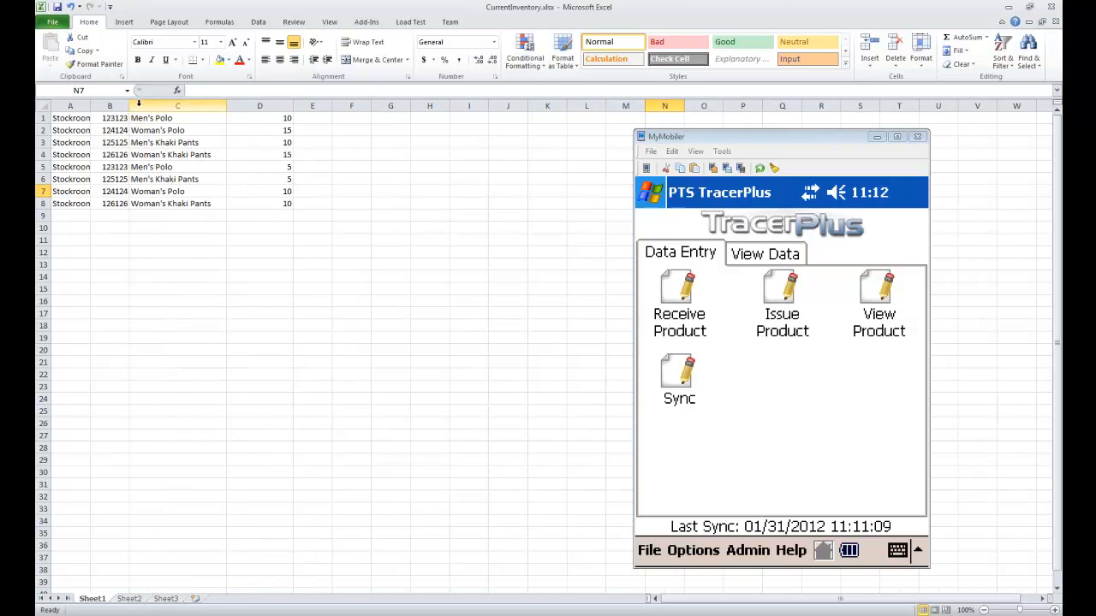
pyautogui.moveTo(129, 106); pyautogui.dragTo(171, 106)
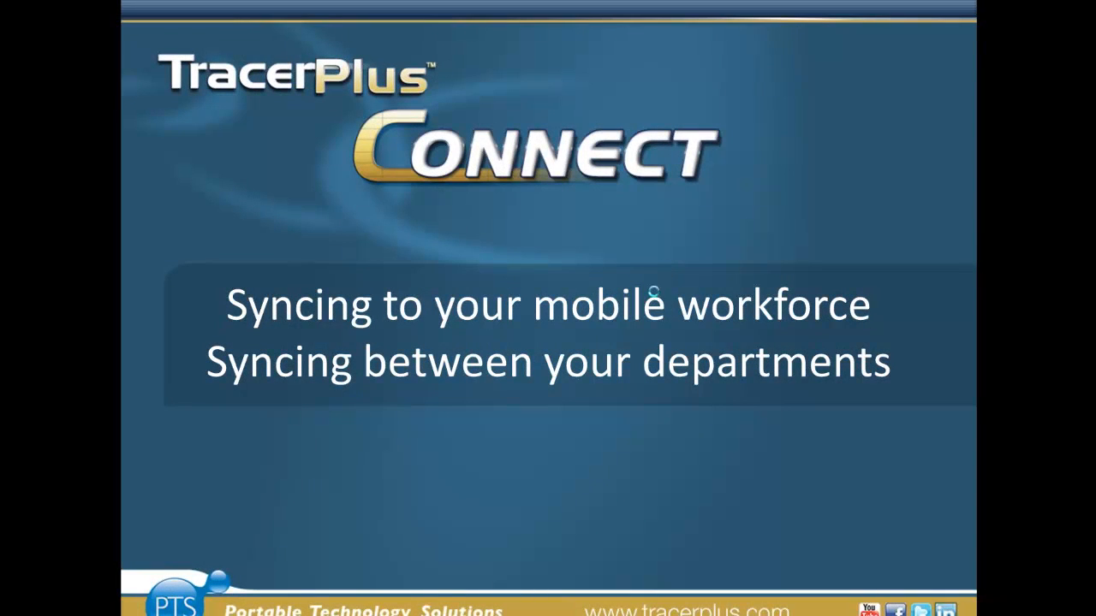
pyautogui.click(654, 291)
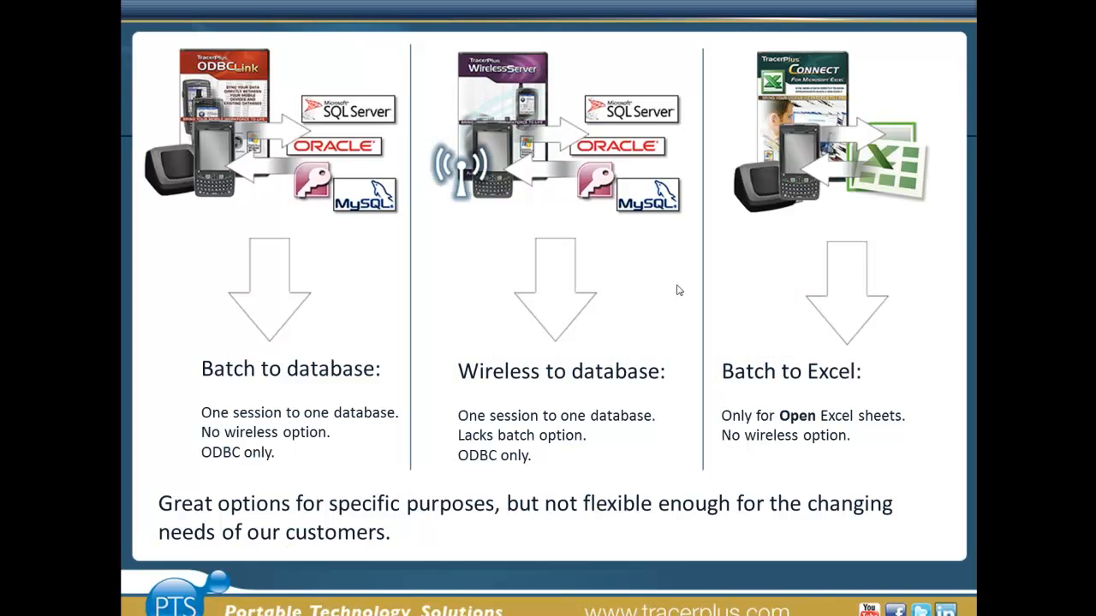